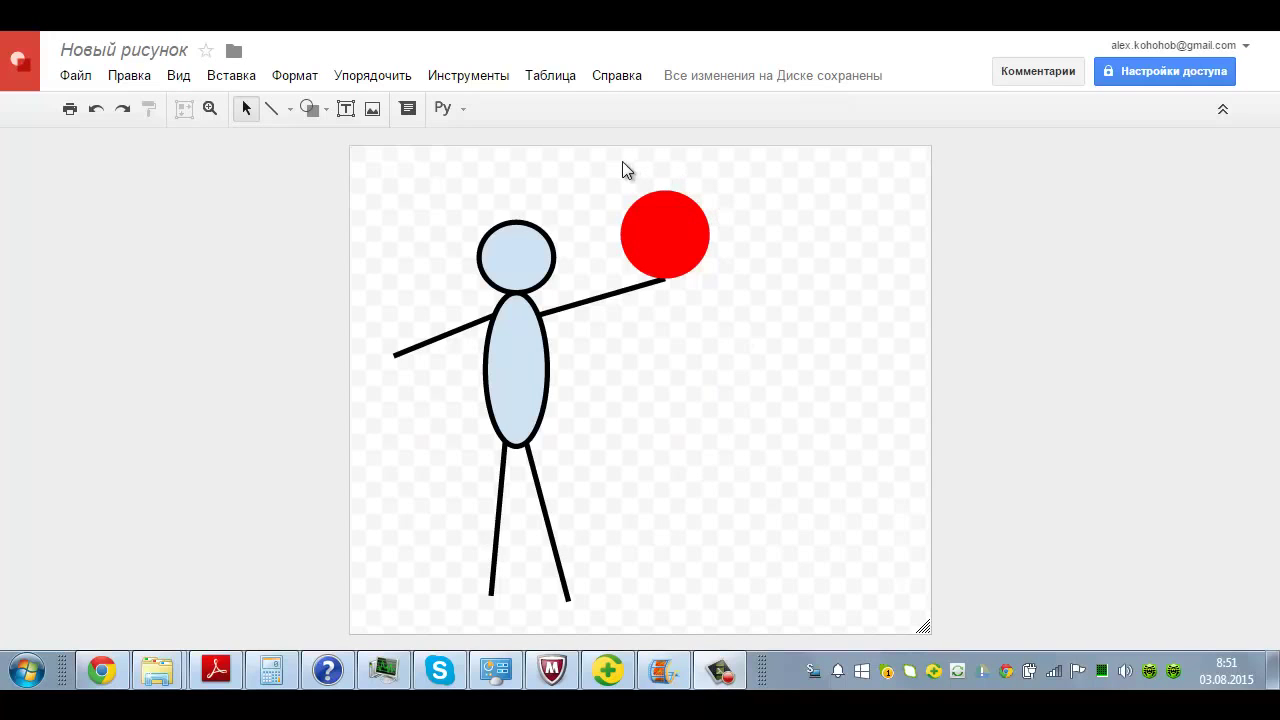
# Download the stick-figure drawing as a PNG image
pyautogui.click(75, 77)
pyautogui.moveTo(122, 400)
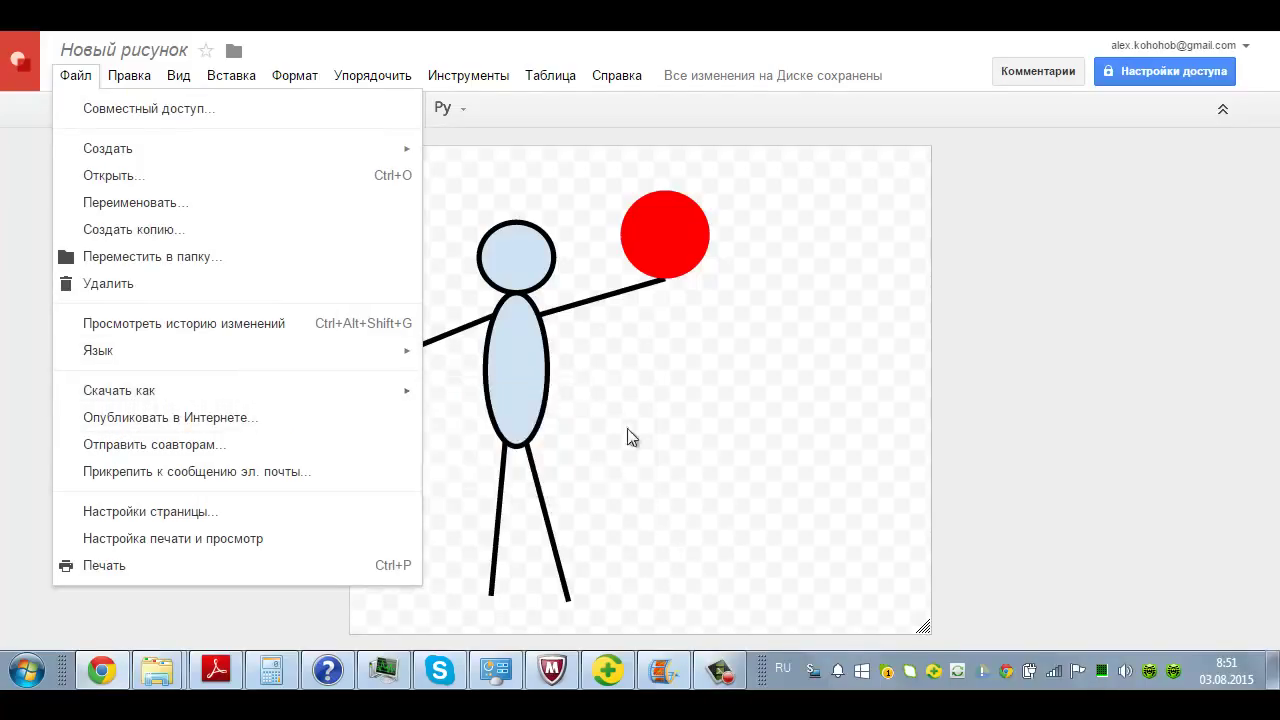
pyautogui.moveTo(214, 400)
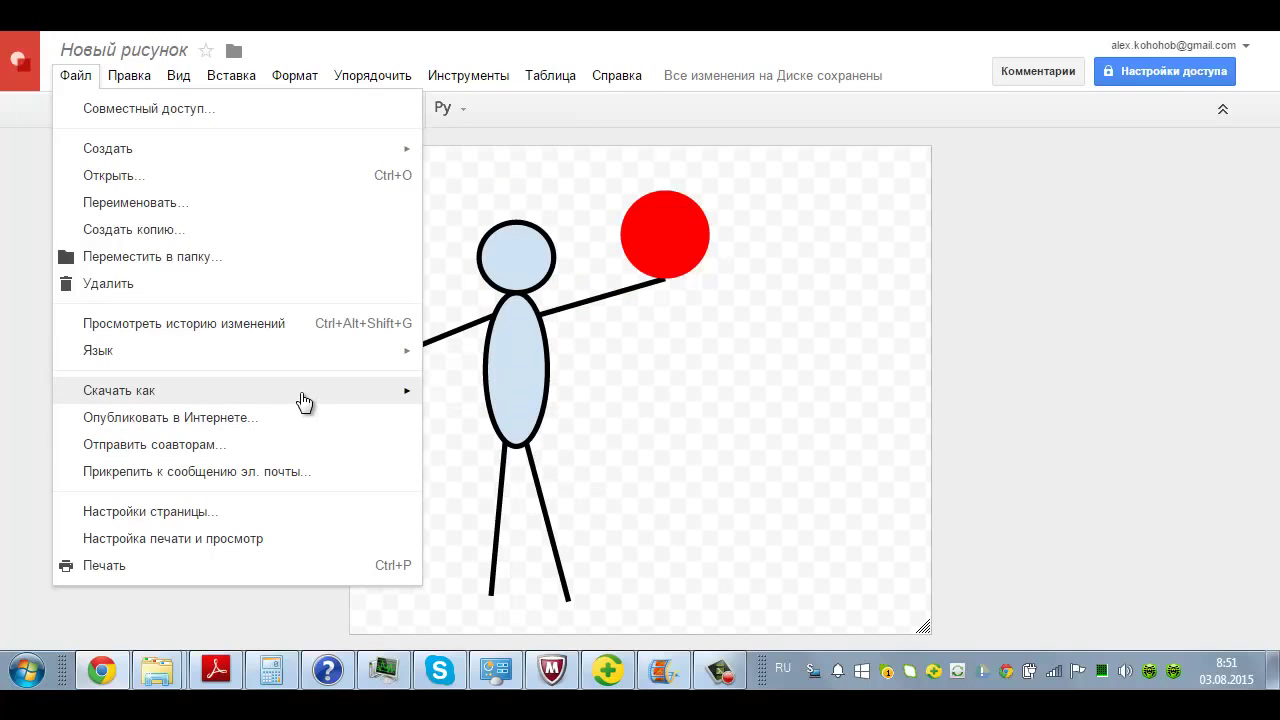
pyautogui.click(484, 453)
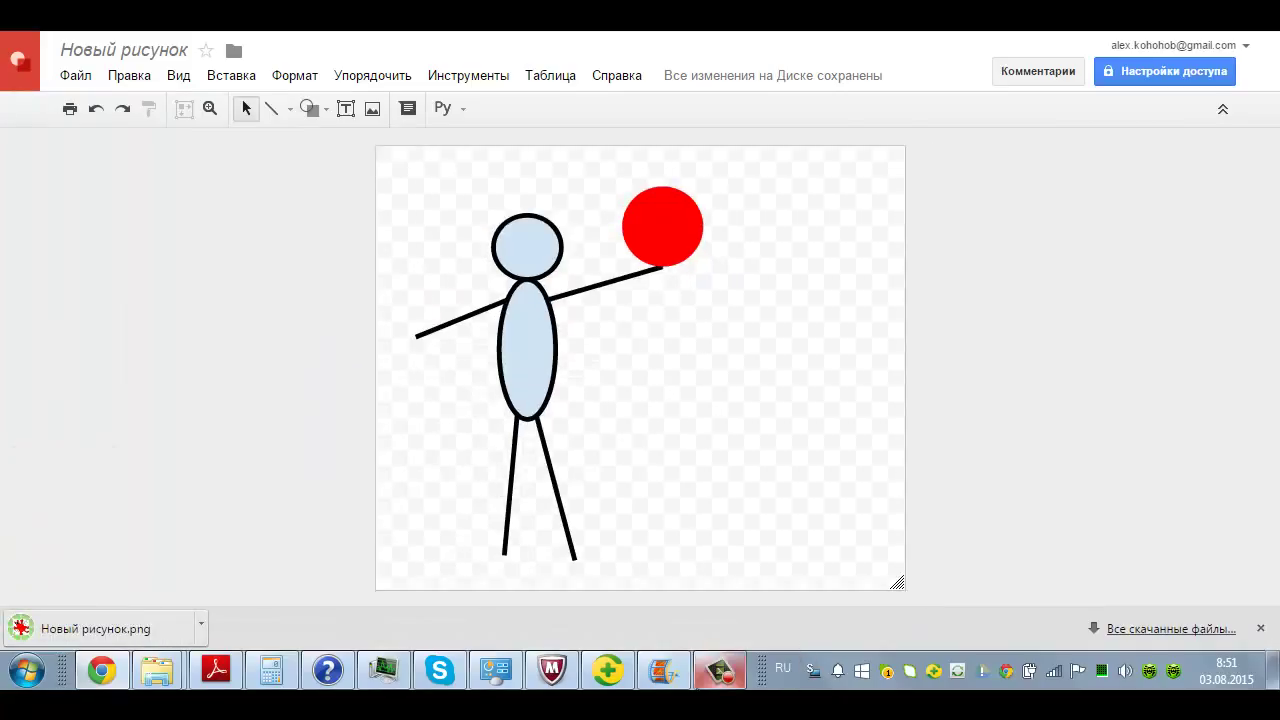
# Switch to Windows Movie Maker and add the photo Новый рисунок.png from the Загрузки folder
pyautogui.click(663, 670)
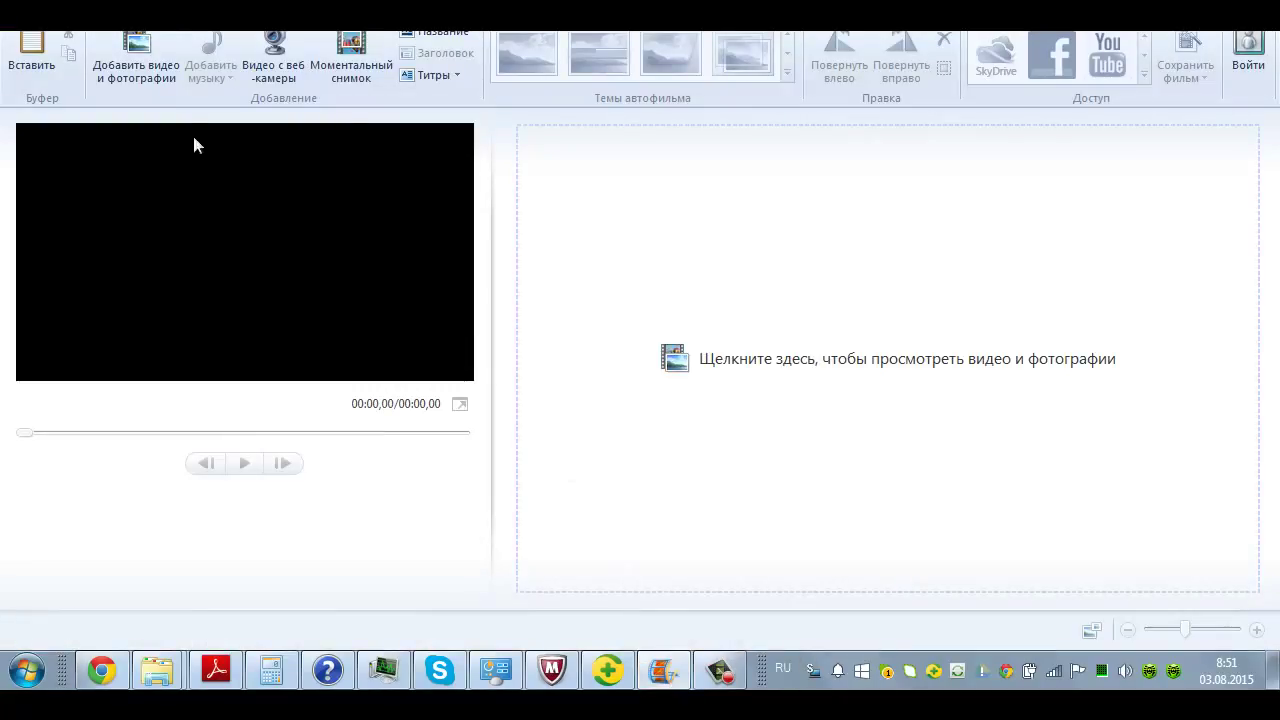
pyautogui.click(124, 56)
pyautogui.click(142, 57)
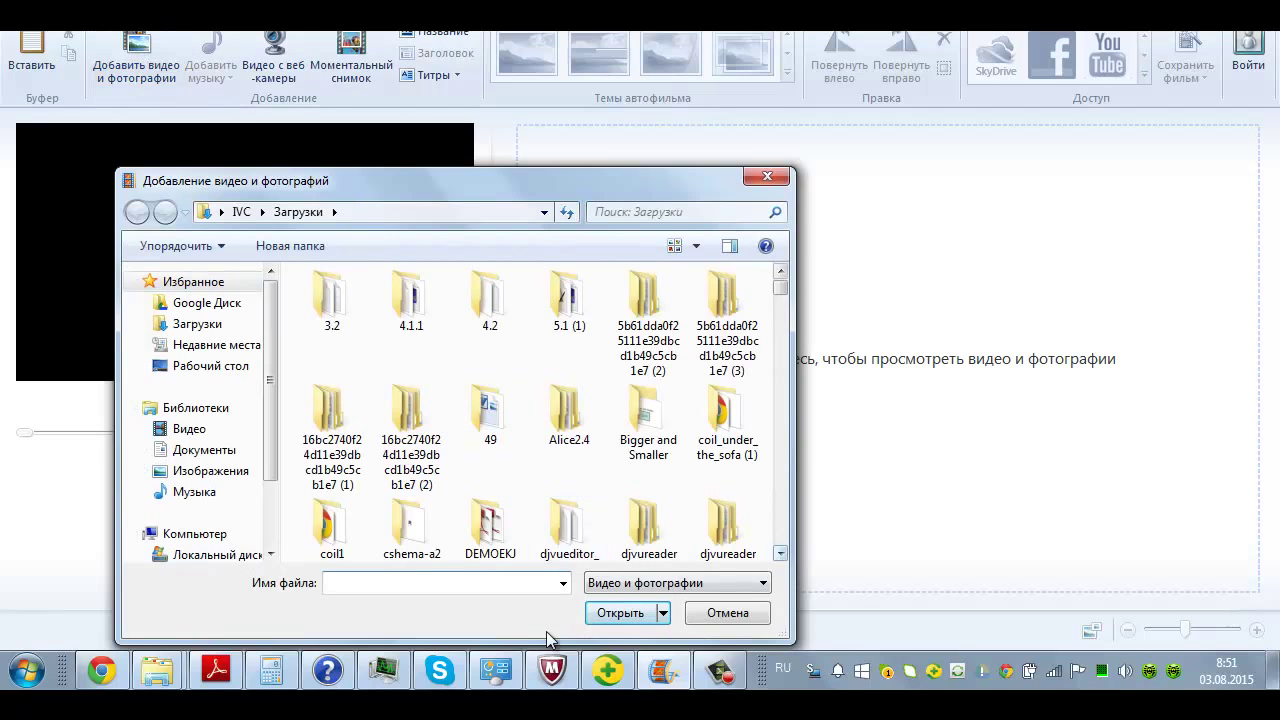
pyautogui.write('н')
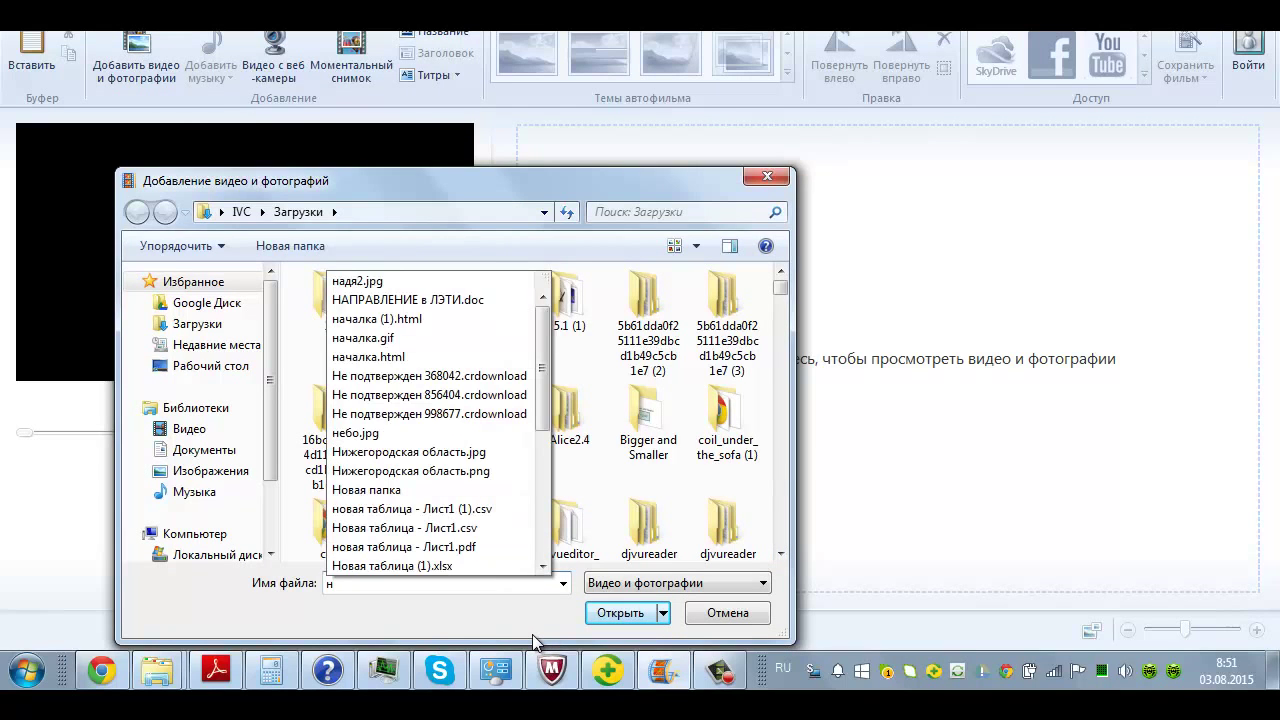
pyautogui.write('о')
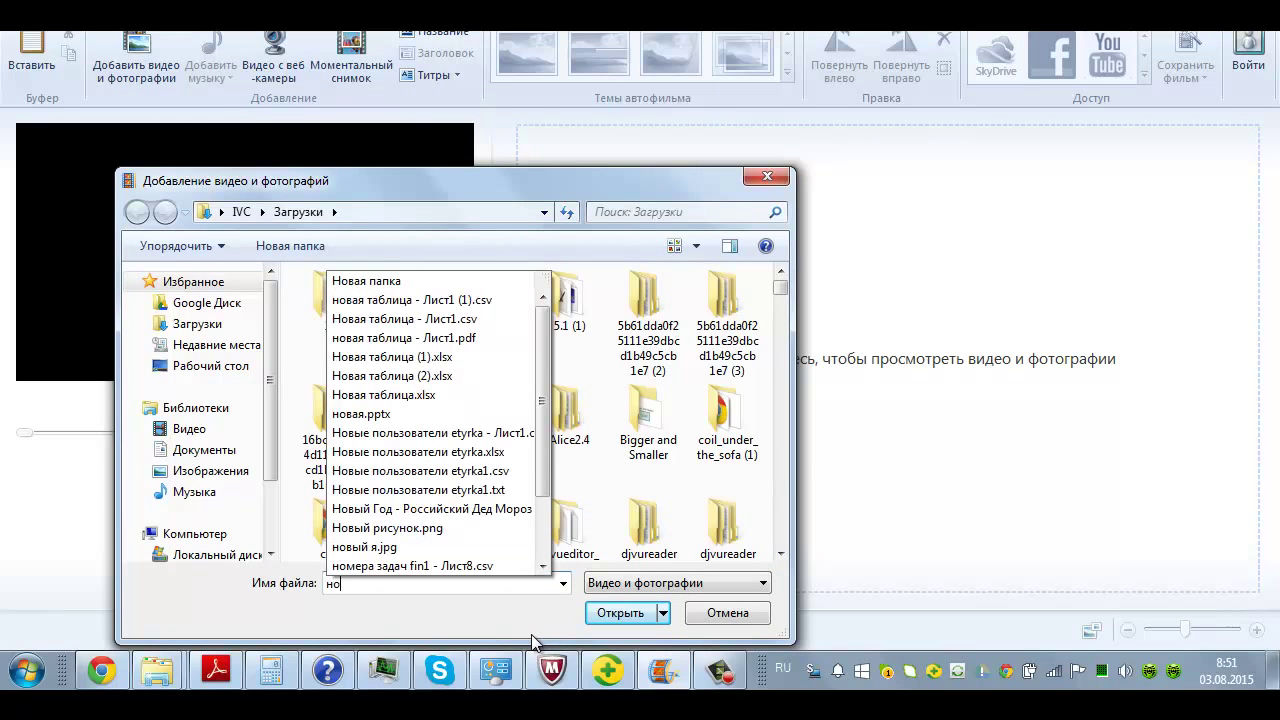
pyautogui.write('в')
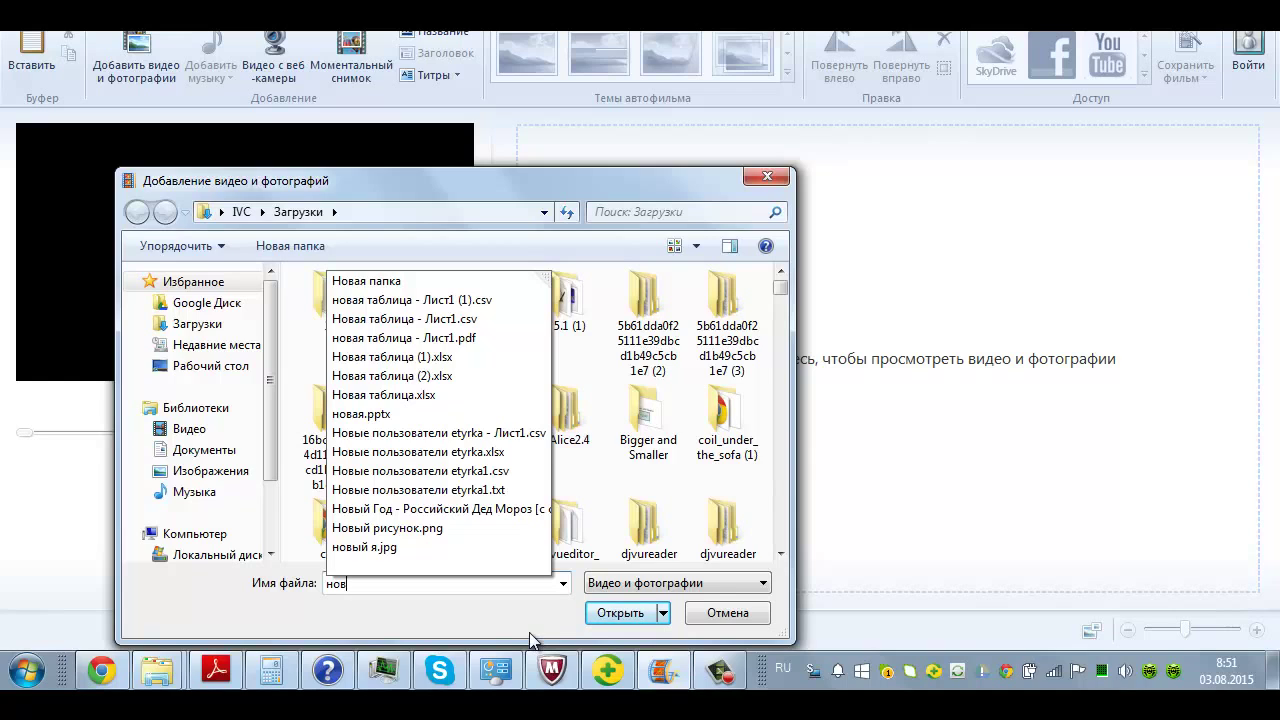
pyautogui.click(410, 528)
pyautogui.click(618, 614)
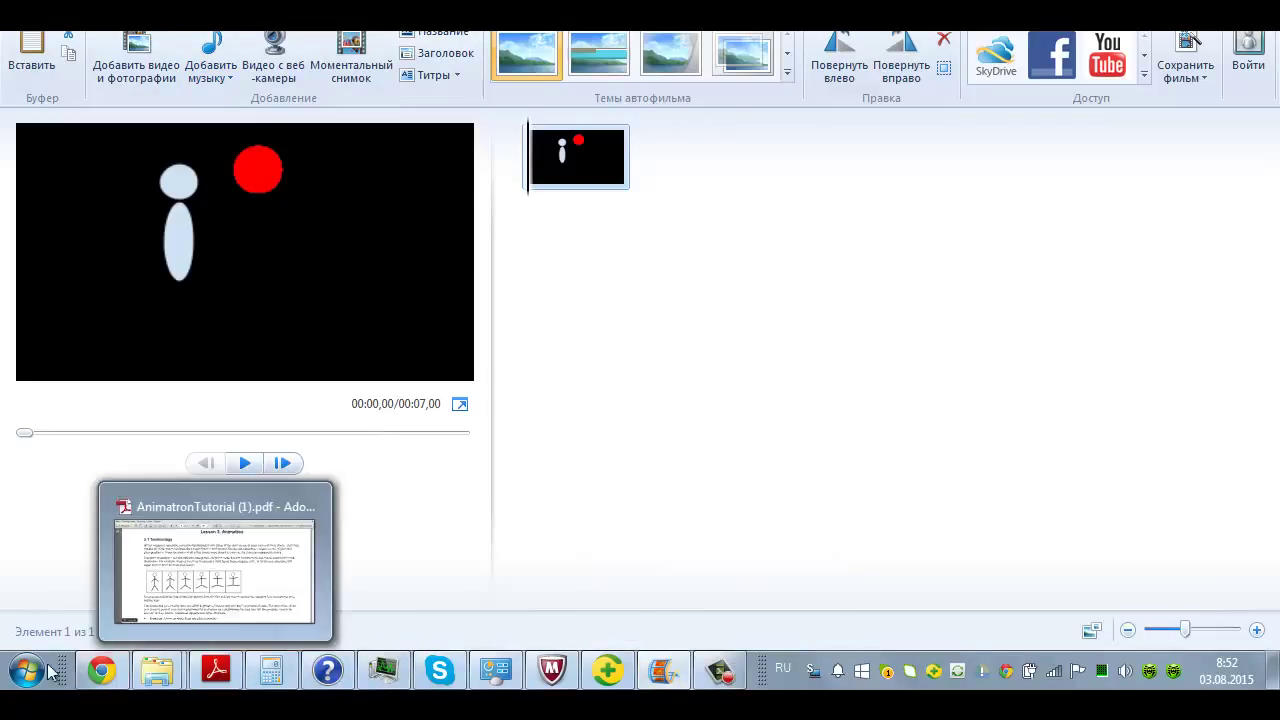
# Switch back to the drawing in Chrome and download it as a JPEG image
pyautogui.click(108, 675)
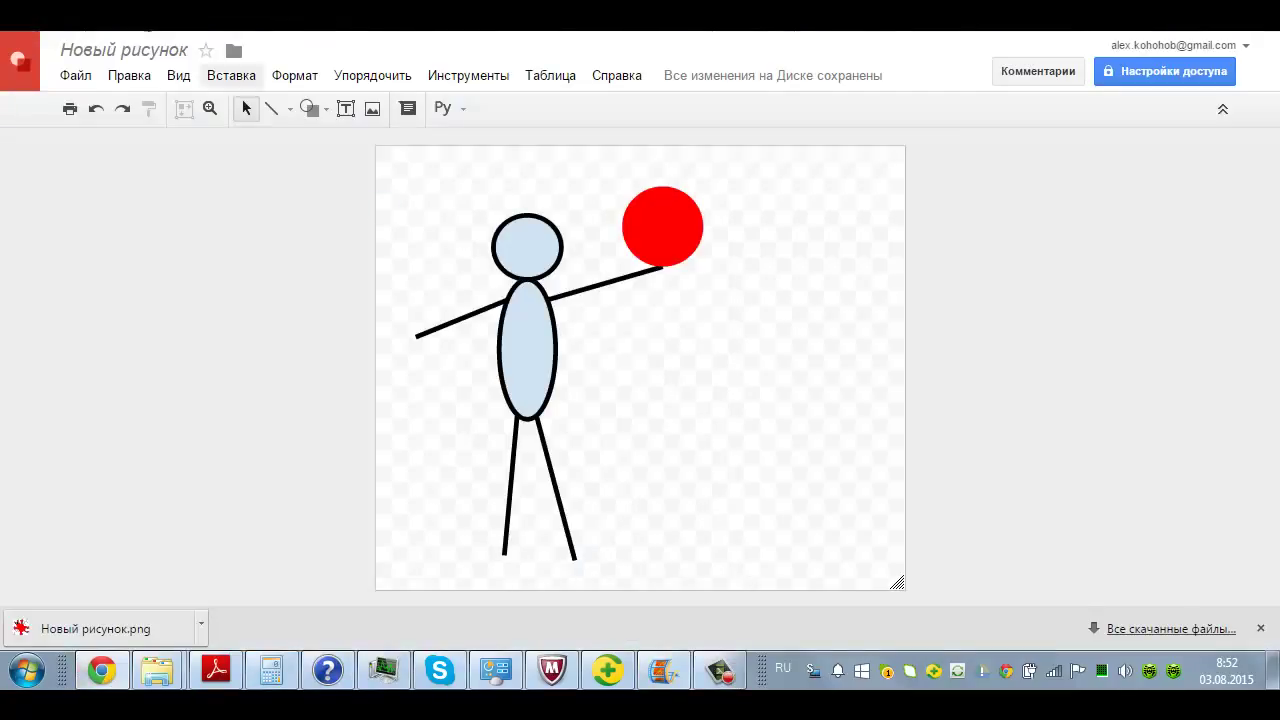
pyautogui.click(84, 77)
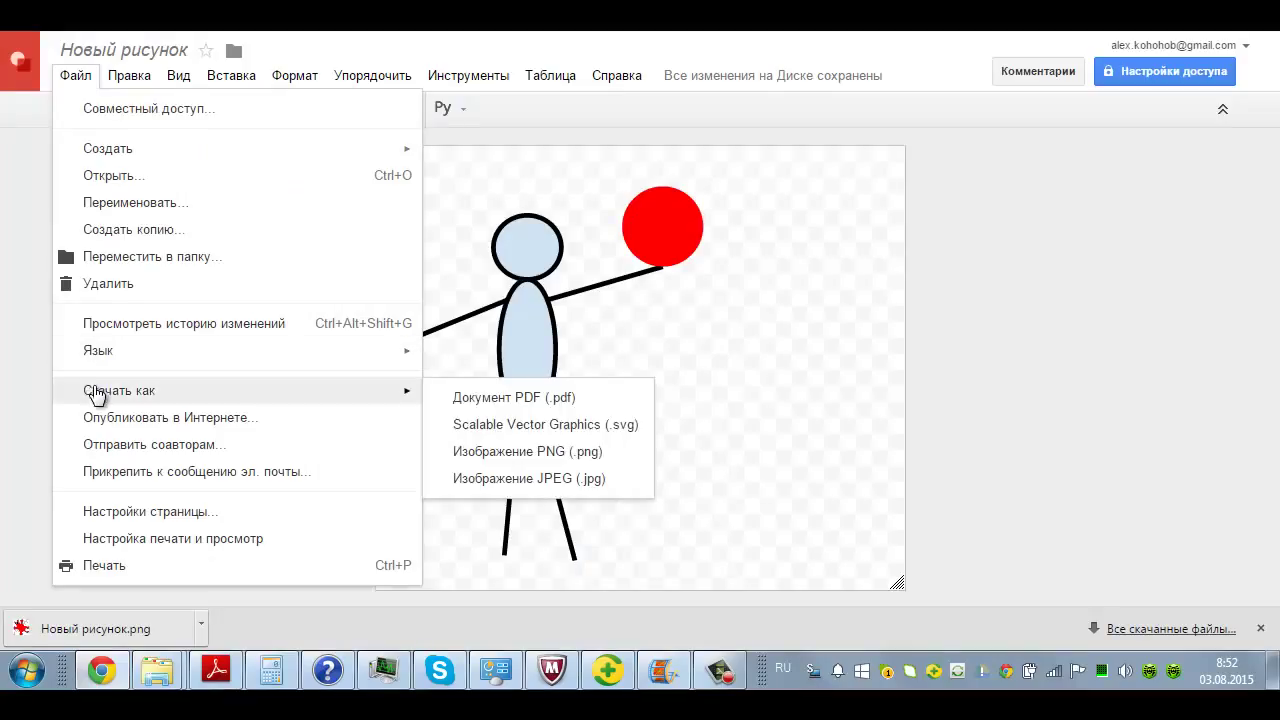
pyautogui.click(600, 480)
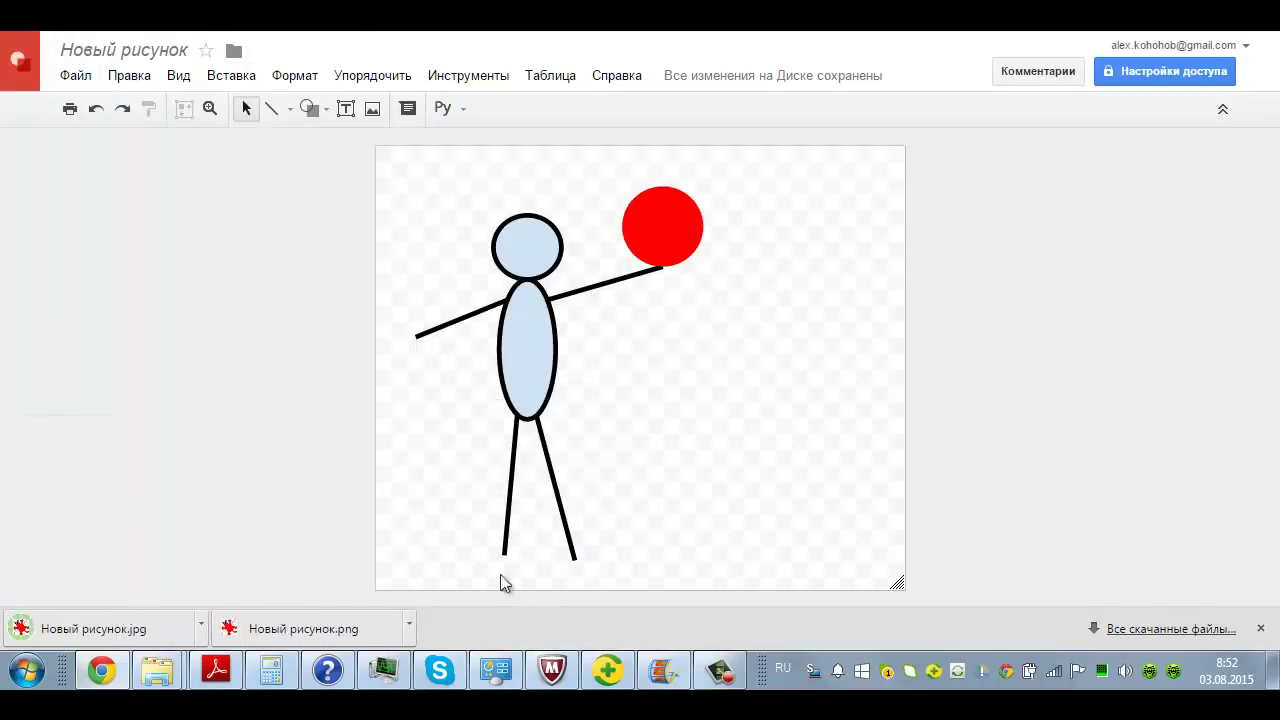
# Switch to Windows Movie Maker and add the photo Новый рисунок.jpg to the project
pyautogui.click(673, 680)
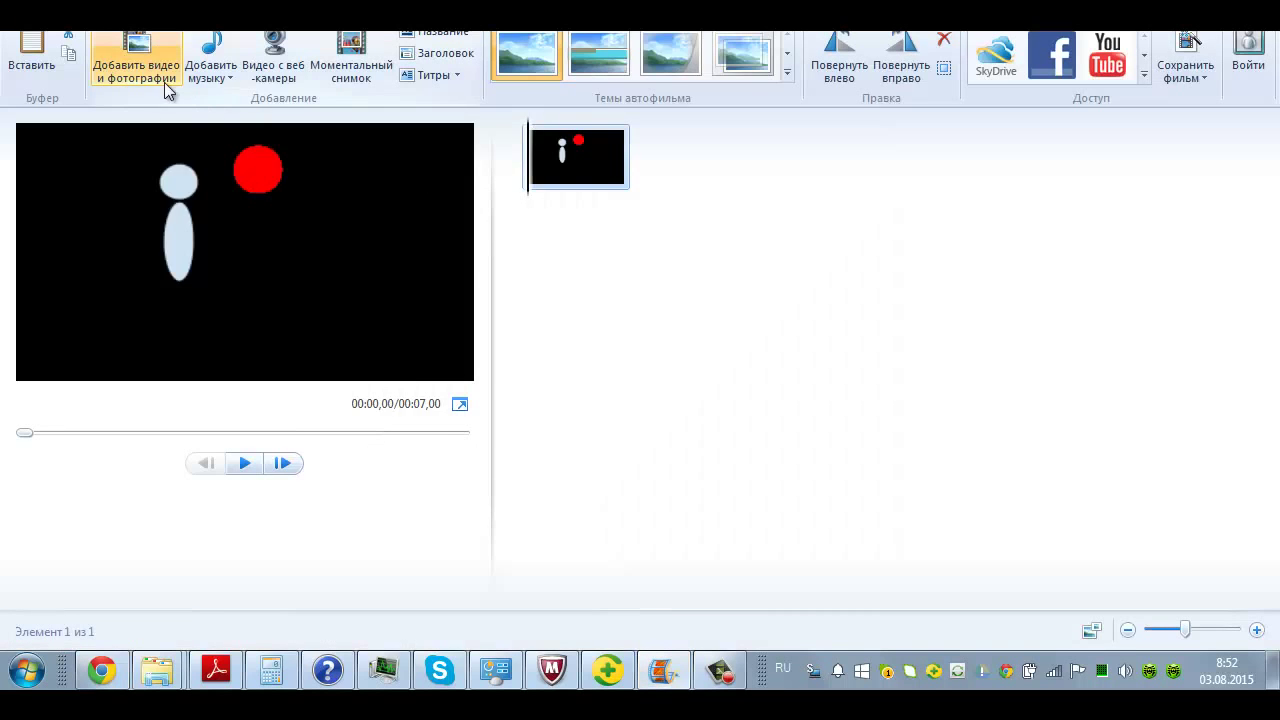
pyautogui.click(140, 66)
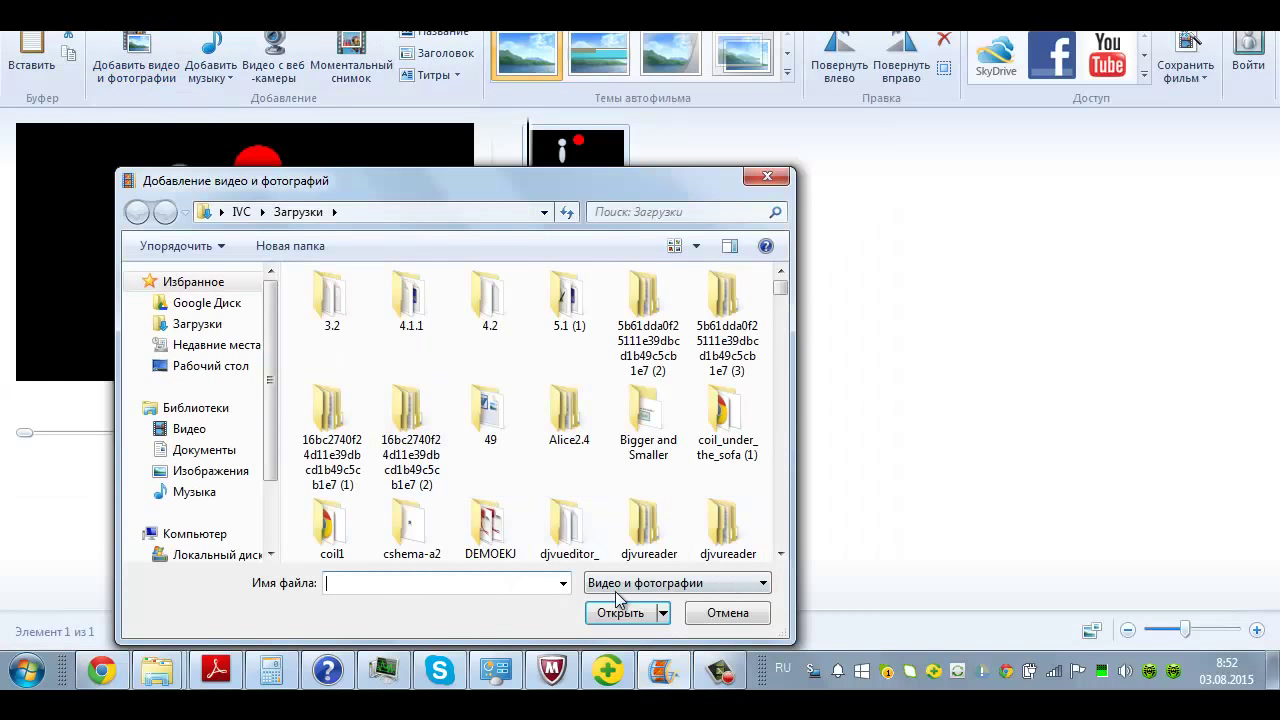
pyautogui.write('но')
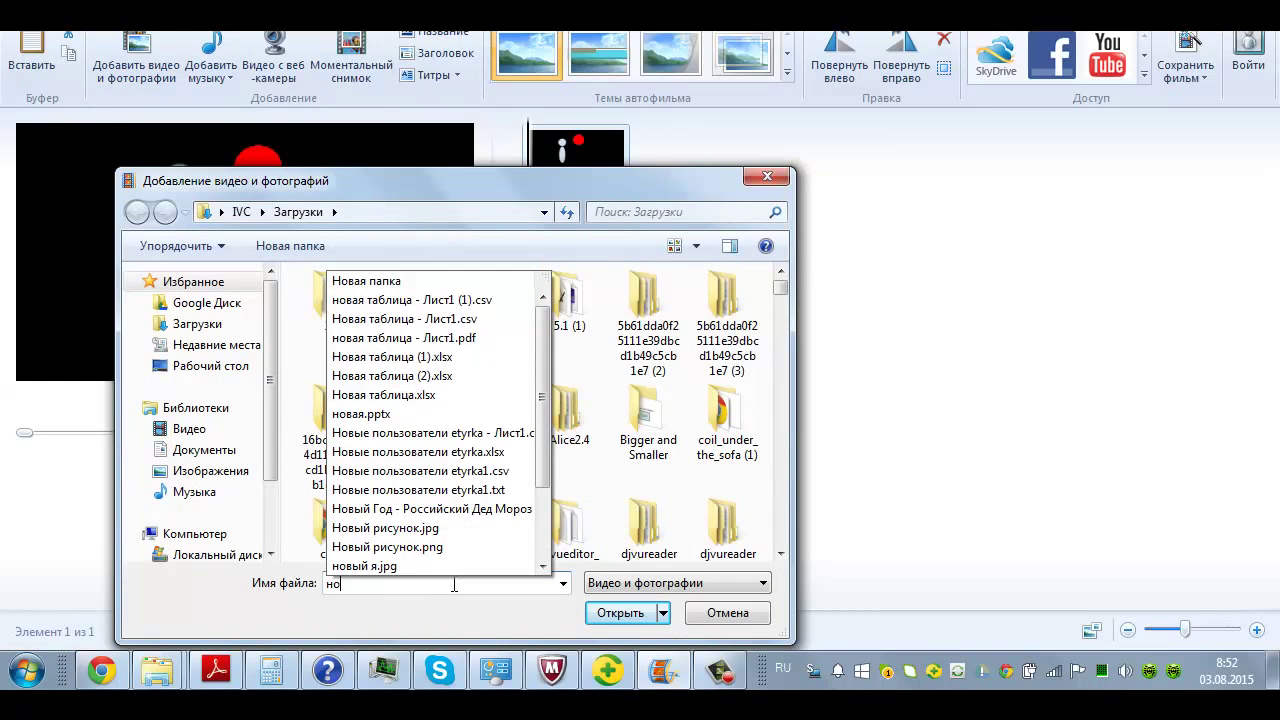
pyautogui.write('вы')
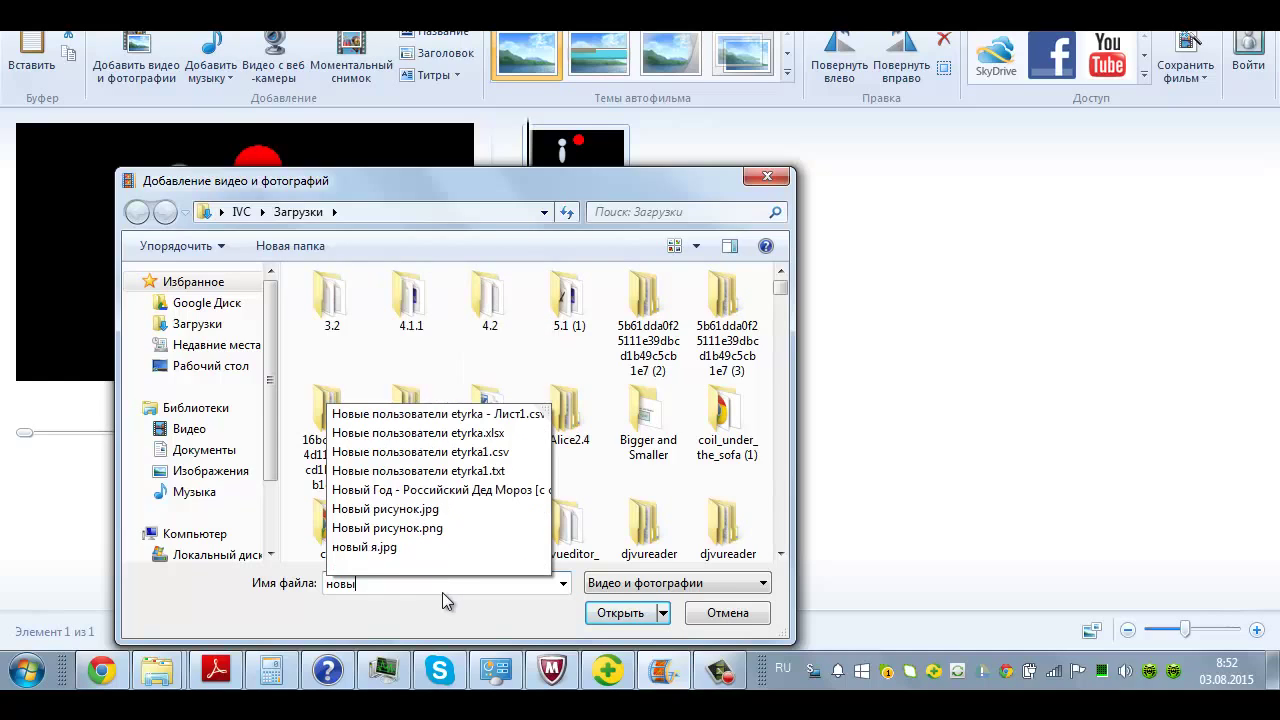
pyautogui.click(401, 510)
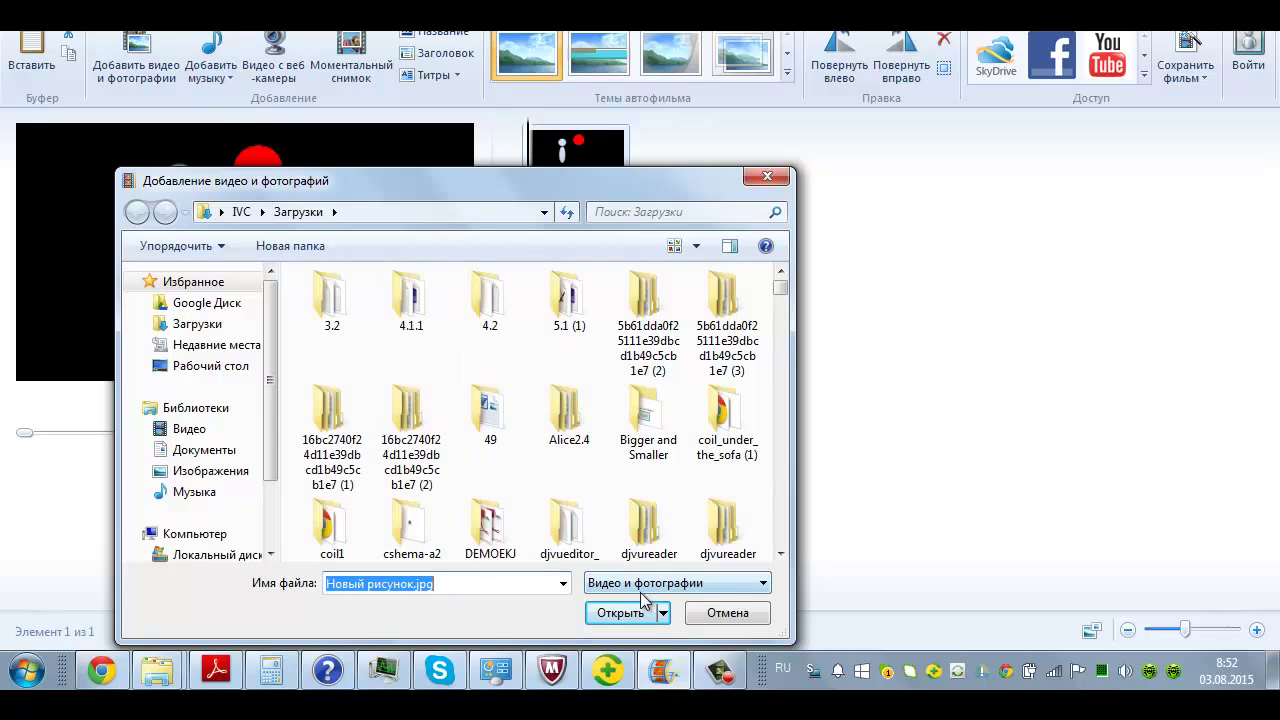
pyautogui.click(618, 613)
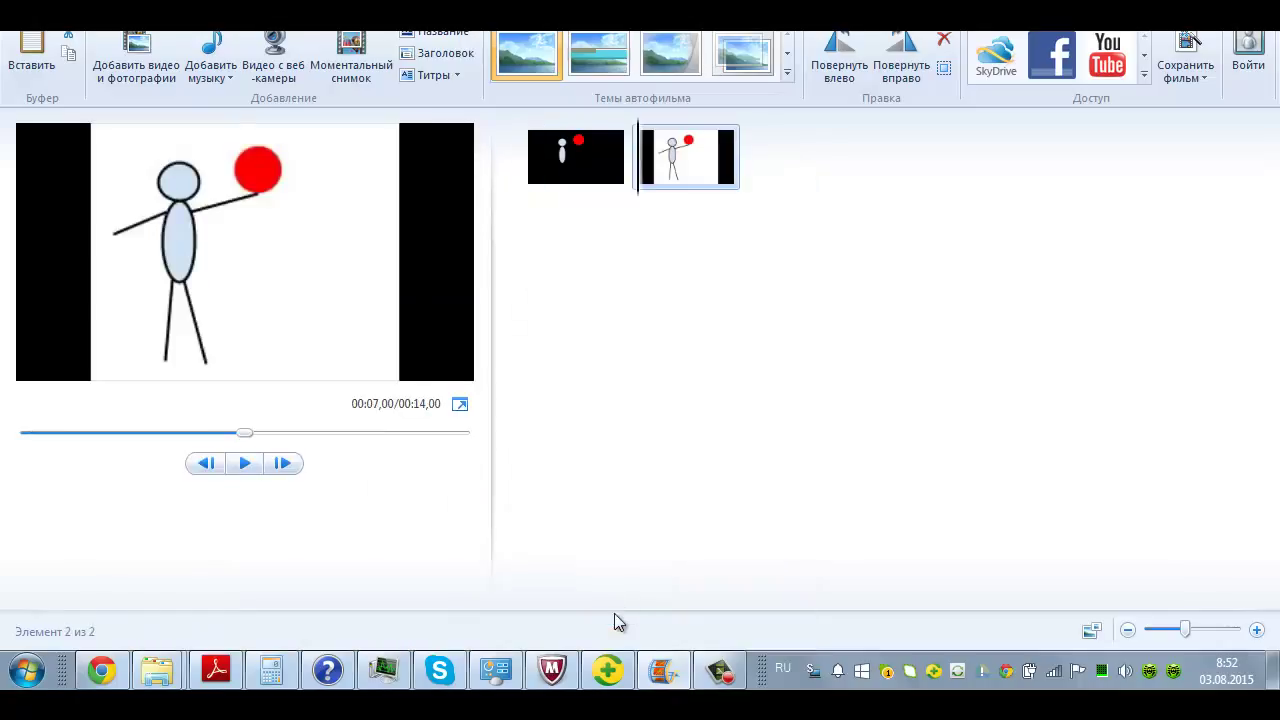
# Delete the black-background PNG clip from the movie project
pyautogui.click(563, 155)
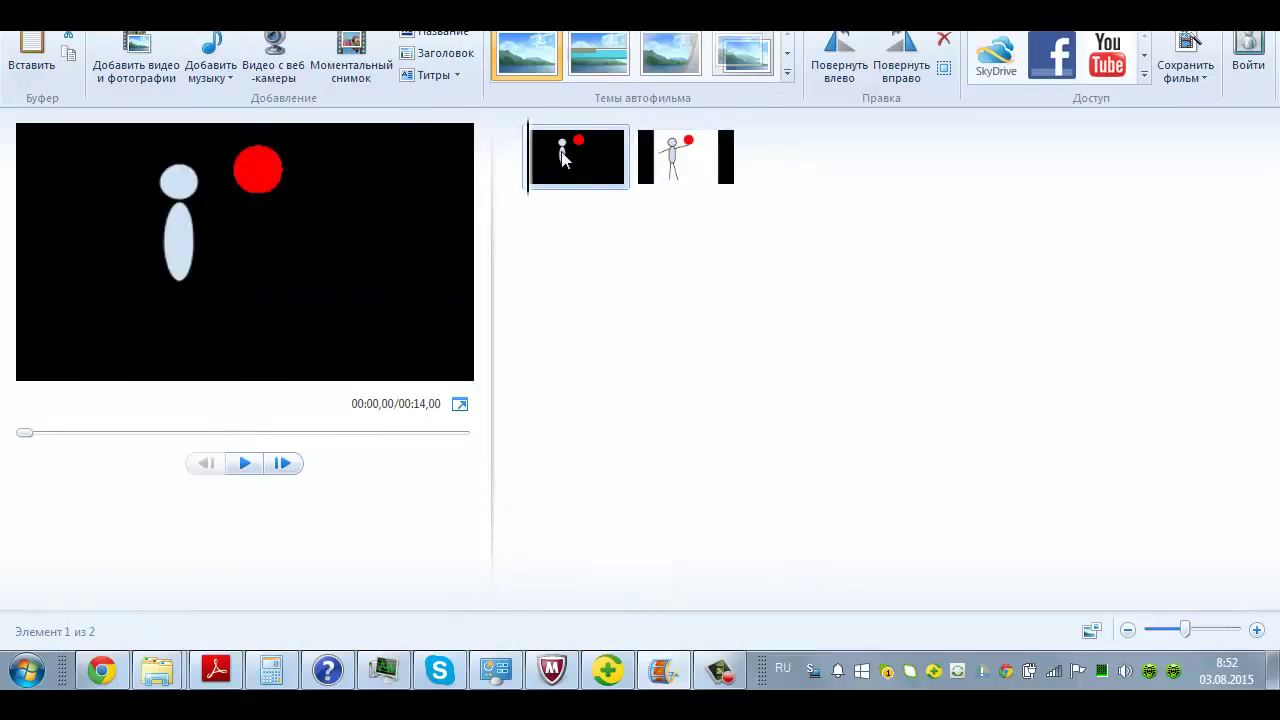
pyautogui.press('Delete')
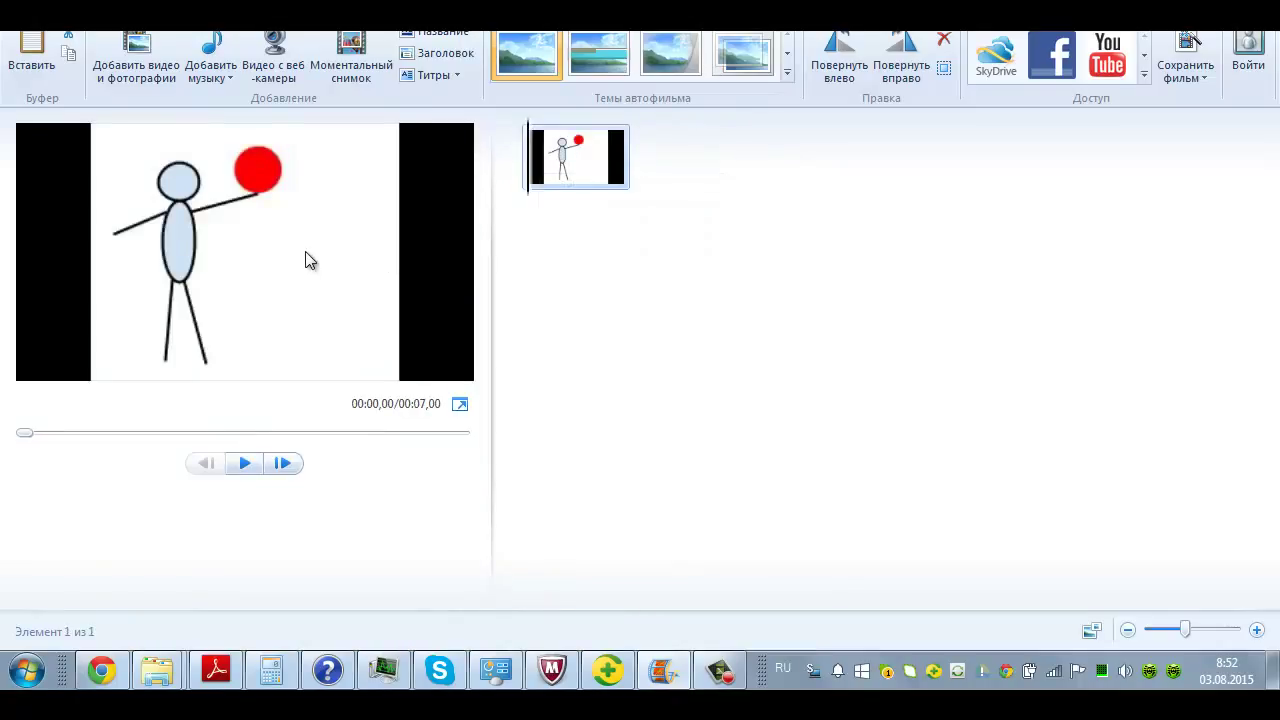
# Switch back to the drawing, move the red ball up to the canvas's upper edge with the arm attached, and download this frame as JPEG
pyautogui.hotkey('alt', 'Tab')
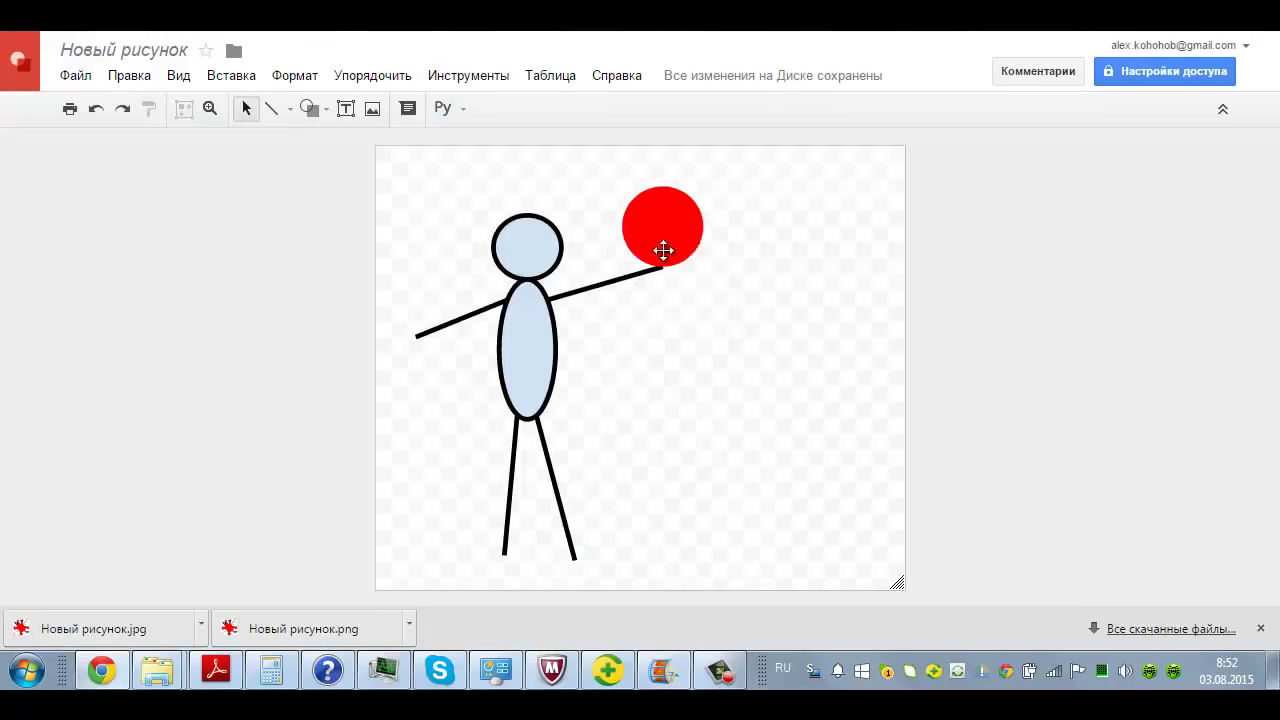
pyautogui.moveTo(660, 234); pyautogui.dragTo(666, 187)
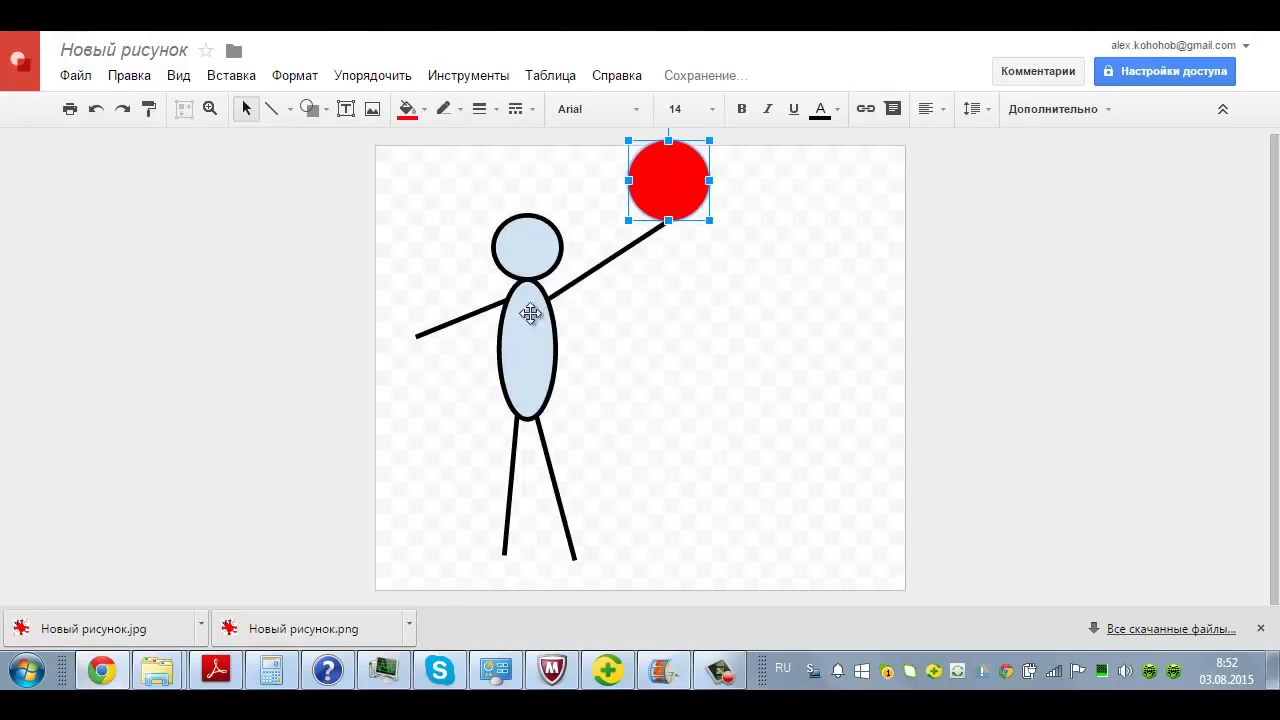
pyautogui.click(78, 86)
pyautogui.moveTo(117, 405)
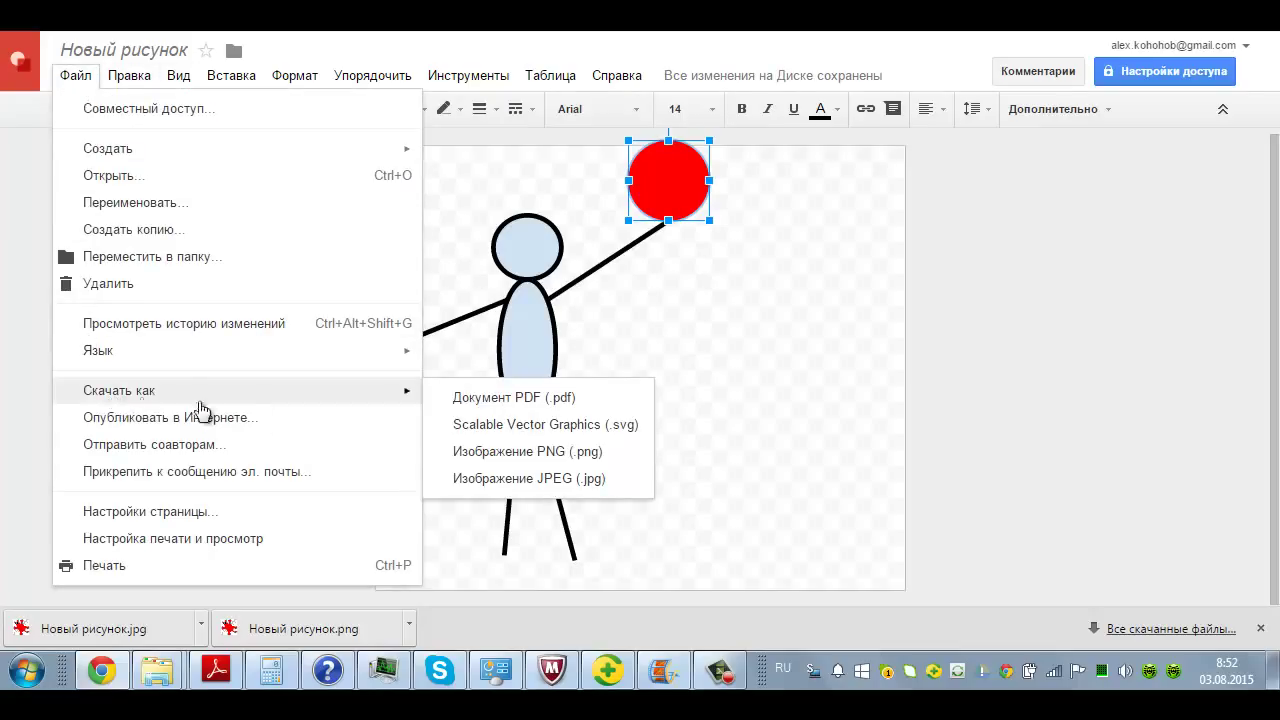
pyautogui.click(531, 486)
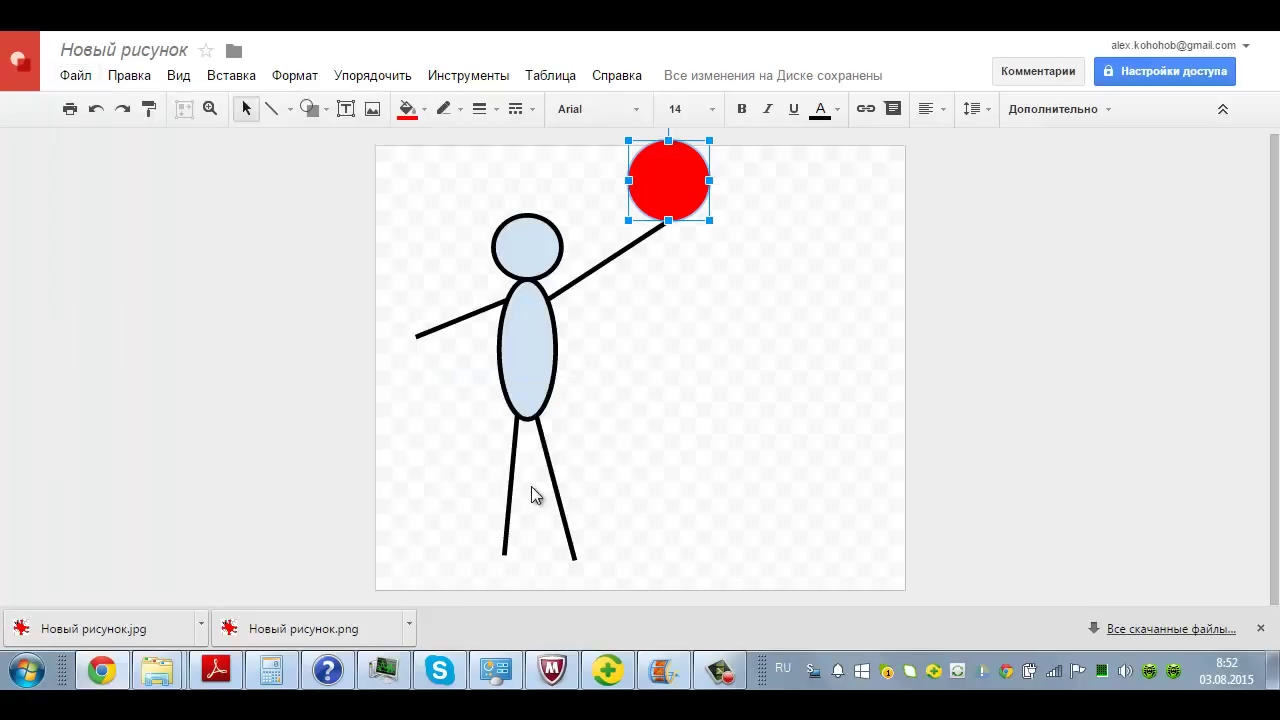
# Detach the raised arm from the red ball, lower it beside the body, and download this frame as JPEG
pyautogui.click(656, 233)
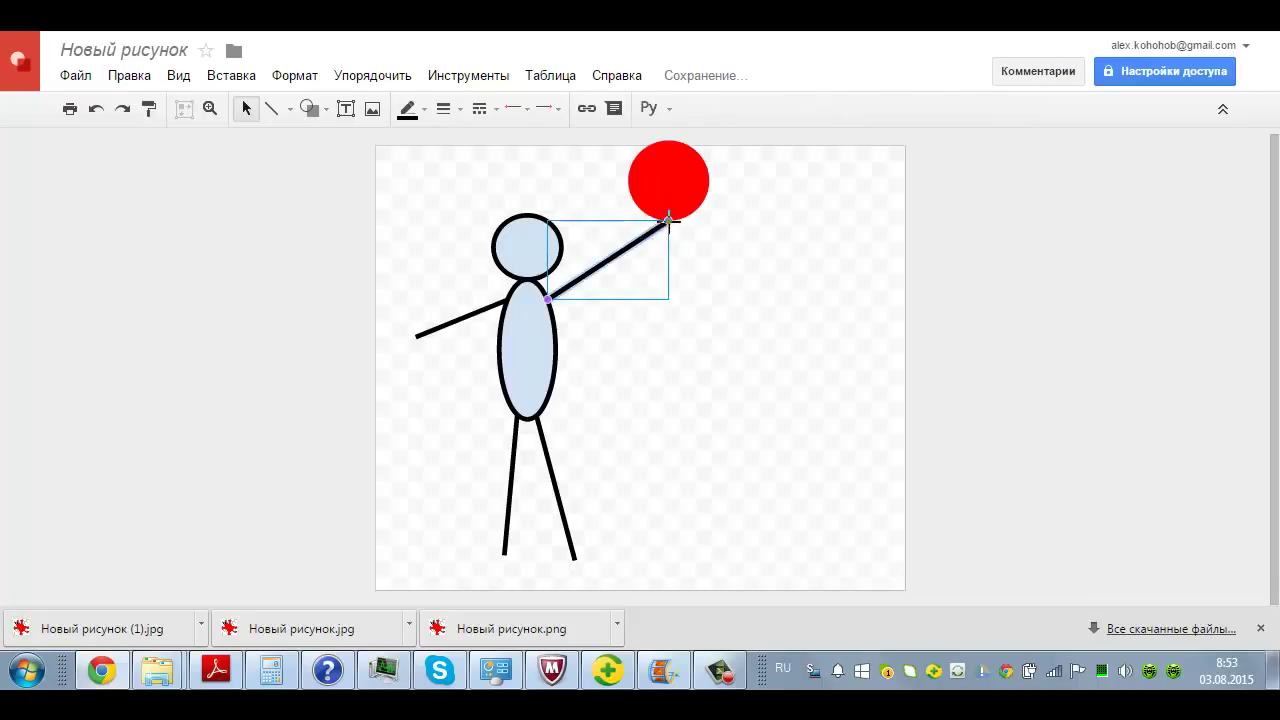
pyautogui.moveTo(668, 220); pyautogui.dragTo(572, 393)
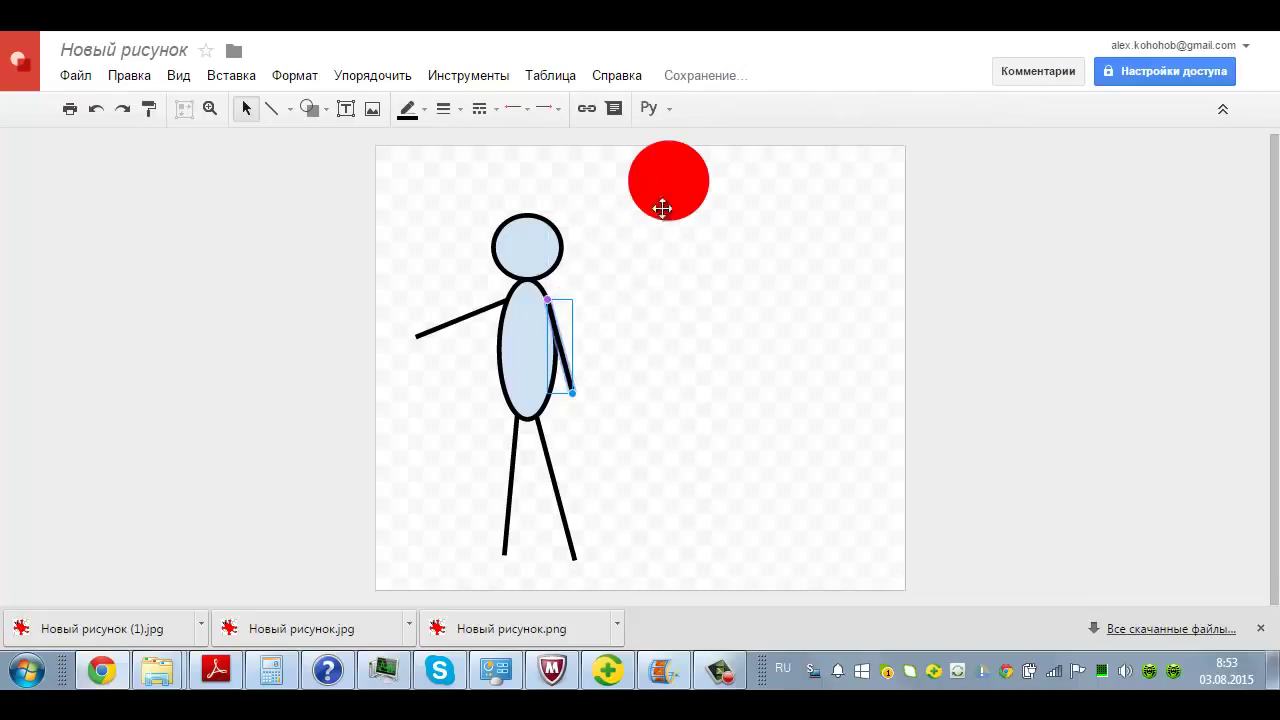
pyautogui.click(75, 77)
pyautogui.moveTo(128, 390)
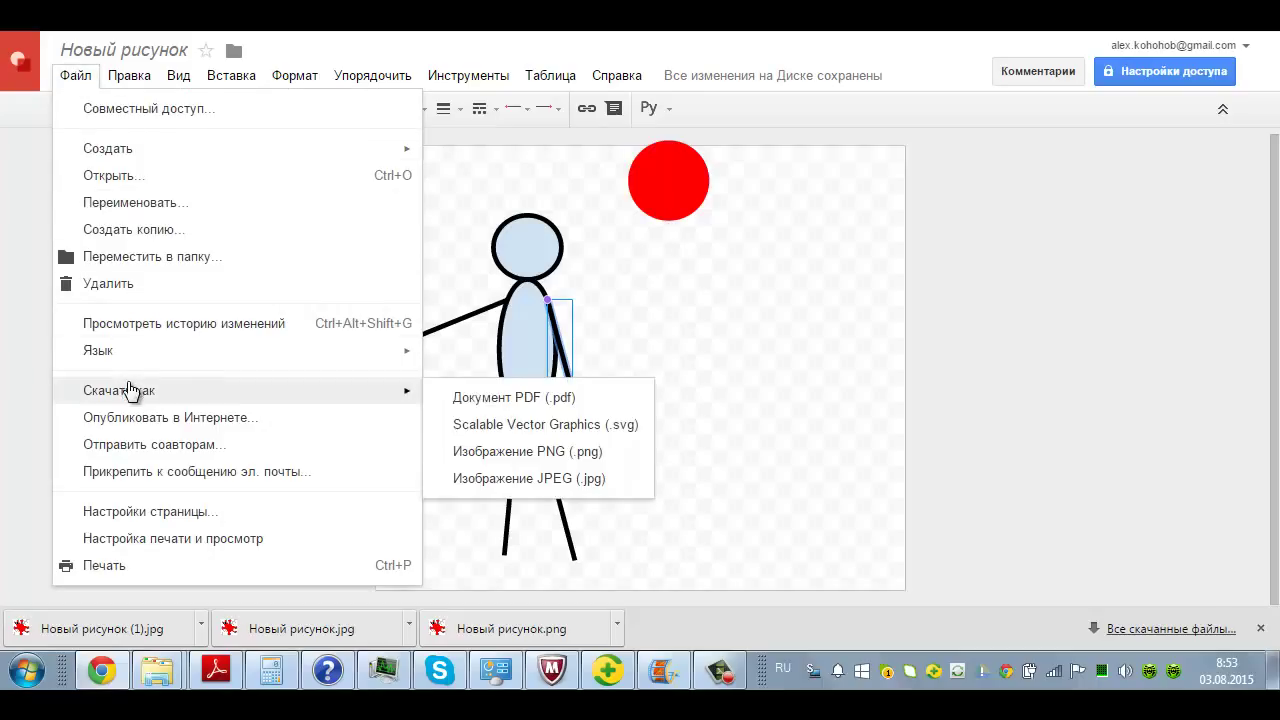
pyautogui.click(588, 479)
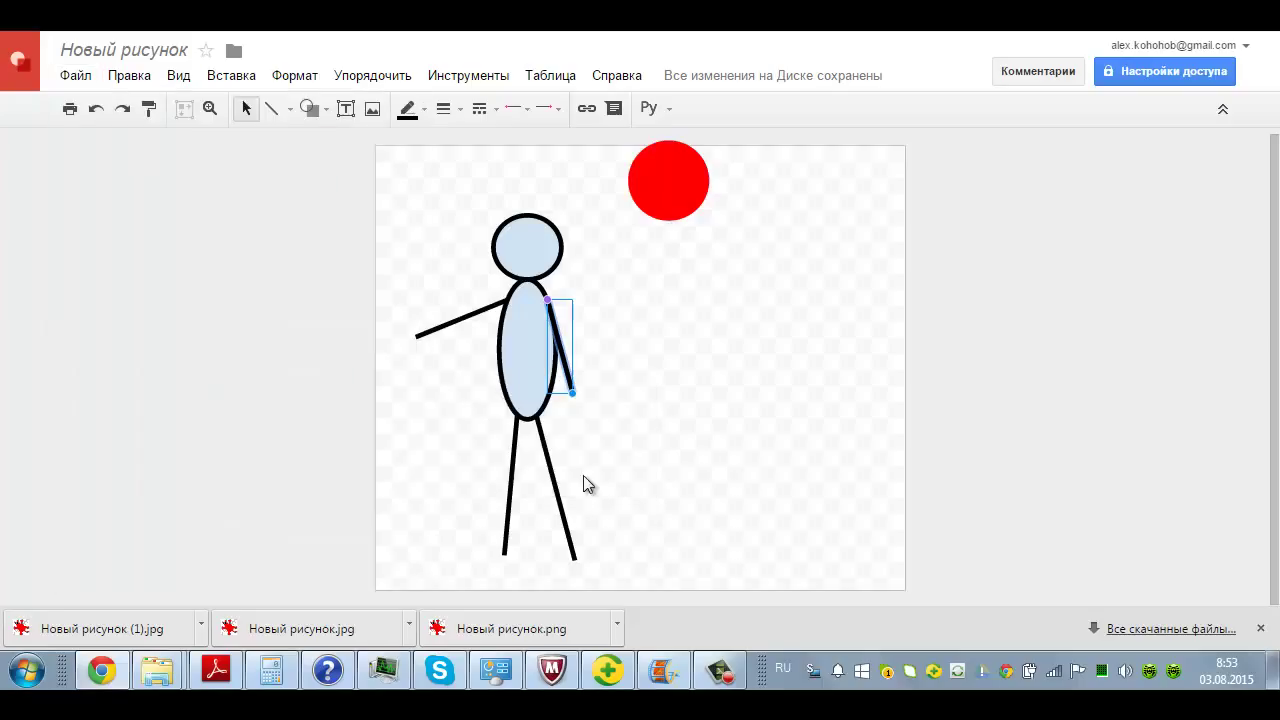
# Move the red ball down to the figure's head height and download this frame as JPEG
pyautogui.click(672, 200)
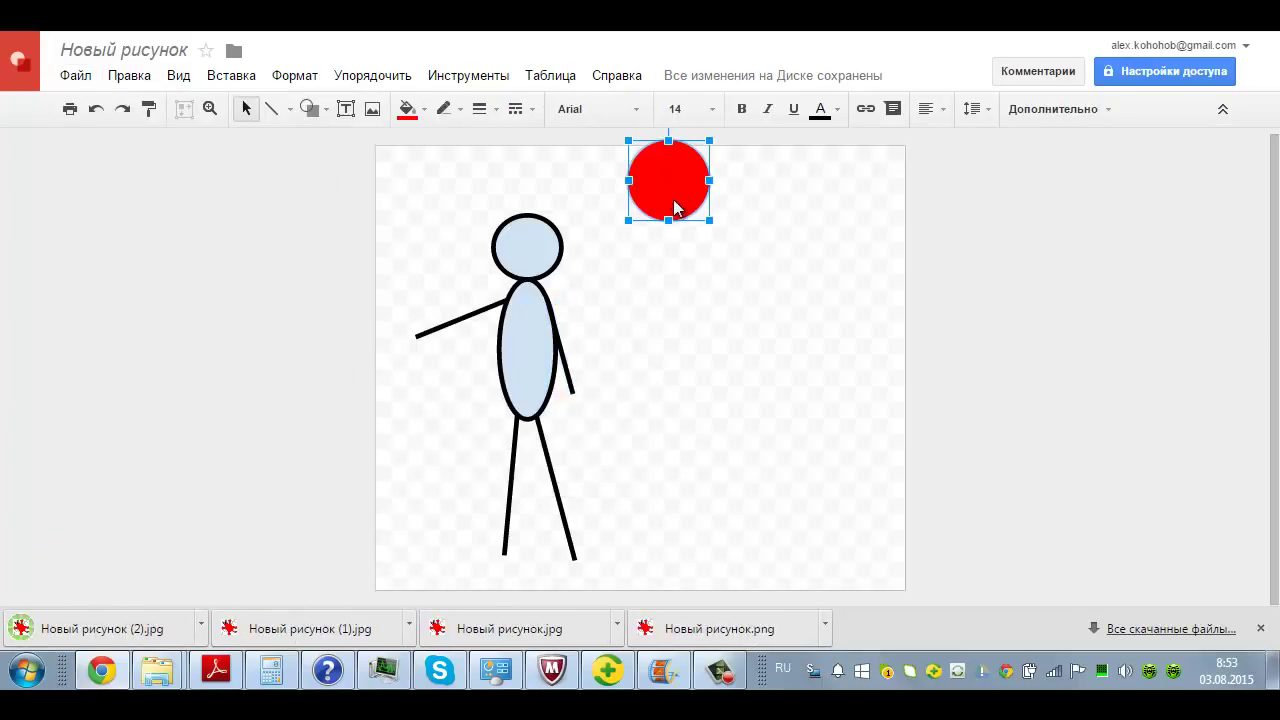
pyautogui.moveTo(672, 218); pyautogui.dragTo(673, 257)
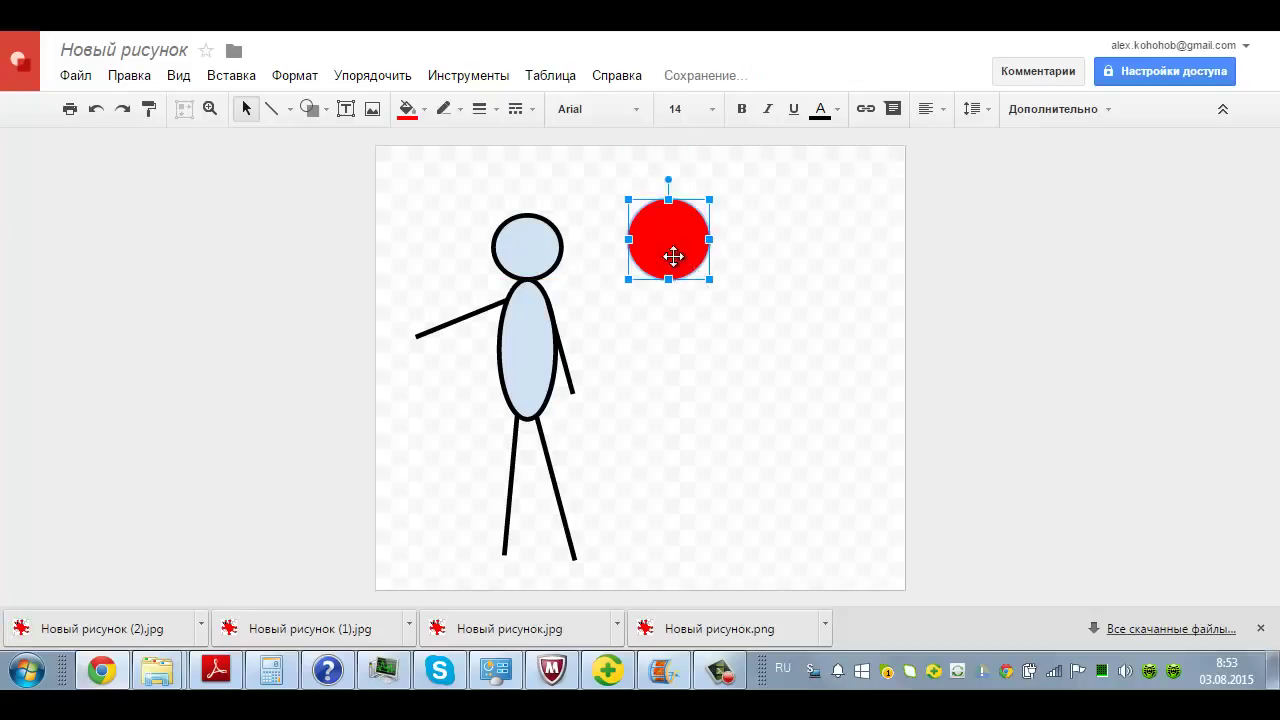
pyautogui.click(78, 80)
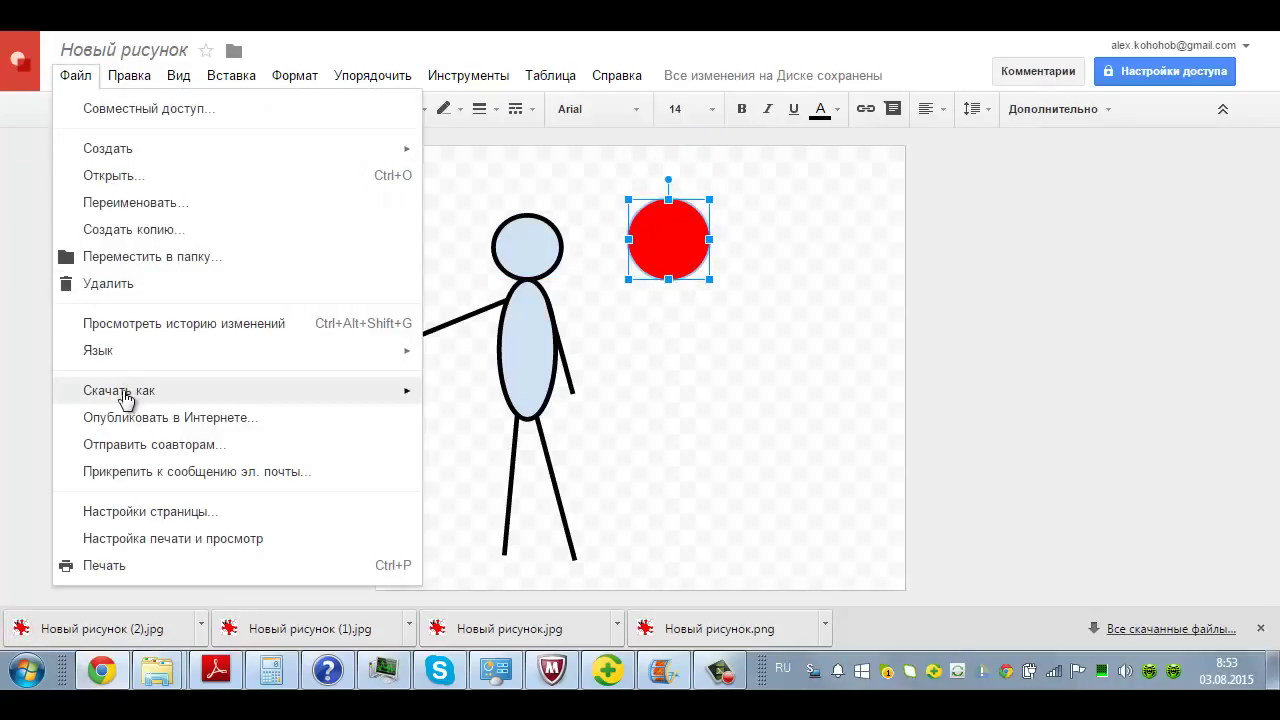
pyautogui.moveTo(328, 400)
pyautogui.click(516, 478)
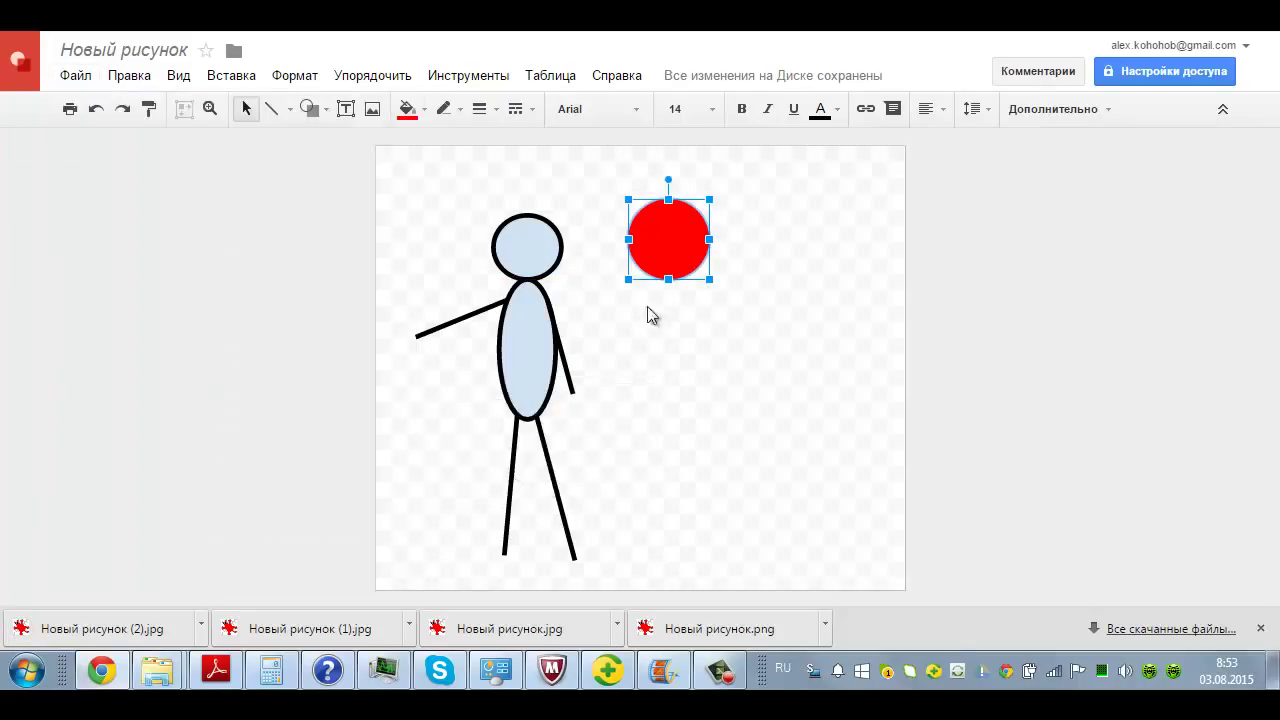
# Move the red ball down to the middle of the figure's torso and download this frame as JPEG
pyautogui.moveTo(663, 240); pyautogui.dragTo(665, 338)
pyautogui.click(83, 80)
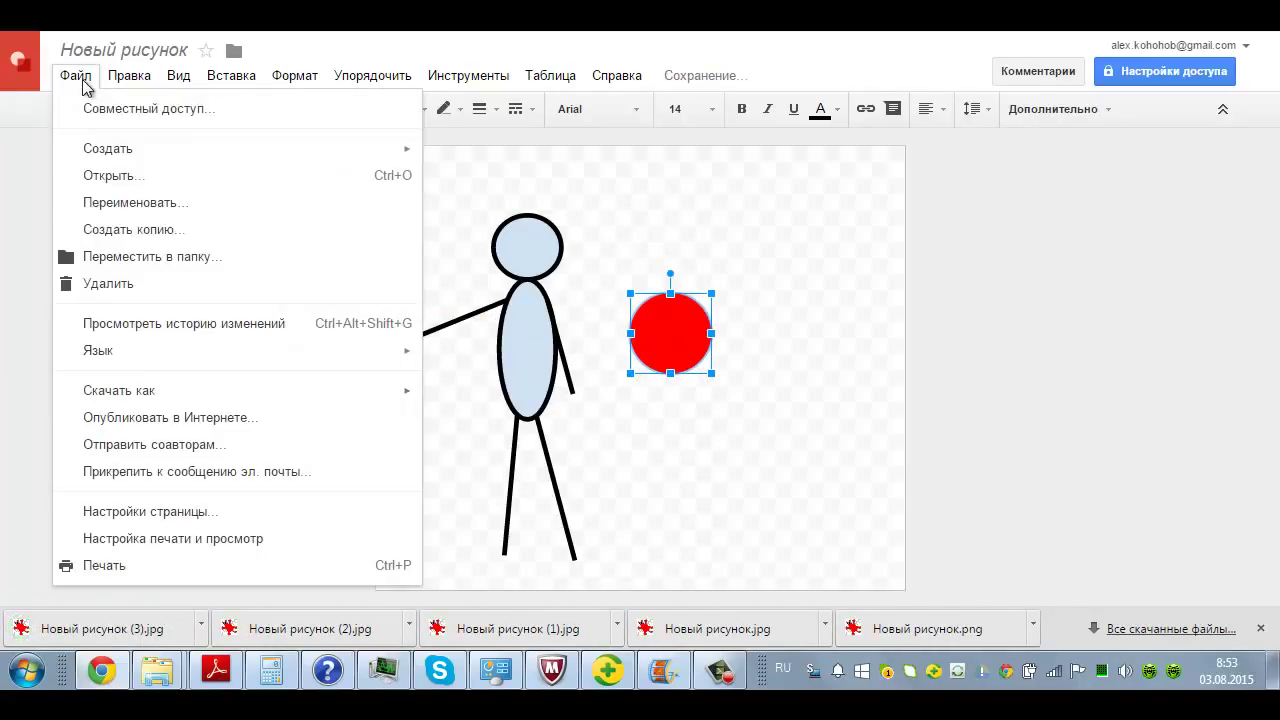
pyautogui.moveTo(129, 390)
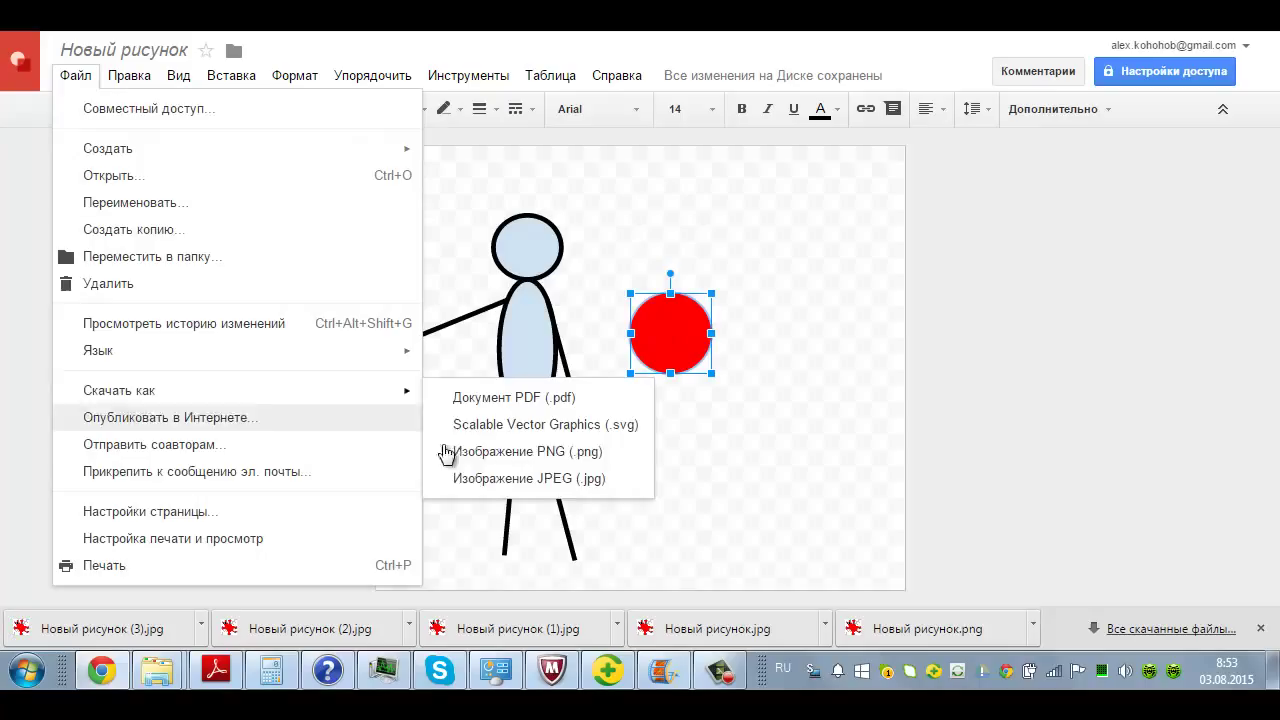
pyautogui.click(556, 480)
# Move the red ball straight down to the level of the figure's feet and download this frame as JPEG
pyautogui.moveTo(672, 333); pyautogui.dragTo(673, 520)
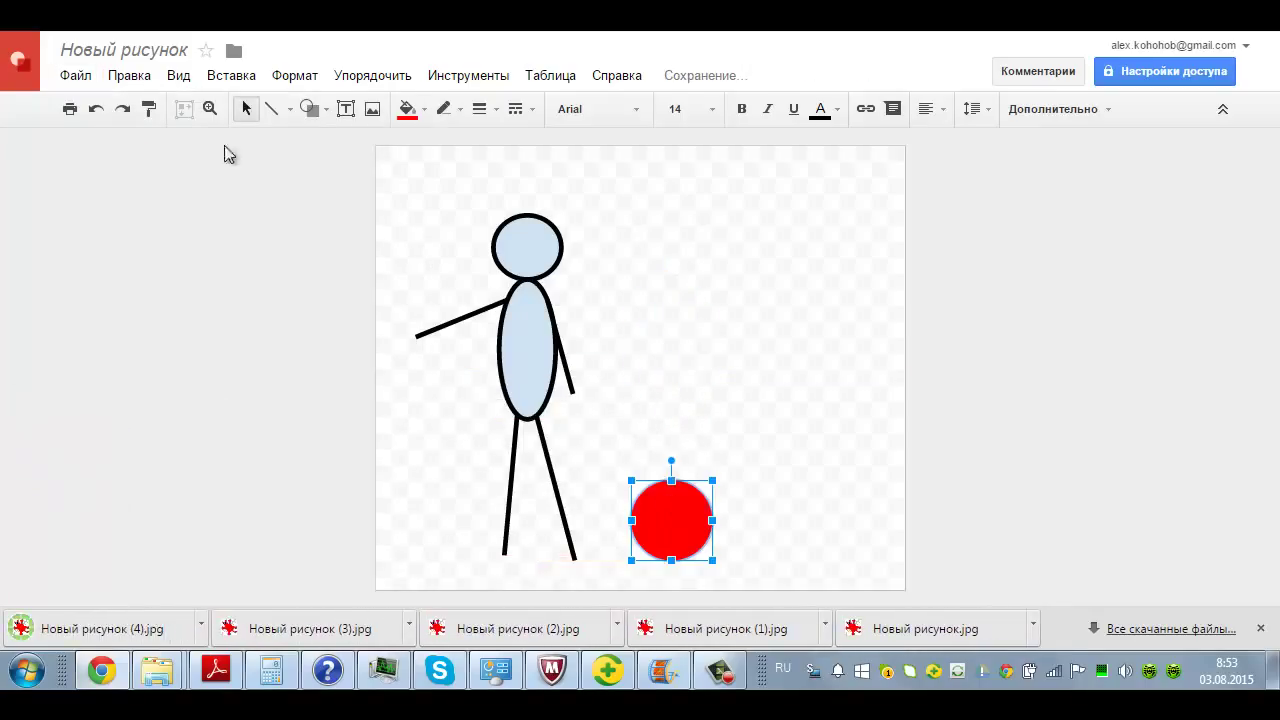
pyautogui.click(78, 76)
pyautogui.moveTo(148, 396)
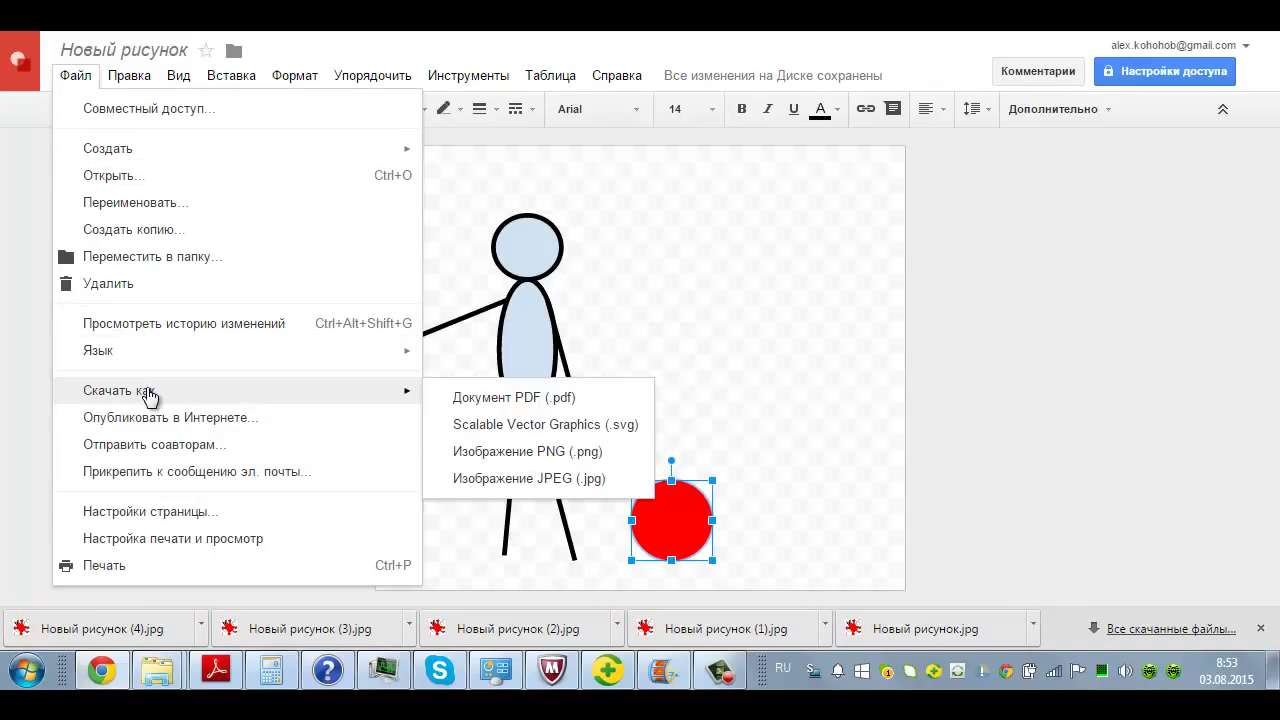
pyautogui.click(587, 480)
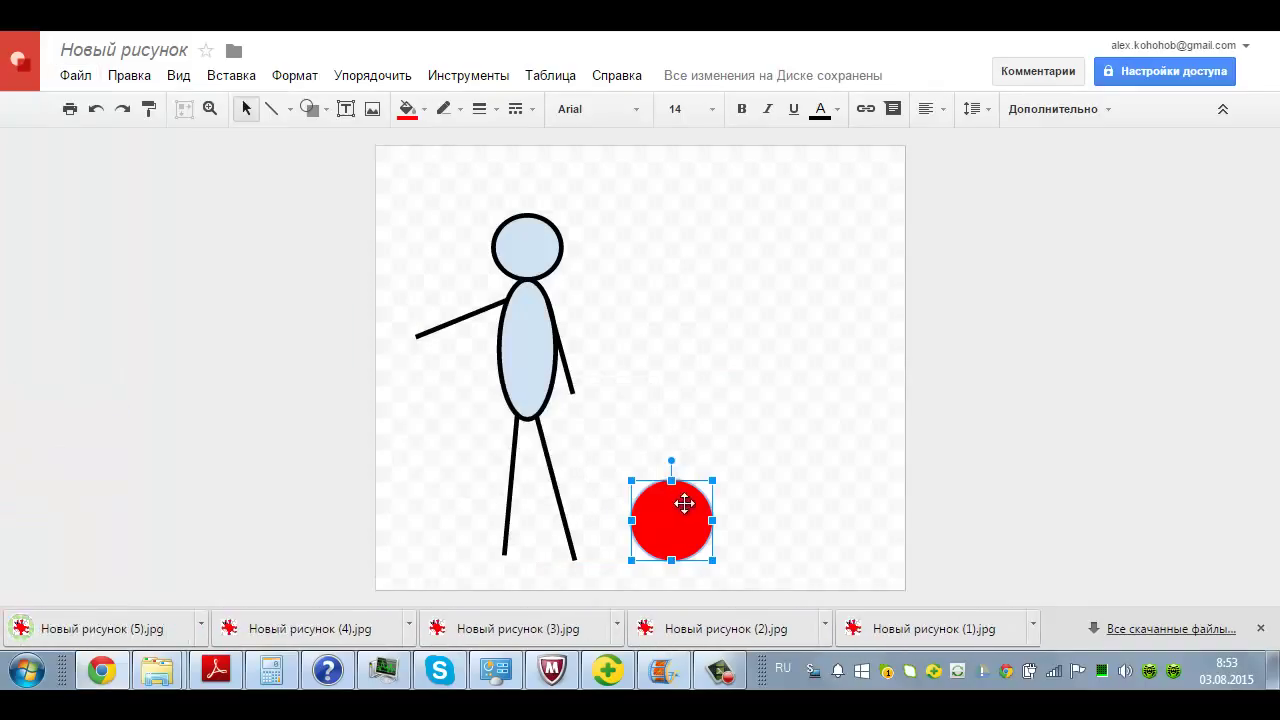
# Raise the red ball from the ground to just below the figure's torso and download this bounce frame as JPEG
pyautogui.moveTo(685, 504); pyautogui.dragTo(678, 436)
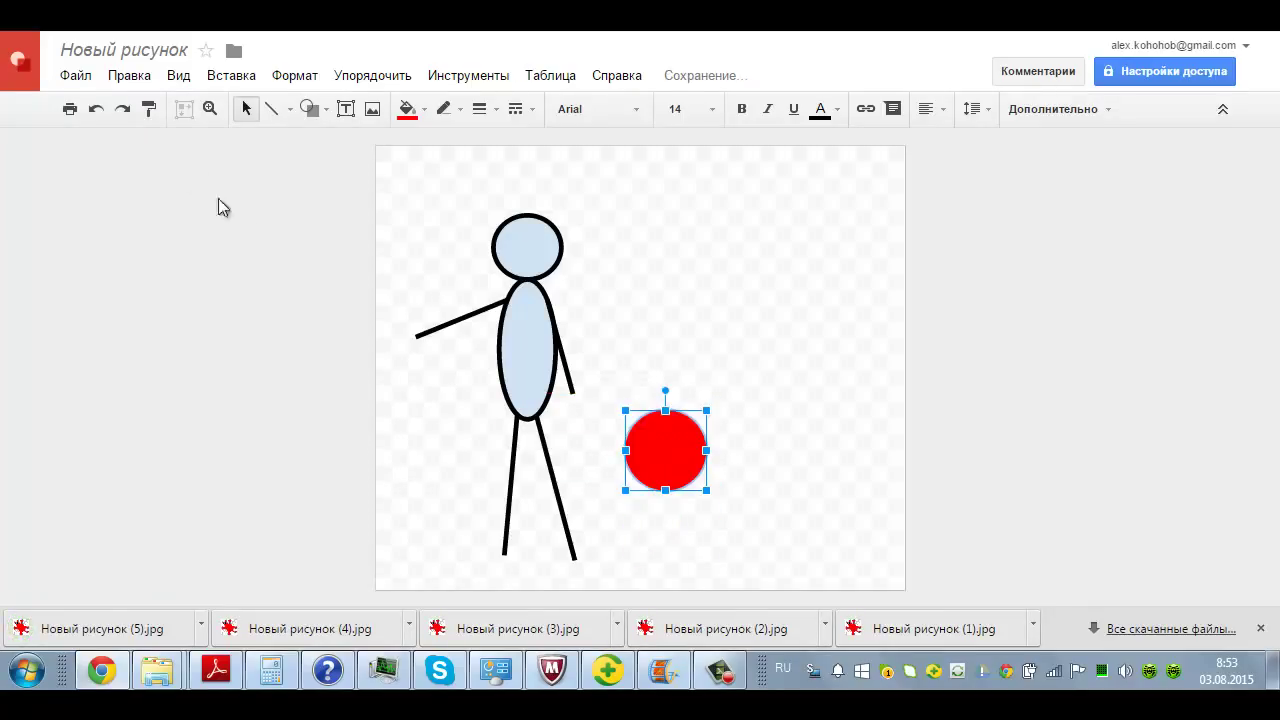
pyautogui.click(58, 76)
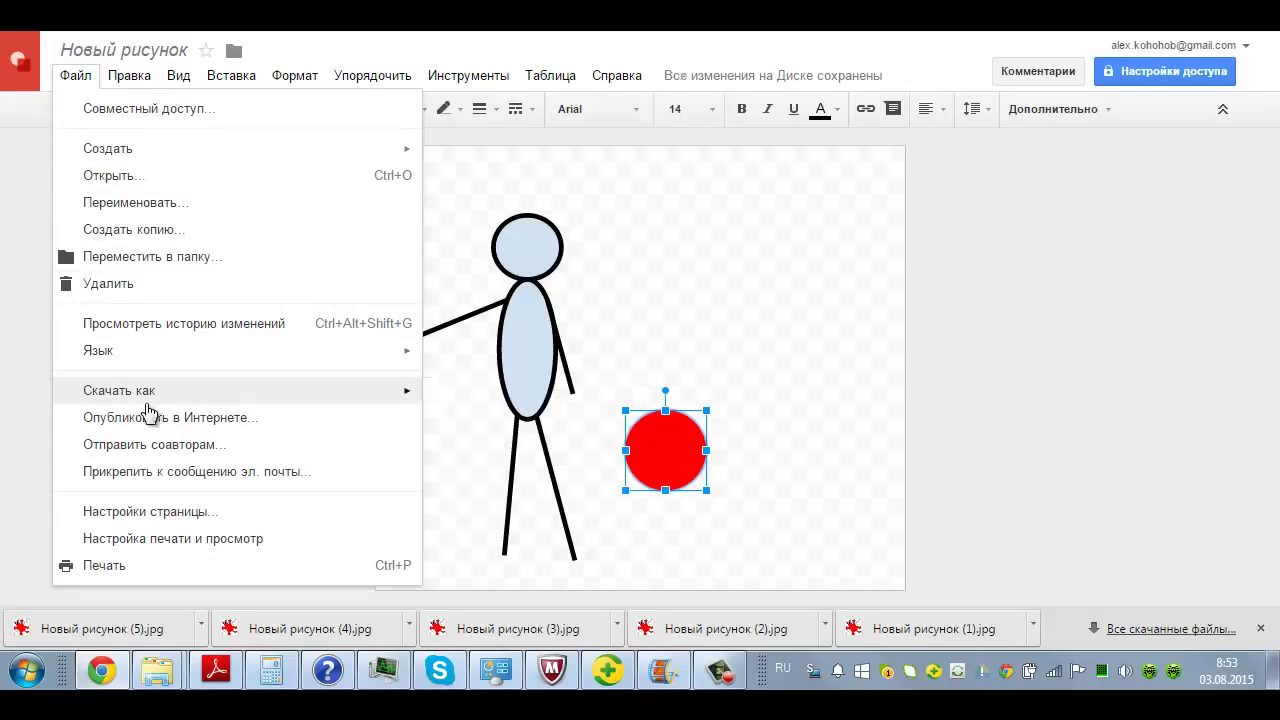
pyautogui.moveTo(155, 398)
pyautogui.click(514, 479)
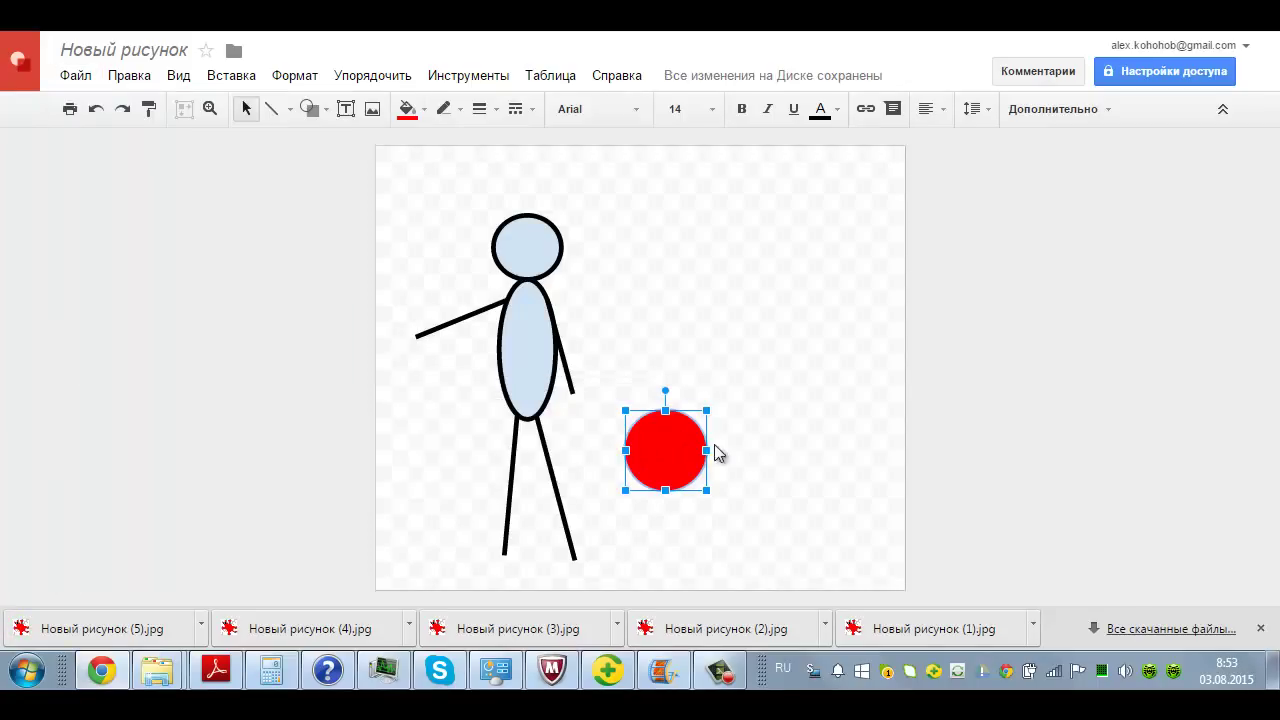
# Raise the red ball slightly more, so its upper edge is level with the hand beside it, and download this frame as JPEG
pyautogui.moveTo(689, 456); pyautogui.dragTo(687, 431)
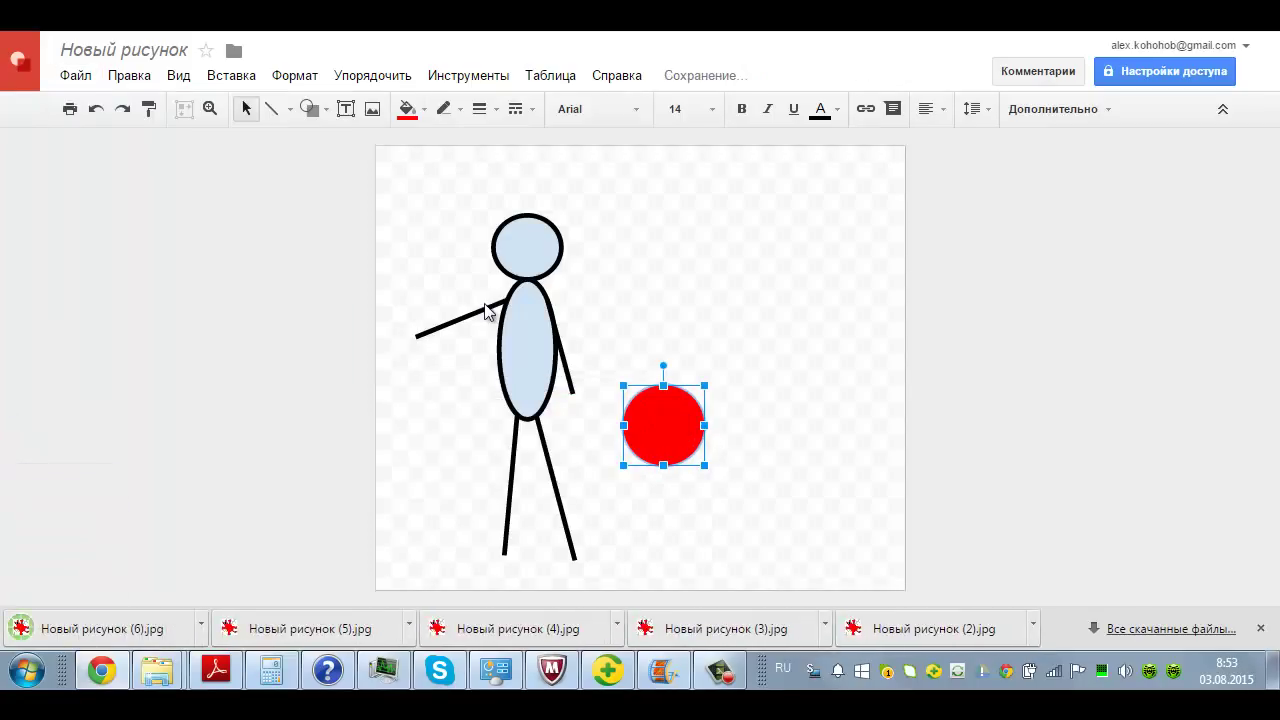
pyautogui.click(84, 82)
pyautogui.moveTo(134, 390)
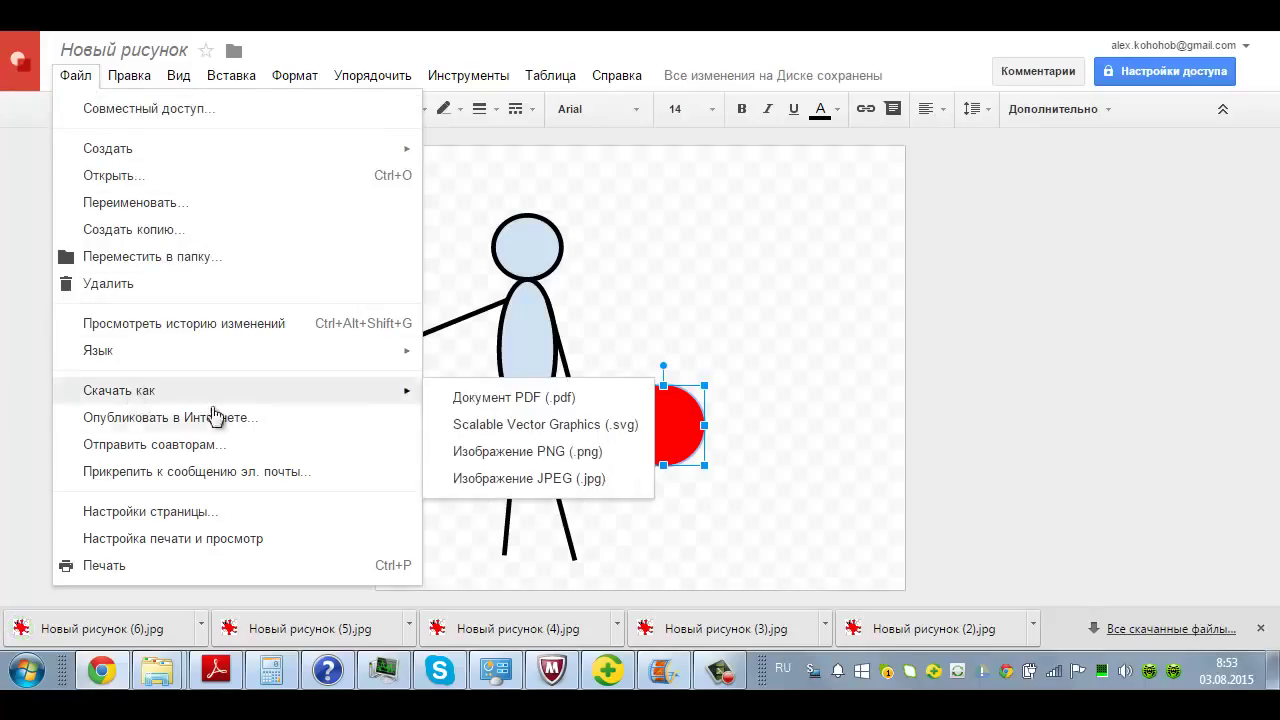
pyautogui.click(595, 481)
# Lower the red ball to the figure's knee height and download this frame as JPEG
pyautogui.moveTo(674, 420); pyautogui.dragTo(679, 489)
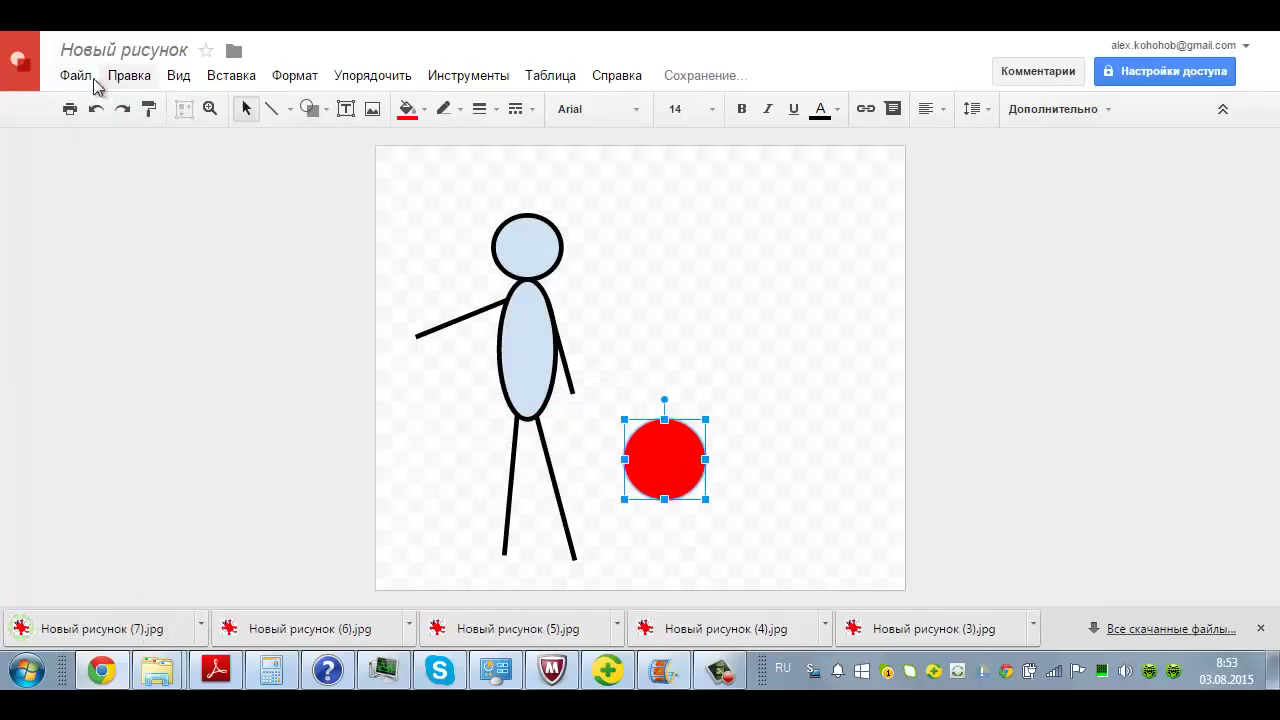
pyautogui.click(62, 82)
pyautogui.moveTo(131, 395)
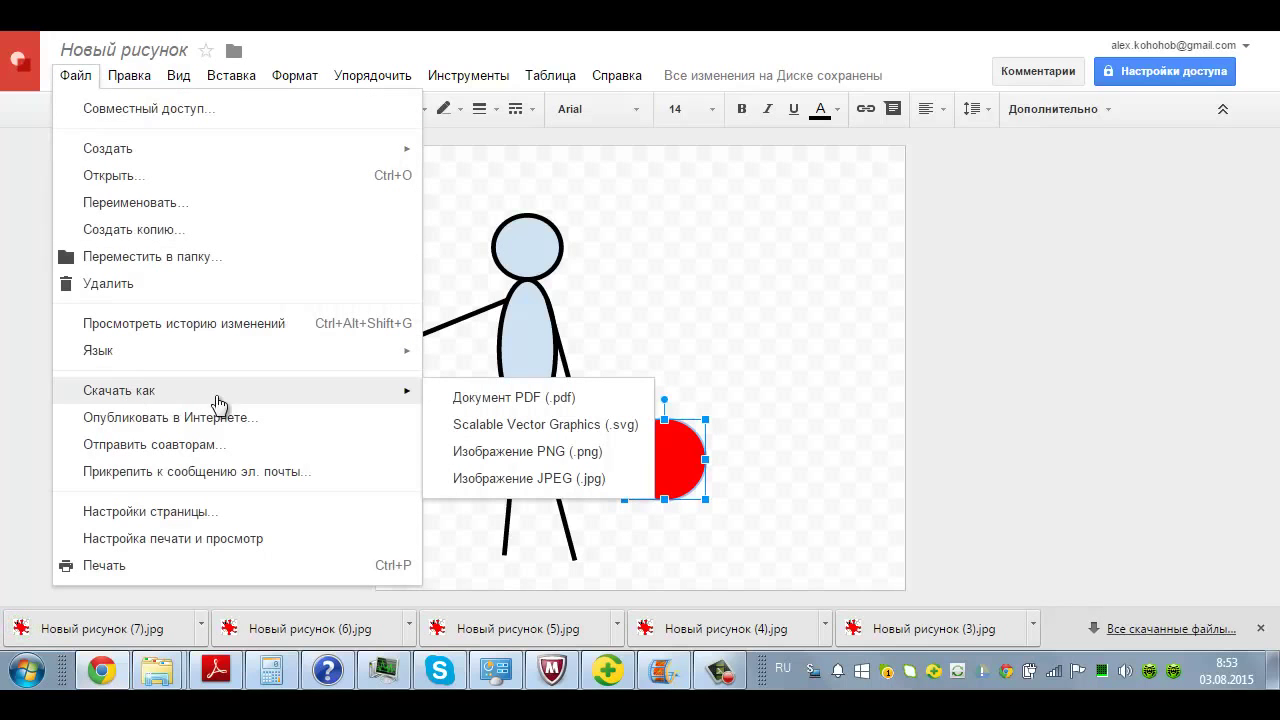
pyautogui.click(524, 478)
# Lower the red ball back to the ground beside the figure's feet and download this frame as JPEG
pyautogui.moveTo(671, 463); pyautogui.dragTo(674, 524)
pyautogui.click(72, 80)
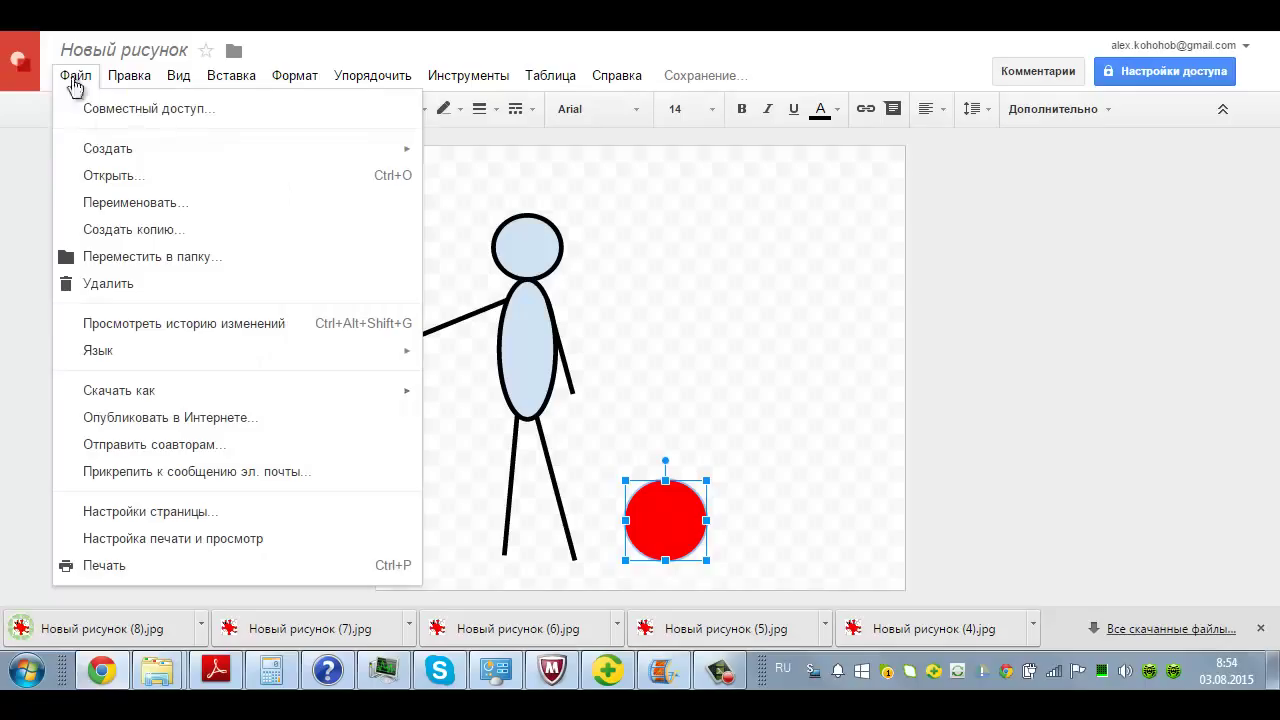
pyautogui.moveTo(129, 391)
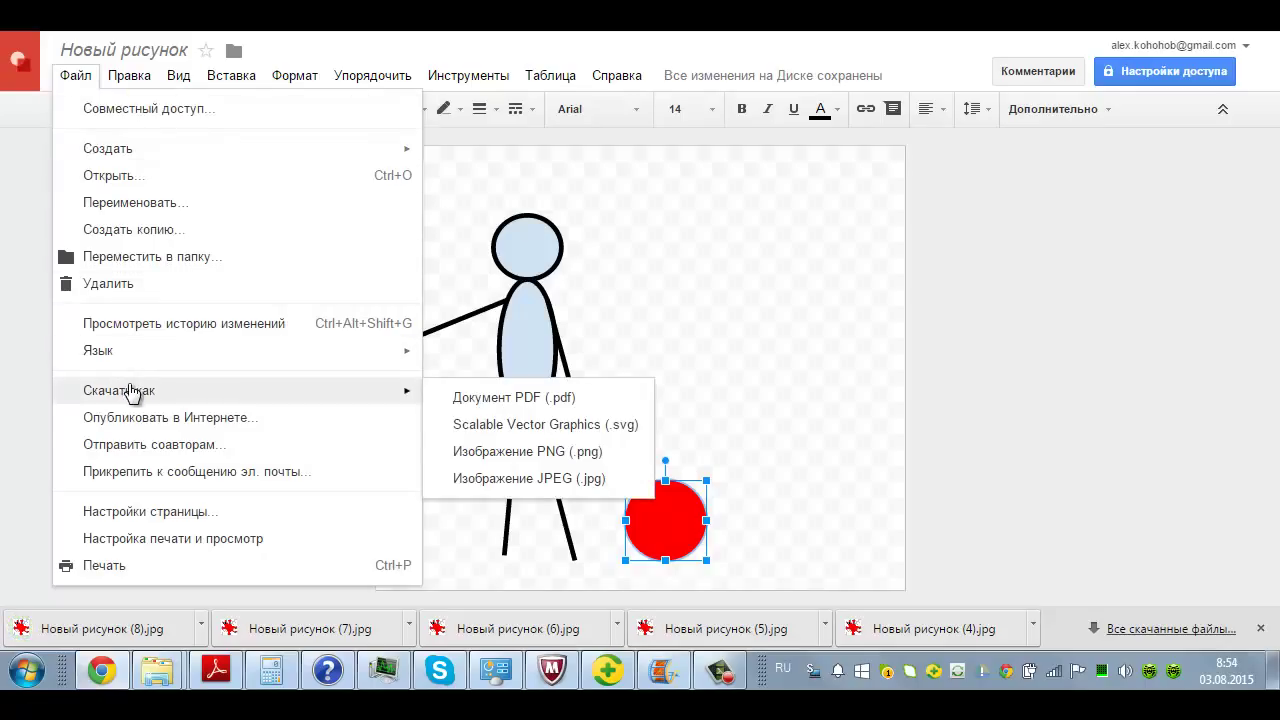
pyautogui.click(523, 480)
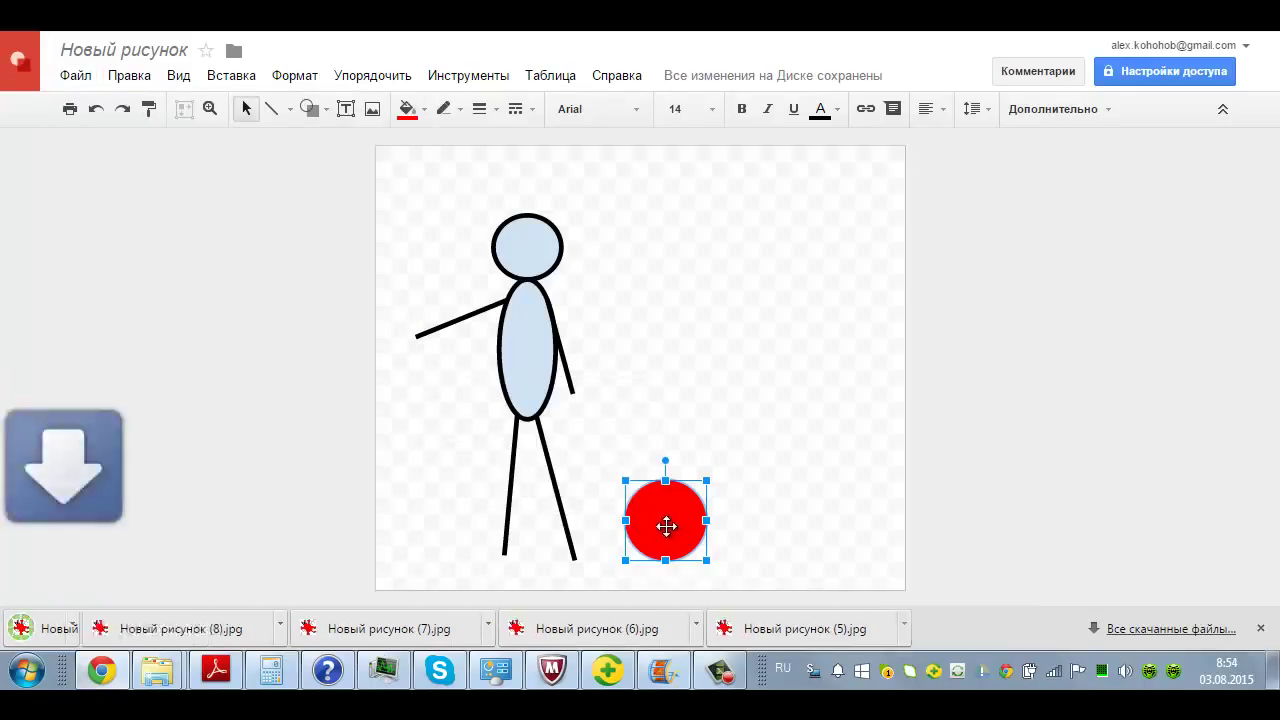
# Roll the red ball about one ball width along the ground away from the figure and download this frame as JPEG
pyautogui.moveTo(666, 523); pyautogui.dragTo(739, 526)
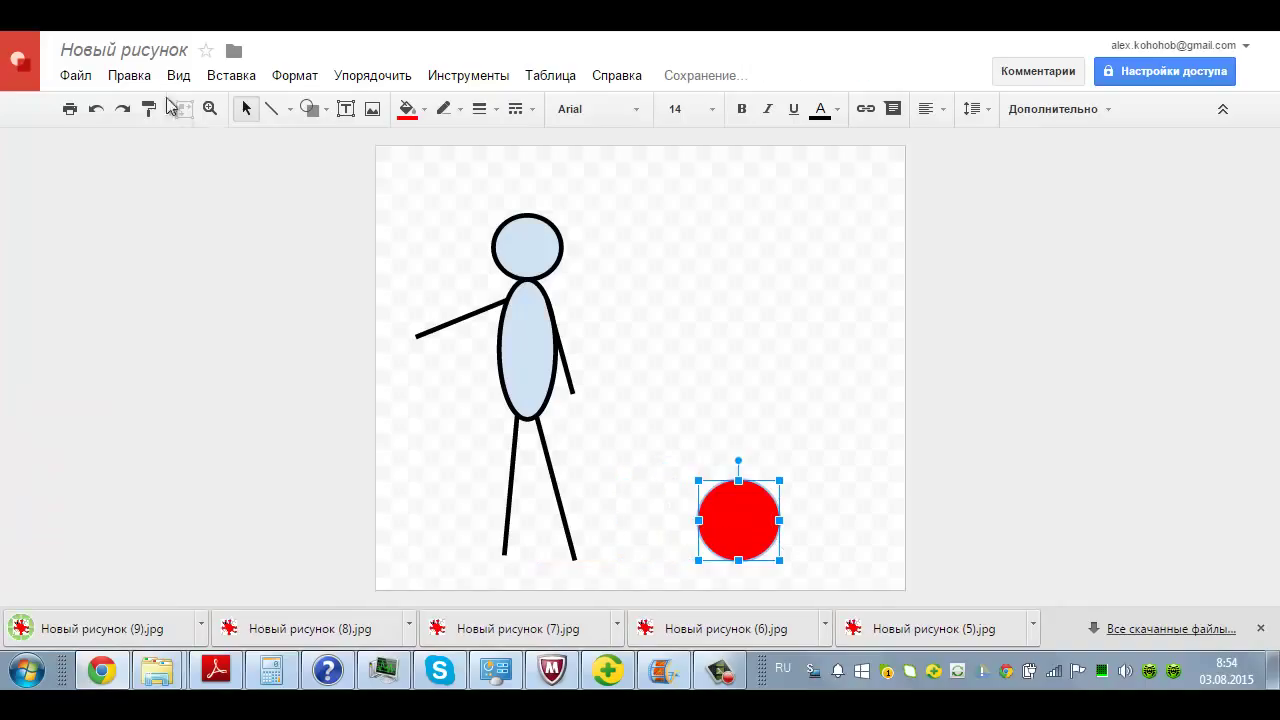
pyautogui.click(76, 76)
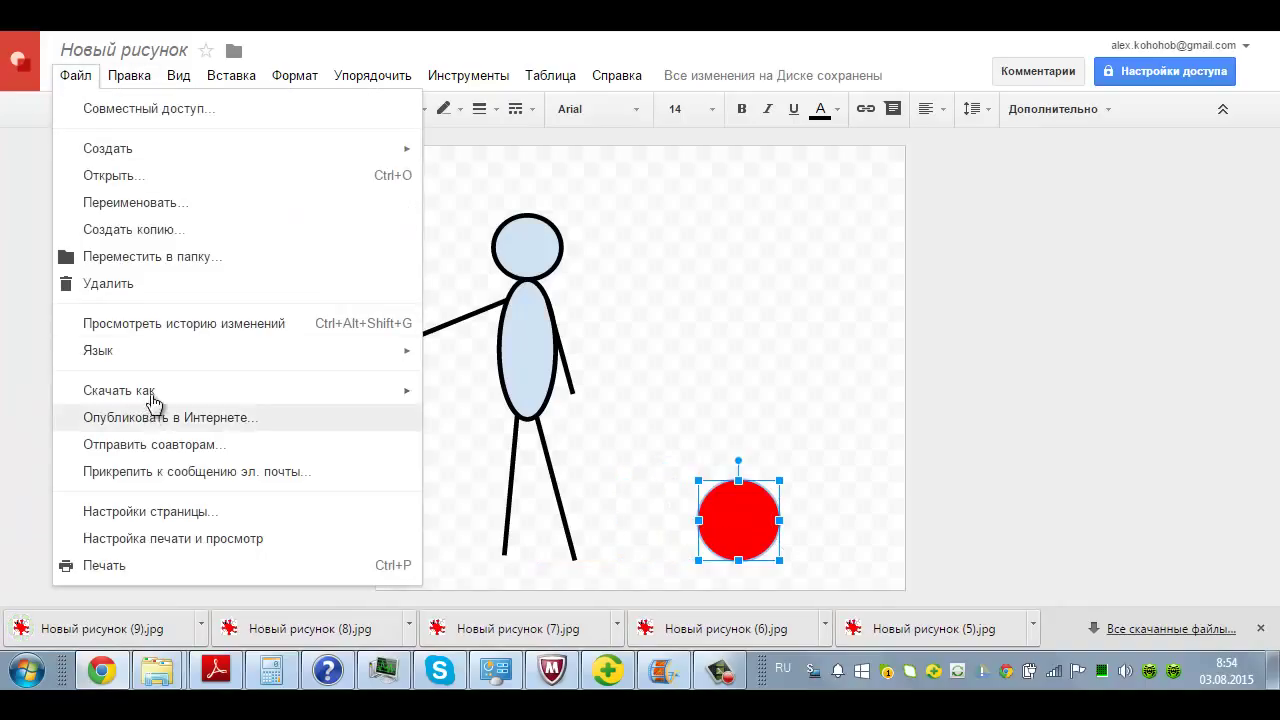
pyautogui.moveTo(223, 409)
pyautogui.click(488, 481)
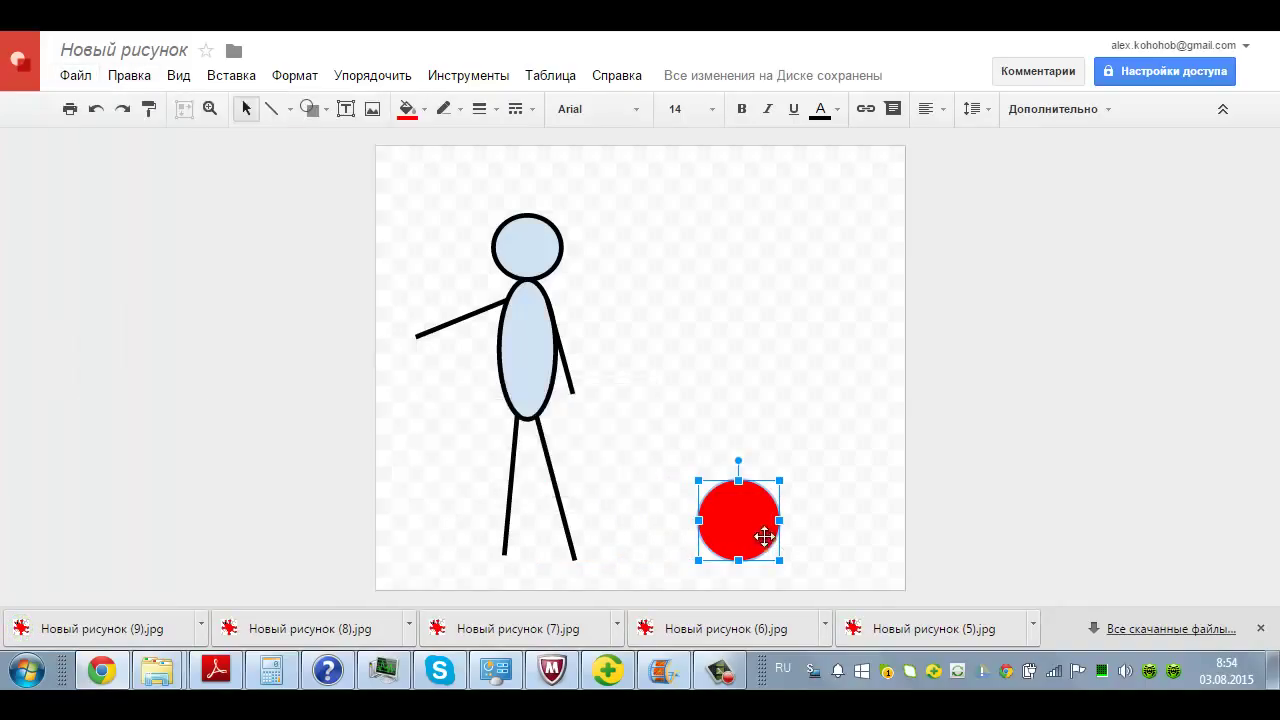
# Roll the red ball farther along the ground, near the canvas's side edge, and download the final frame as JPEG
pyautogui.moveTo(757, 529); pyautogui.dragTo(816, 531)
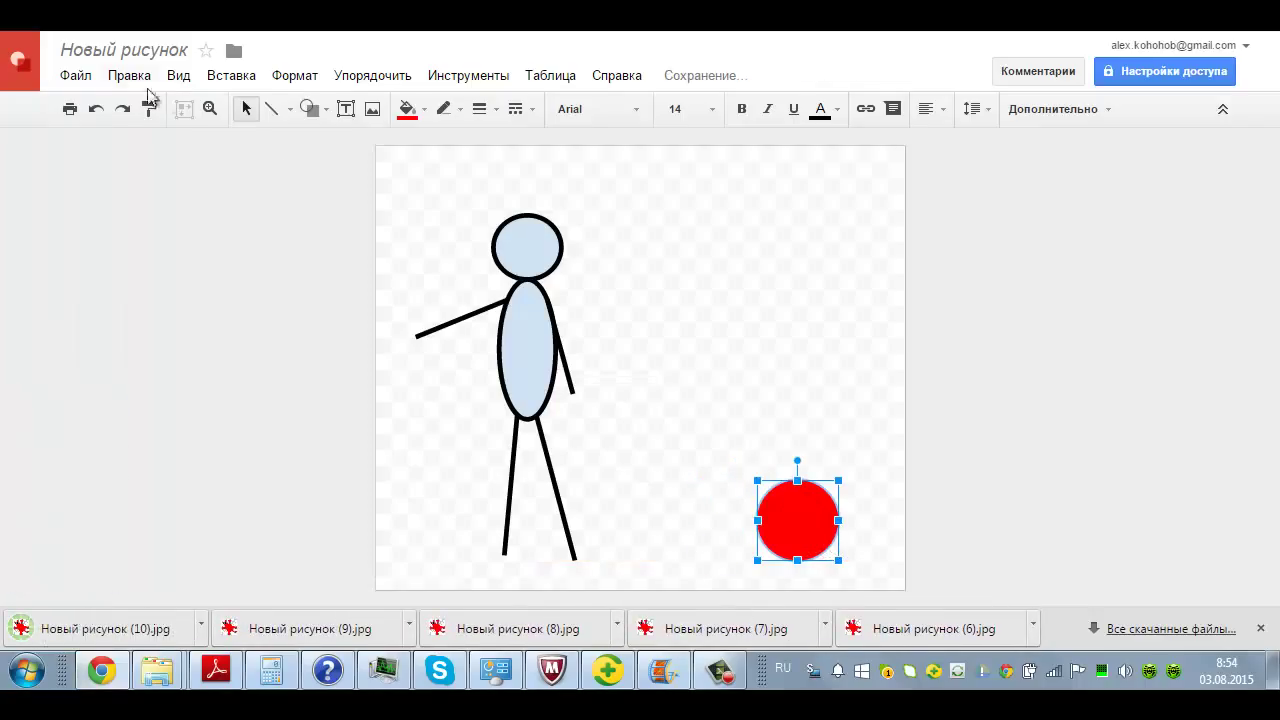
pyautogui.click(76, 76)
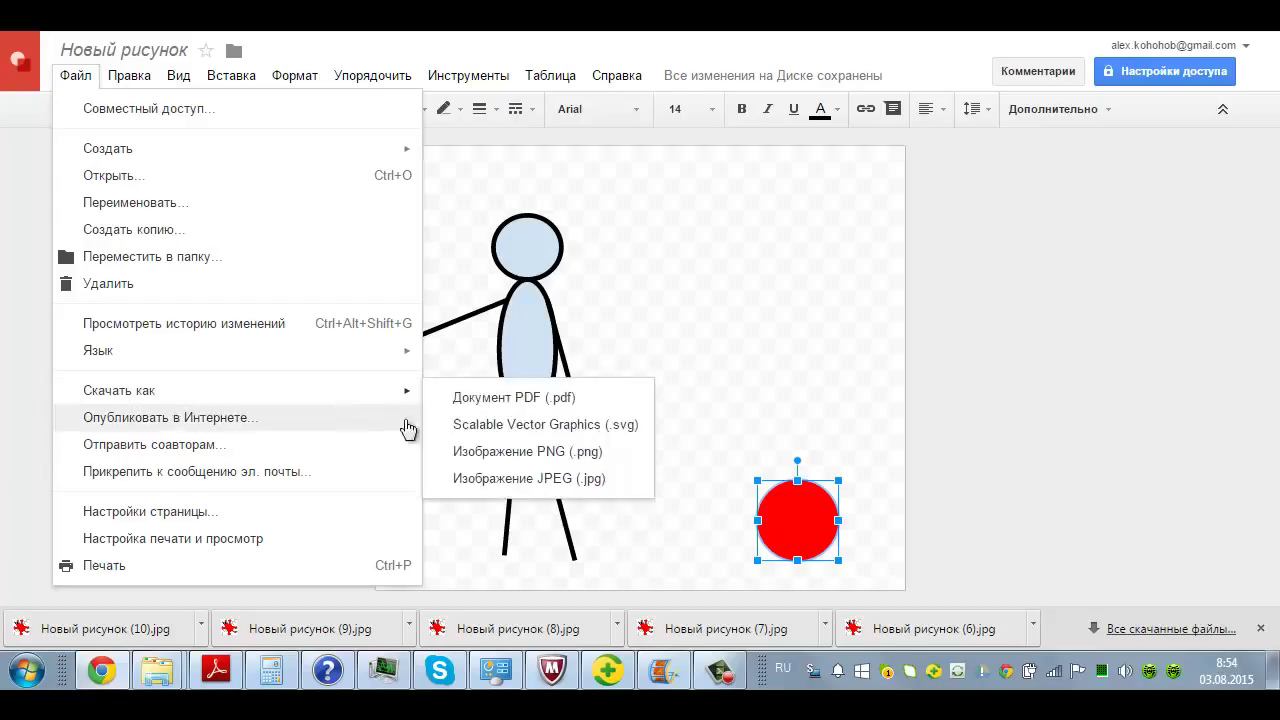
pyautogui.moveTo(331, 400)
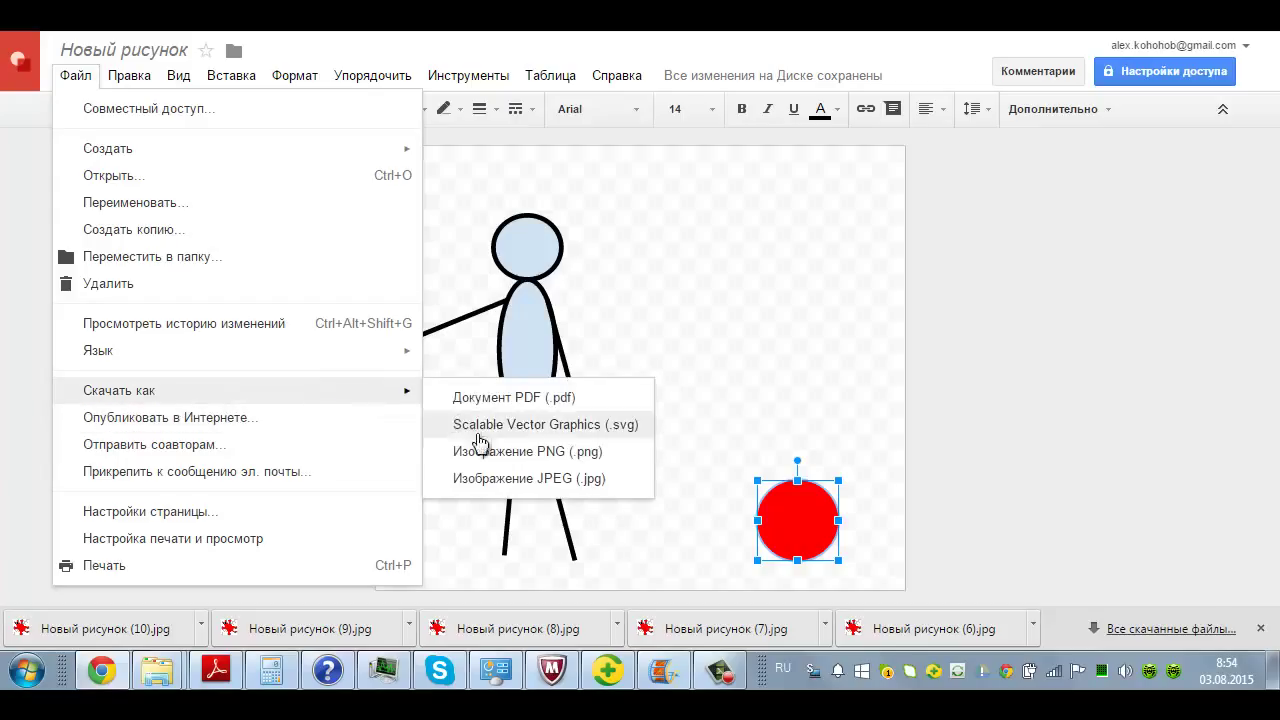
pyautogui.click(528, 482)
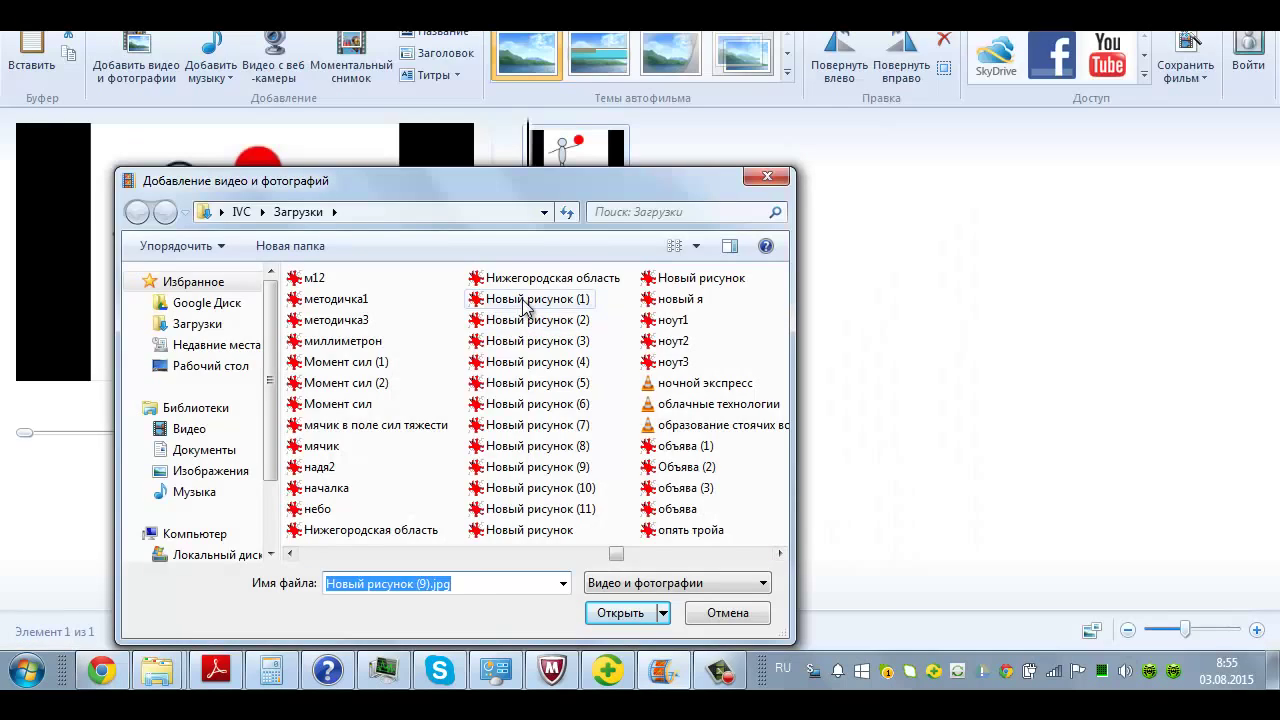
# In Windows Movie Maker, add the downloaded images Новый рисунок (1) through Новый рисунок (11) to the project
pyautogui.click(524, 303)
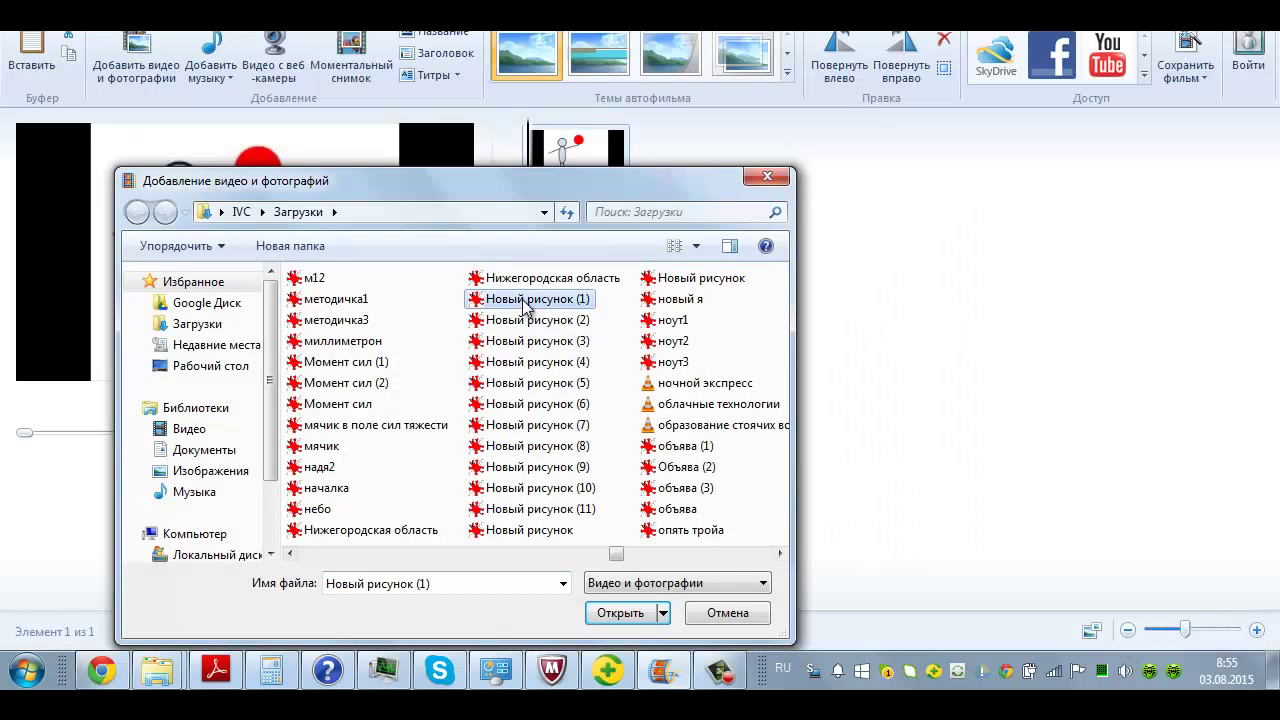
pyautogui.keyDown('shift'); pyautogui.click(517, 508); pyautogui.keyUp('shift')
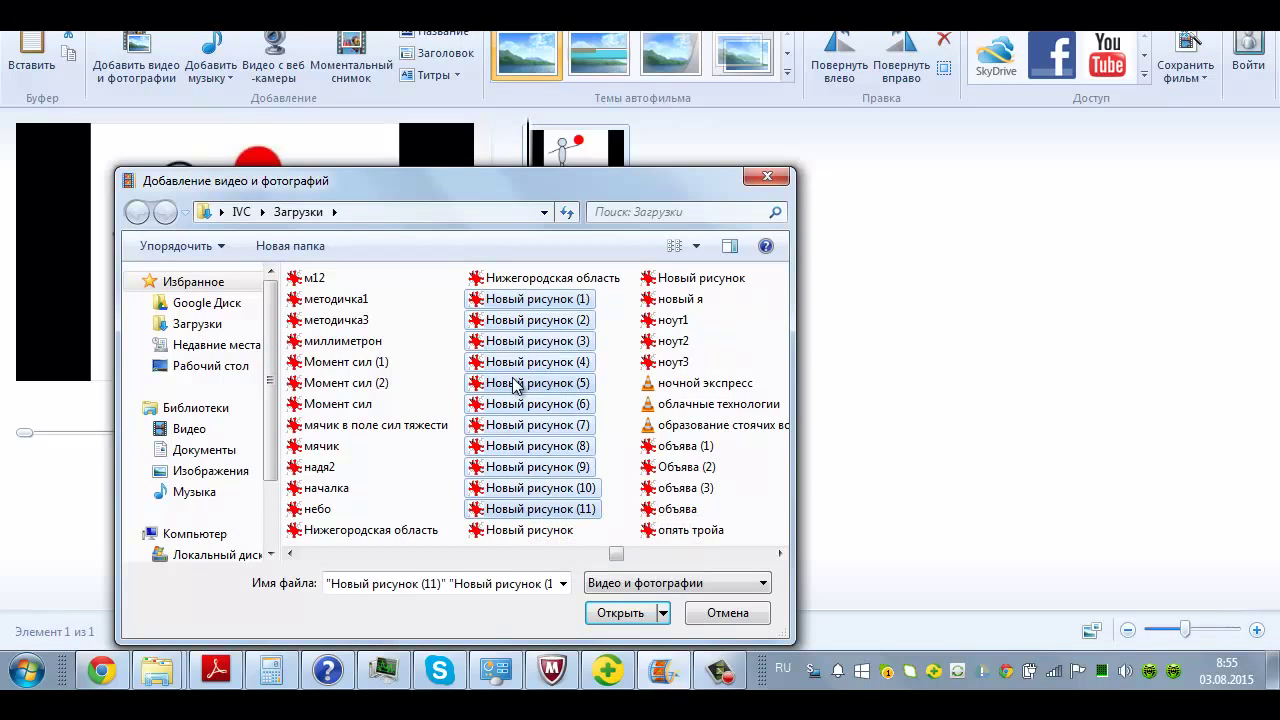
pyautogui.click(628, 612)
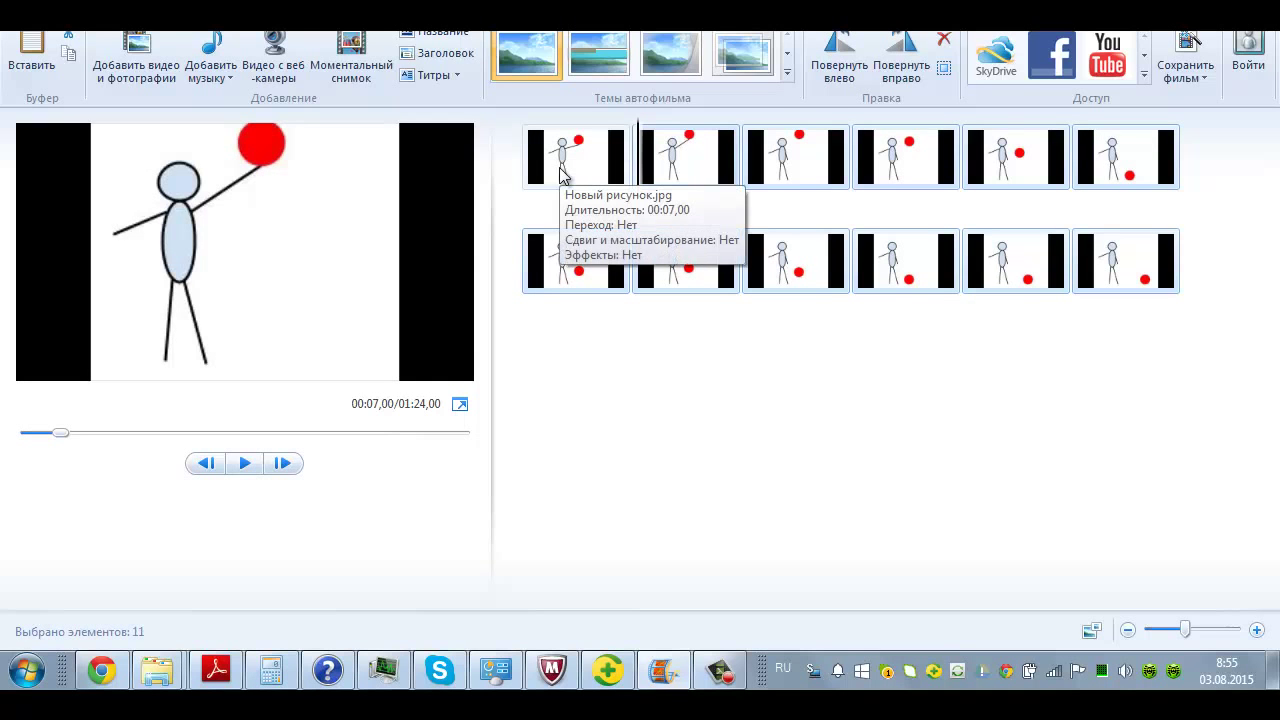
# Set the duration of the first frame and of the other eleven frames to 0,20 seconds
pyautogui.doubleClick(620, 168)
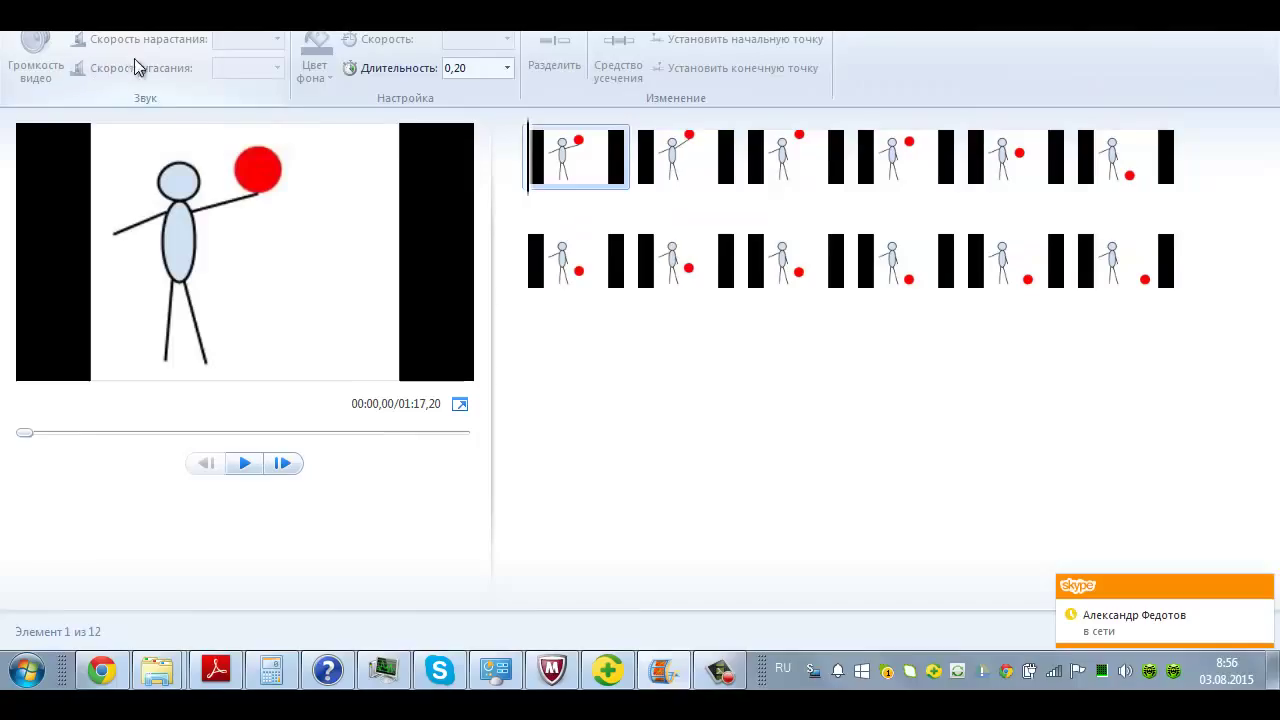
pyautogui.click(689, 180)
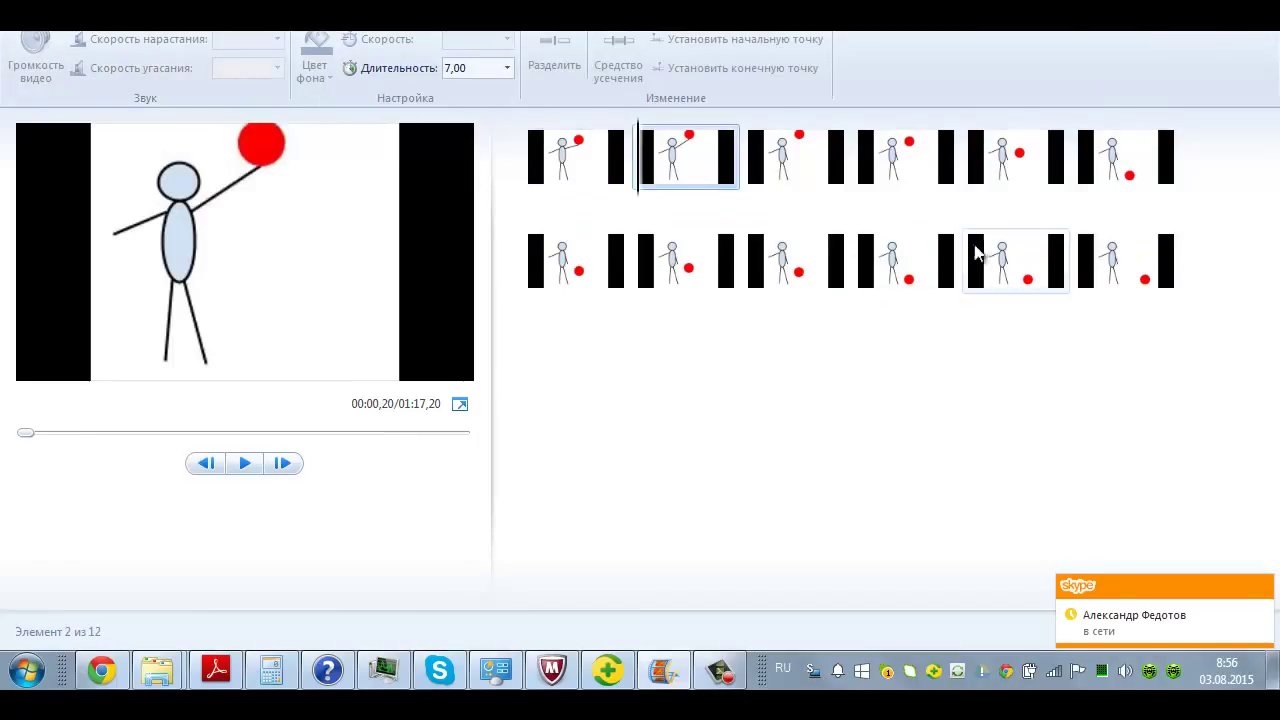
pyautogui.keyDown('shift'); pyautogui.click(1131, 257); pyautogui.keyUp('shift')
pyautogui.click(474, 67)
pyautogui.press('BackSpace')
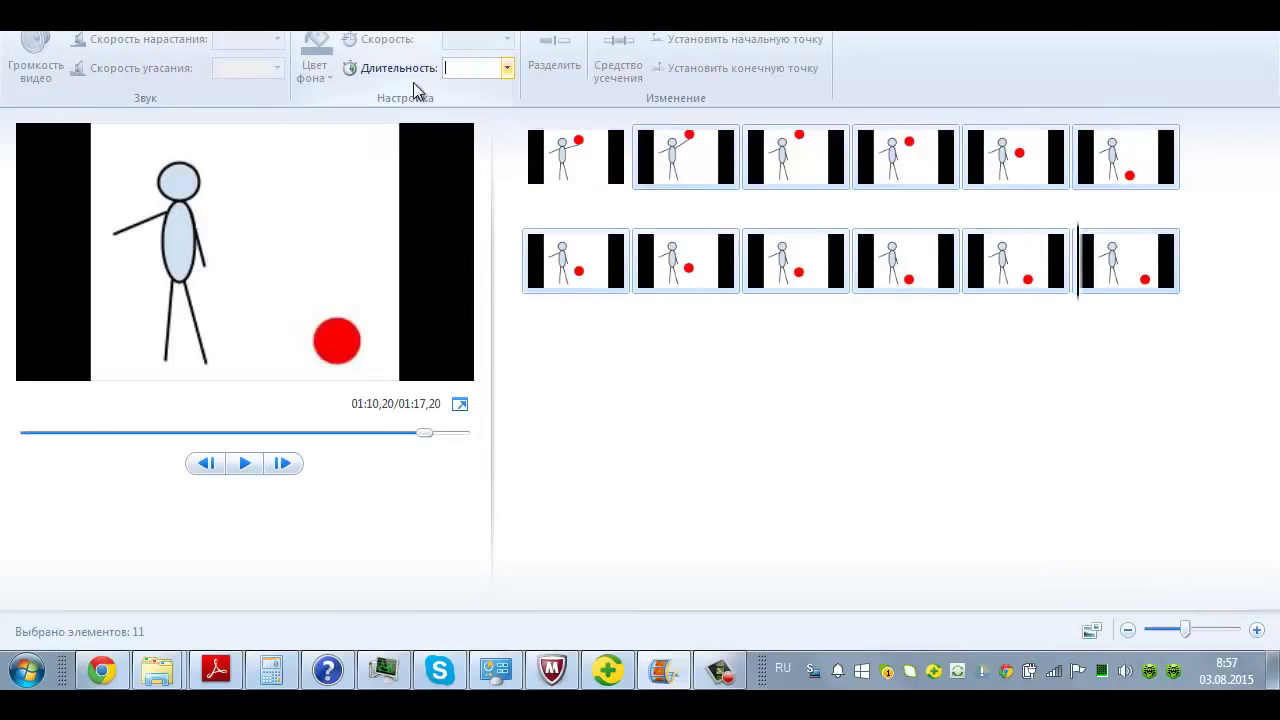
pyautogui.press('Return')
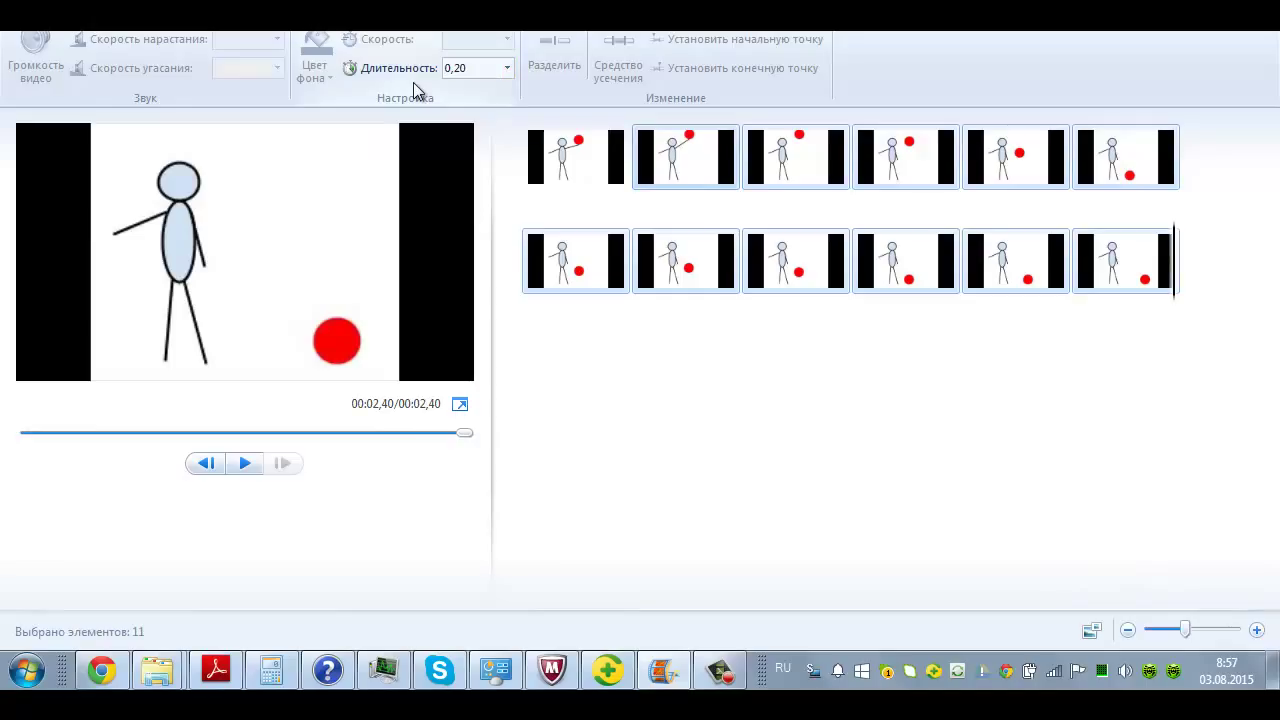
# Play the assembled ball-toss animation several times in the preview to check its motion and speed
pyautogui.click(244, 466)
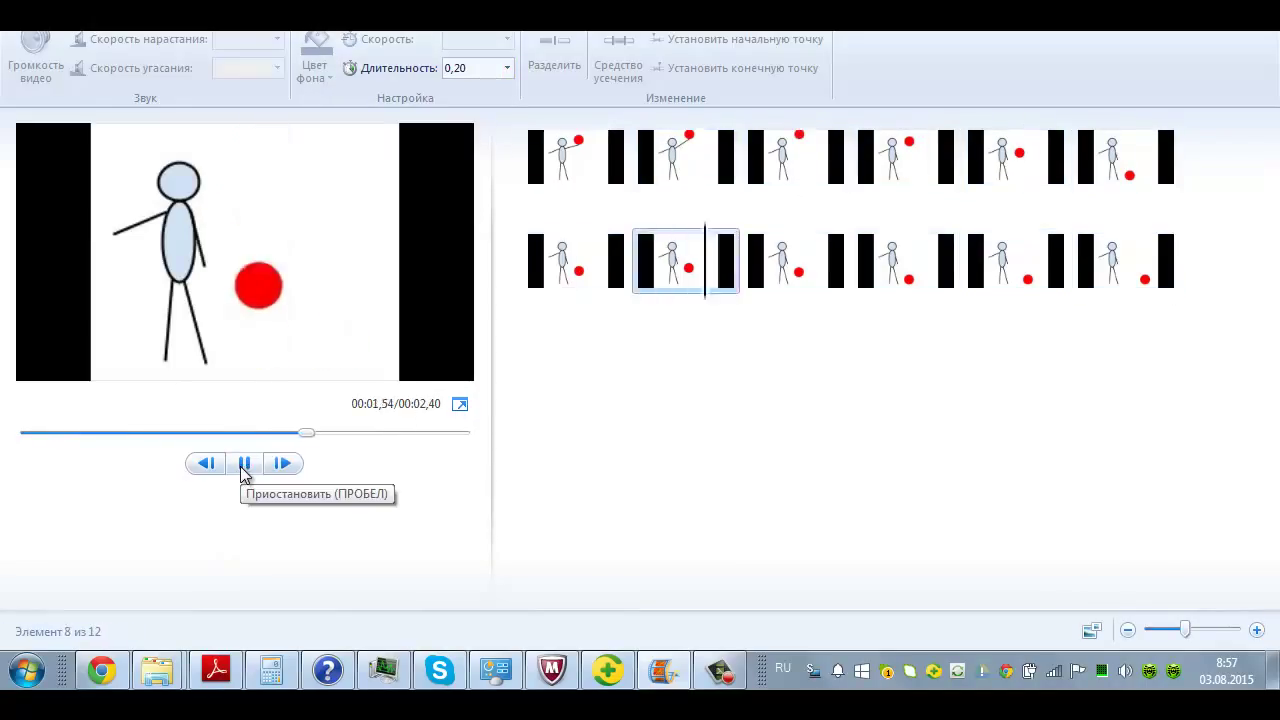
pyautogui.click(244, 465)
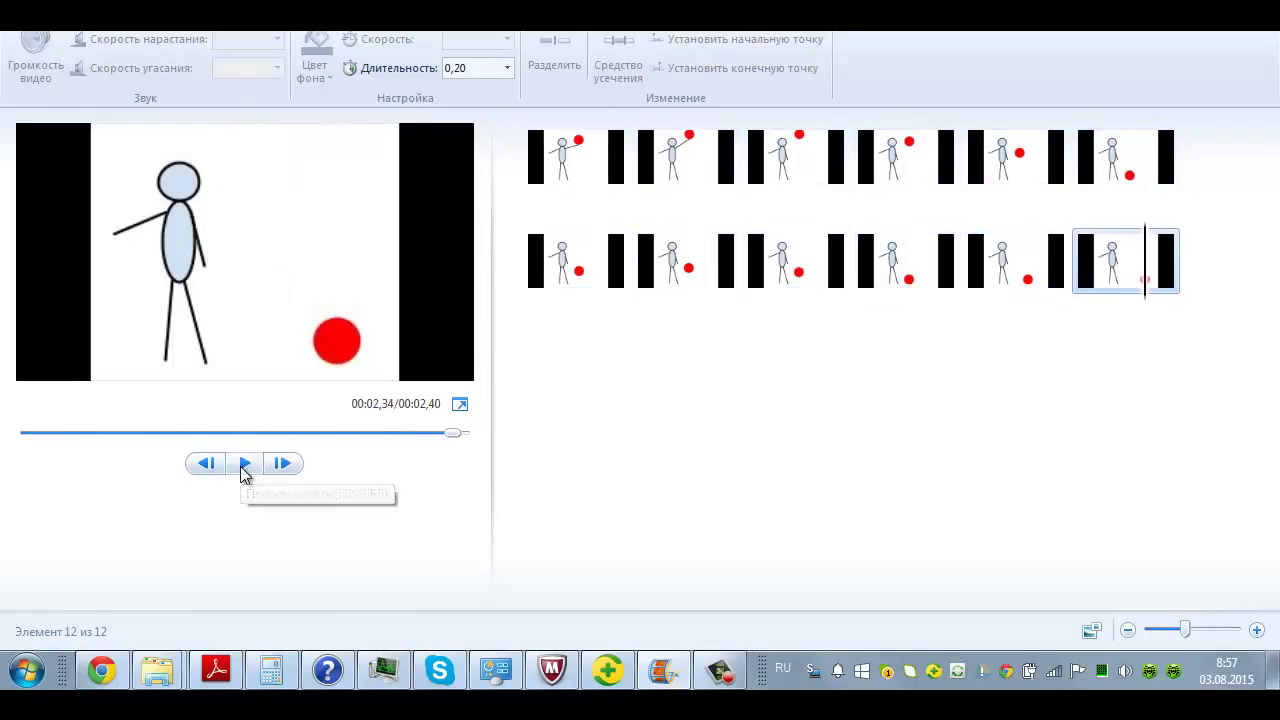
pyautogui.click(243, 465)
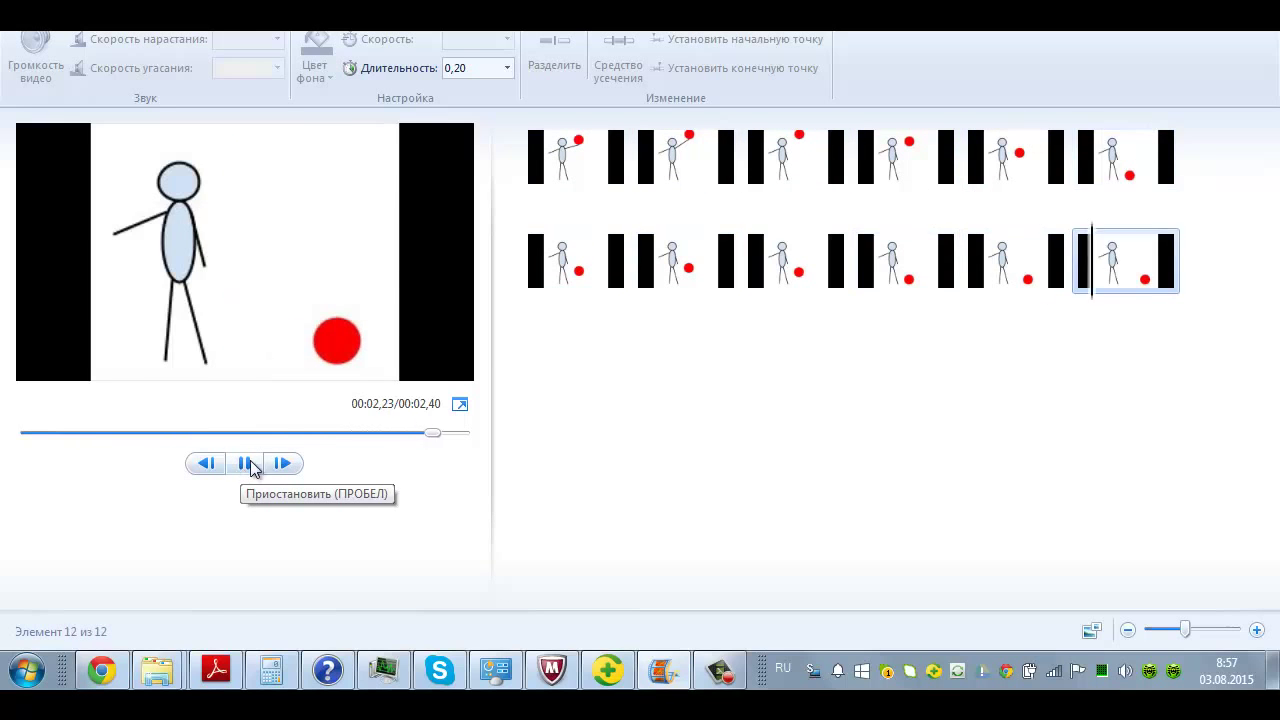
pyautogui.click(246, 466)
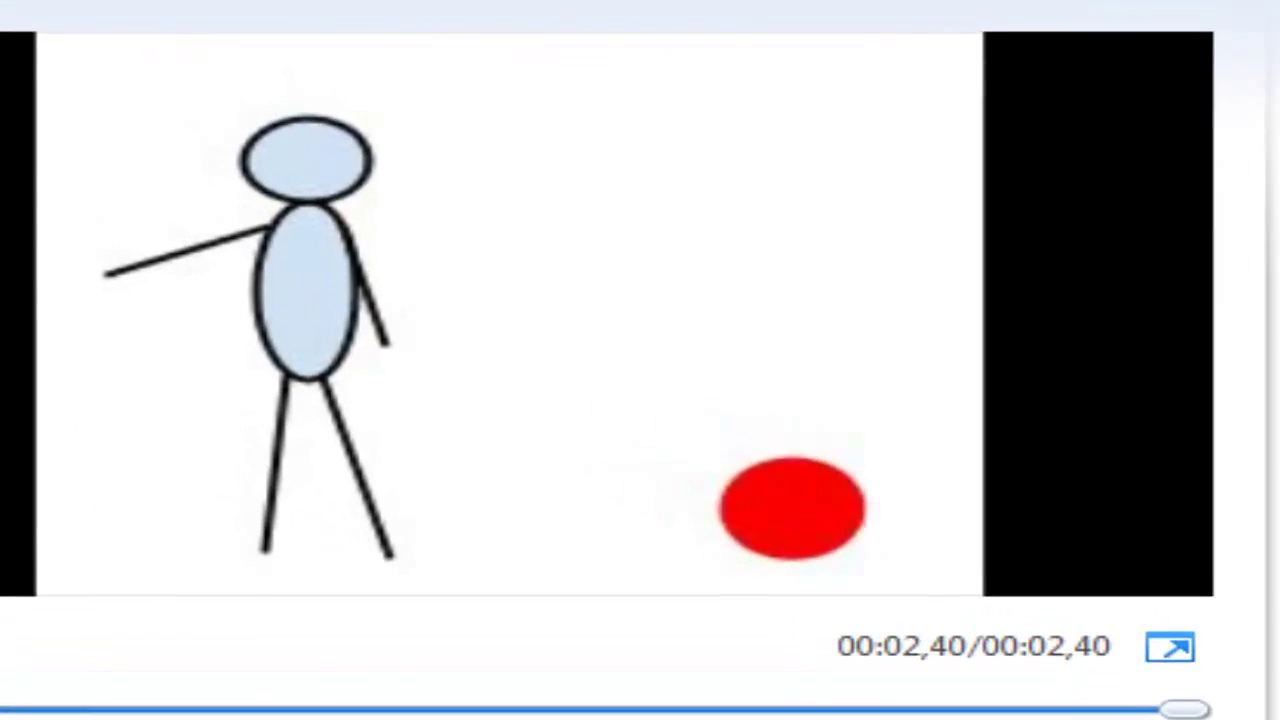
pyautogui.click(238, 462)
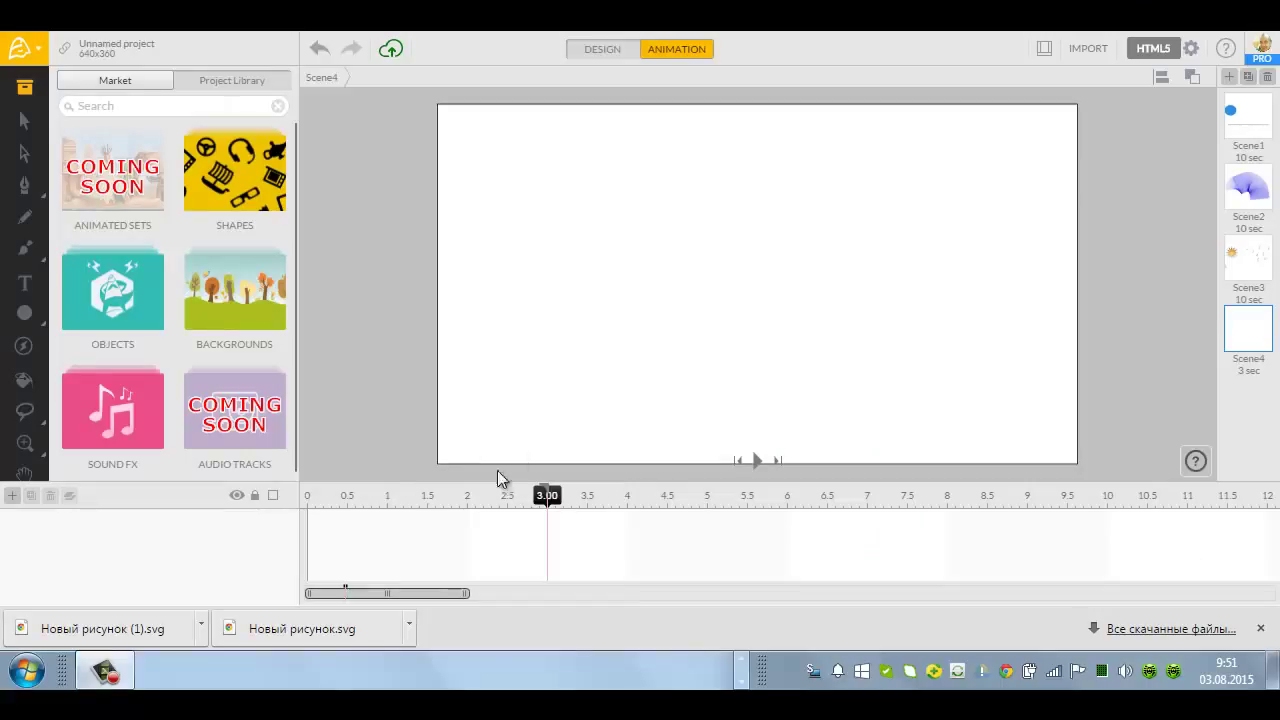
# Return to the start of empty Scene4 and import the drawing file Новый рисунок.svg into it
pyautogui.click(736, 462)
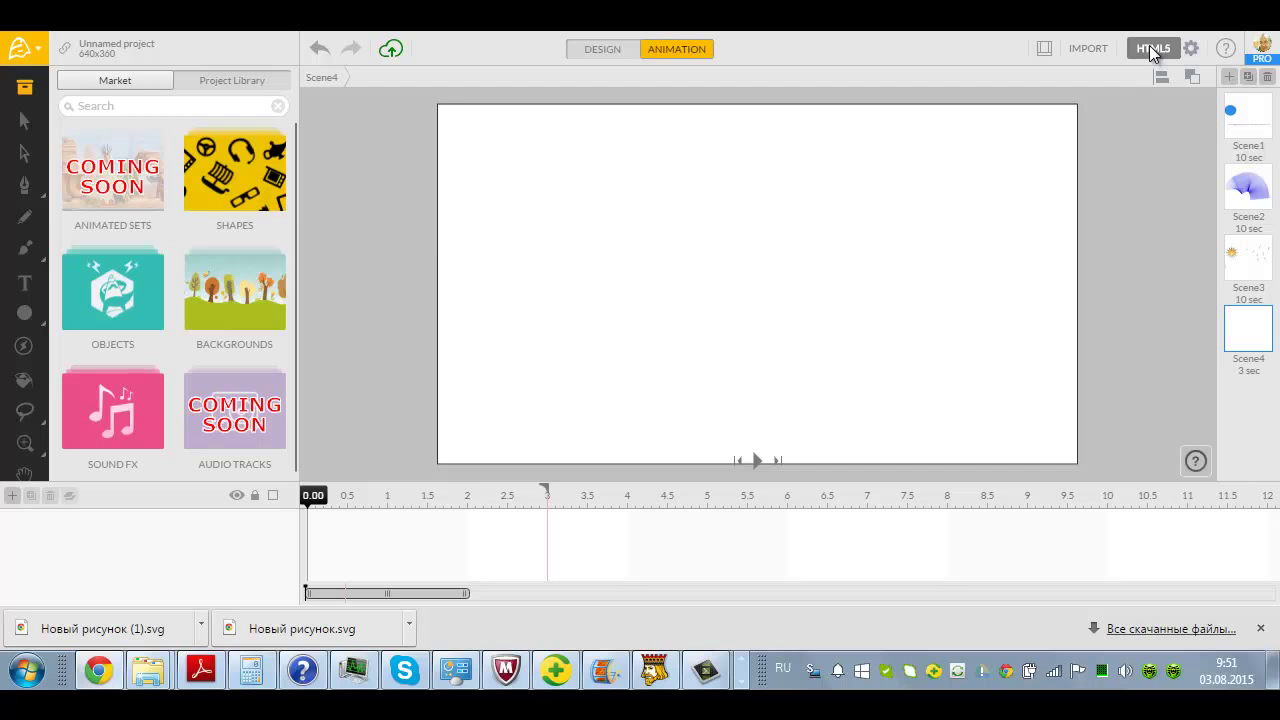
pyautogui.click(1092, 49)
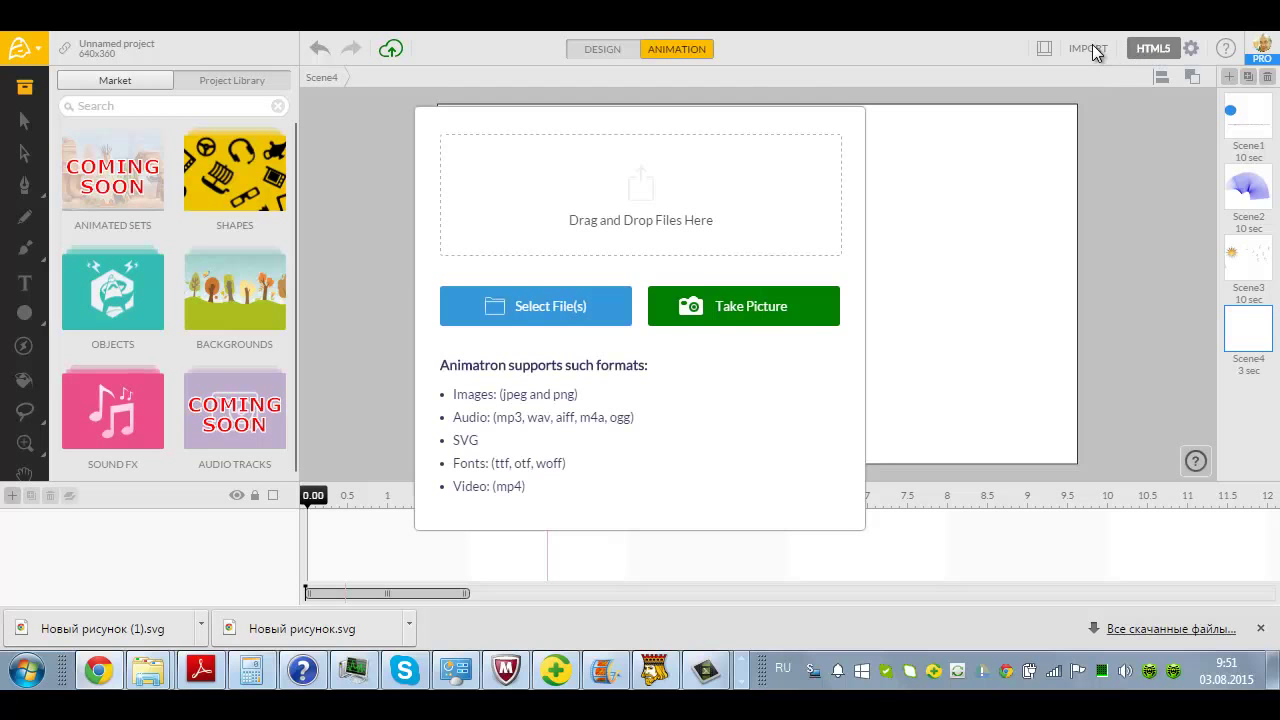
pyautogui.click(558, 308)
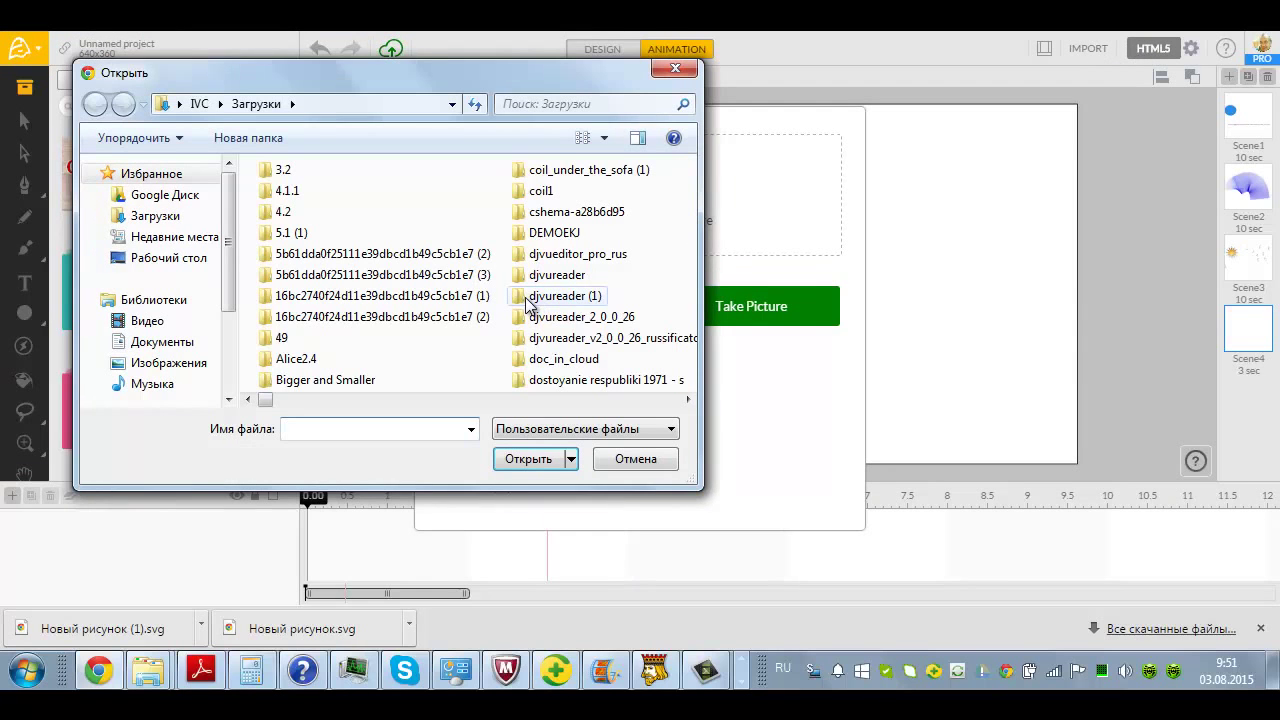
pyautogui.write('НО')
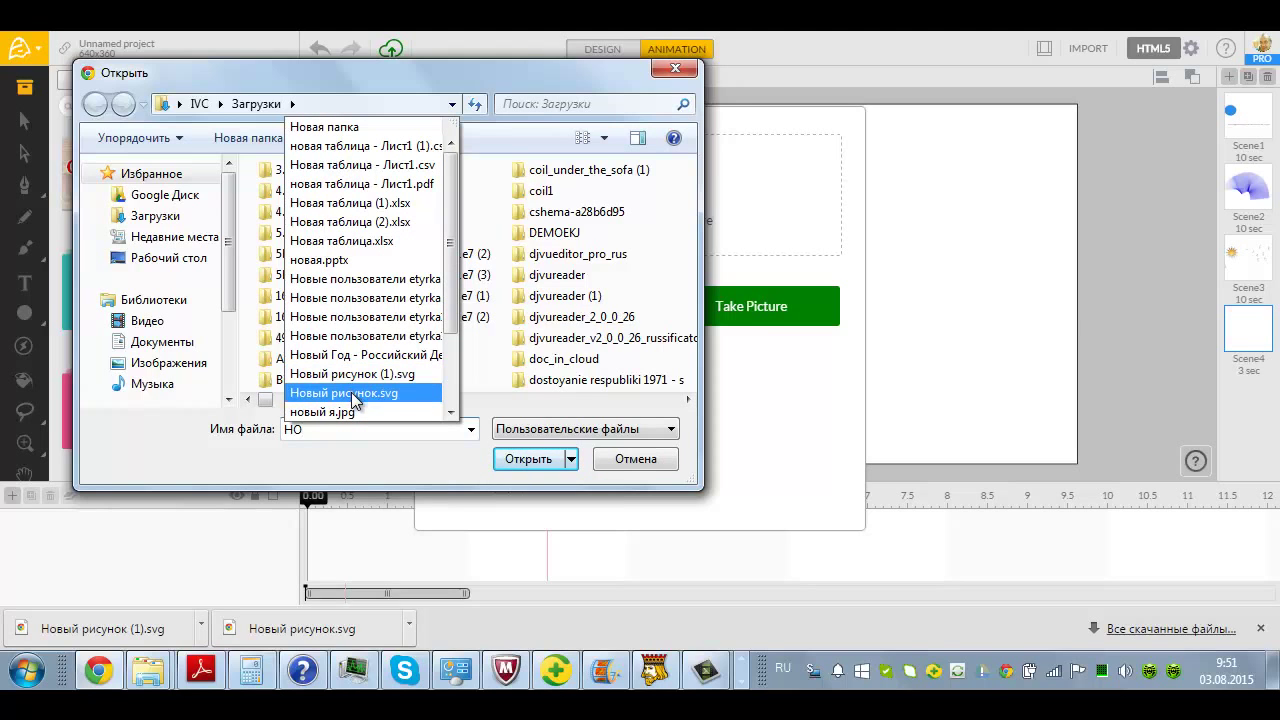
pyautogui.click(351, 392)
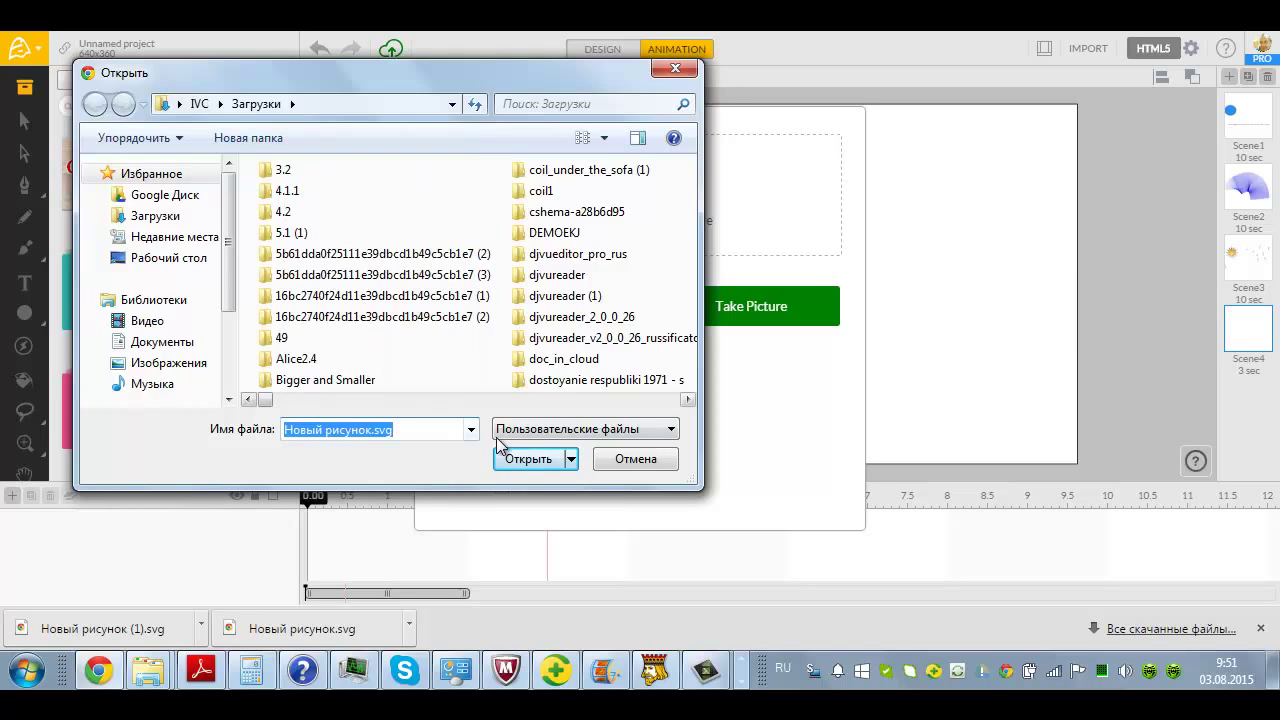
pyautogui.click(528, 459)
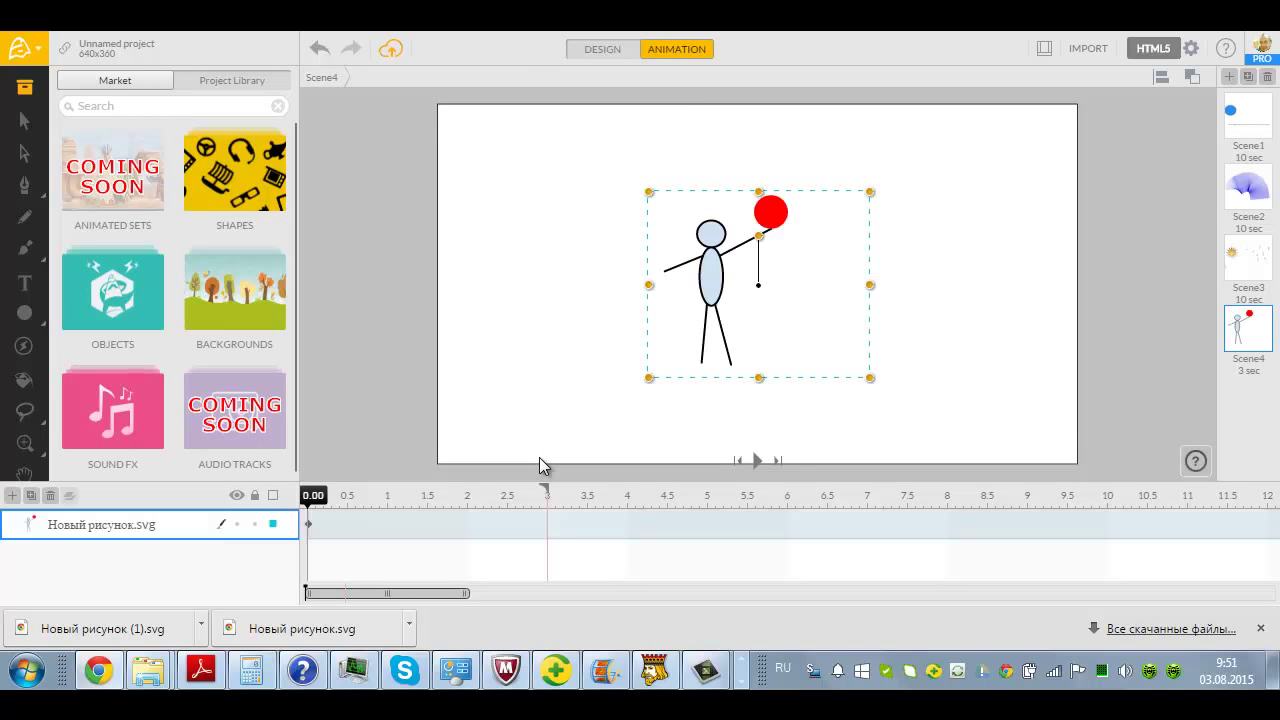
# Inside the imported drawing, move the raised arm's pivot to the shoulder and rotate the arm down about 99° at 0.10 s
pyautogui.doubleClick(716, 312)
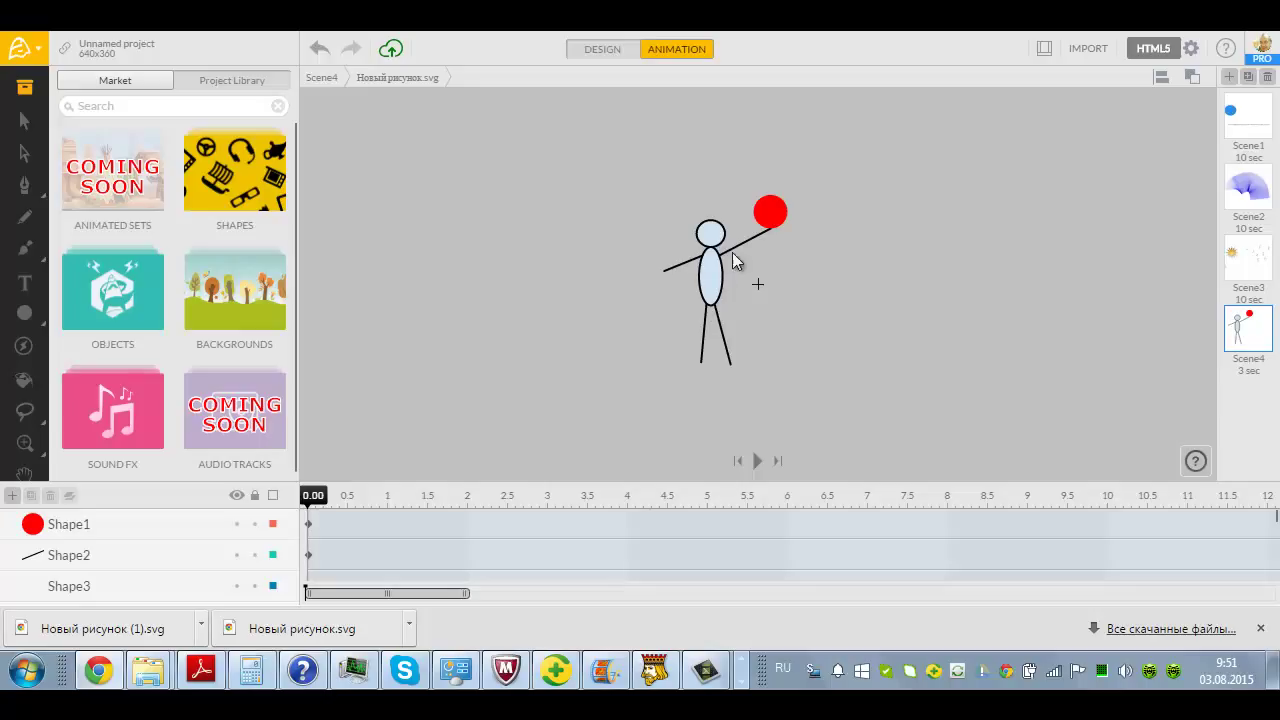
pyautogui.click(738, 246)
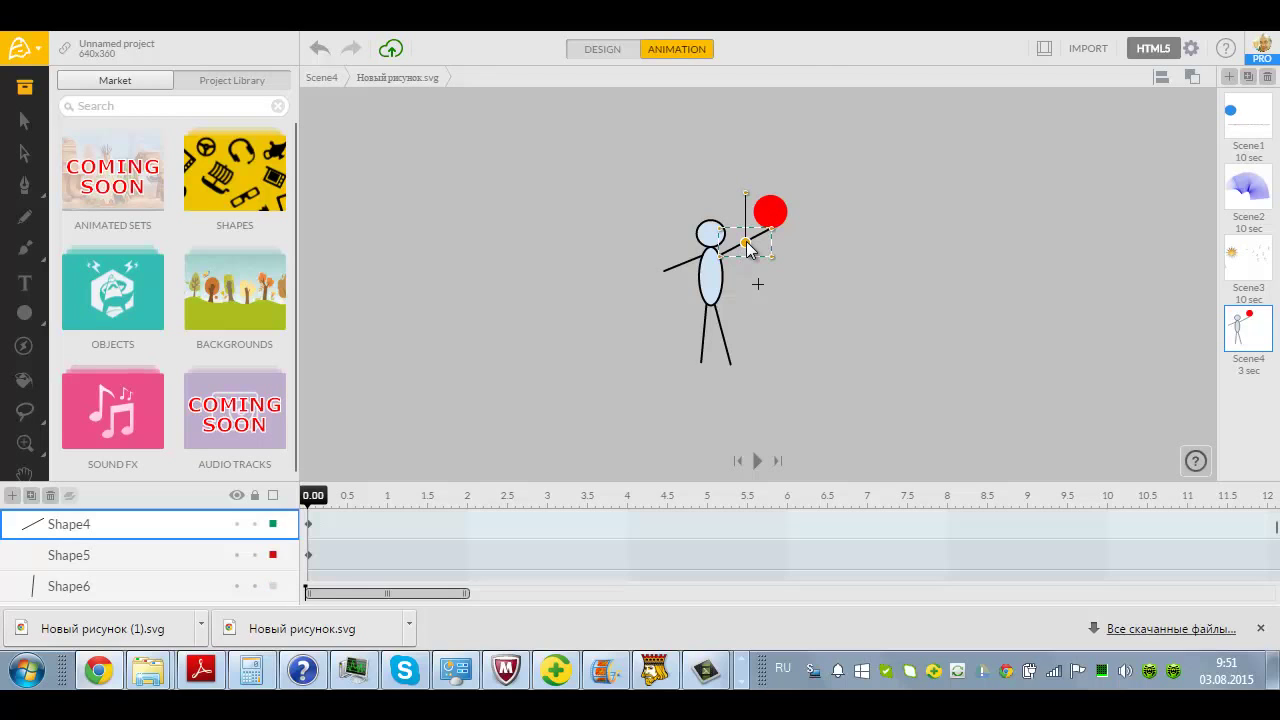
pyautogui.moveTo(745, 246); pyautogui.dragTo(716, 254)
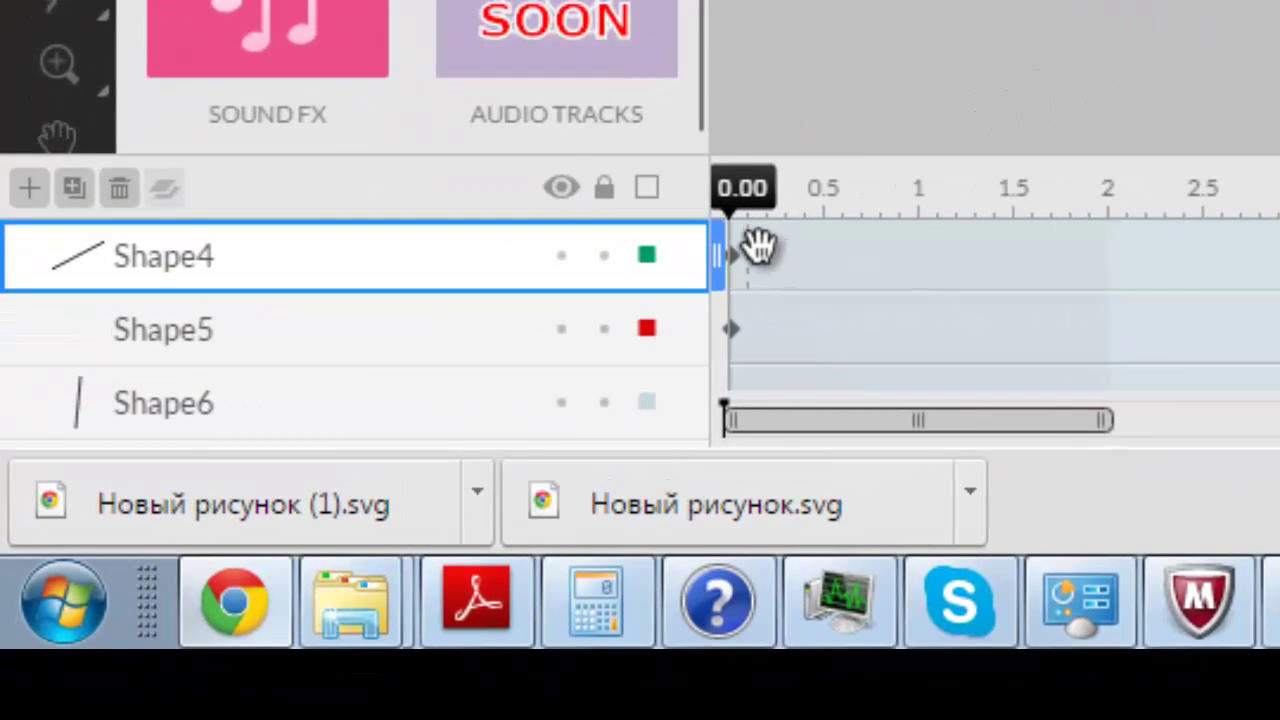
pyautogui.click(762, 238)
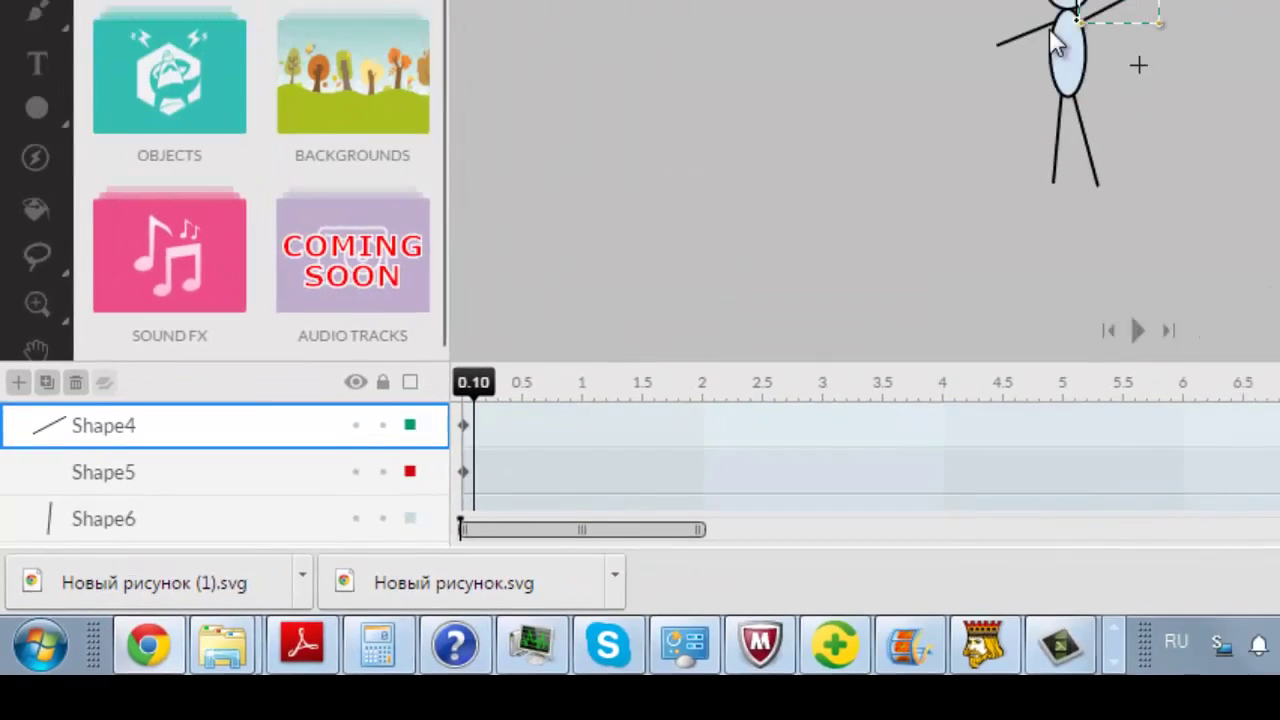
pyautogui.moveTo(716, 206)
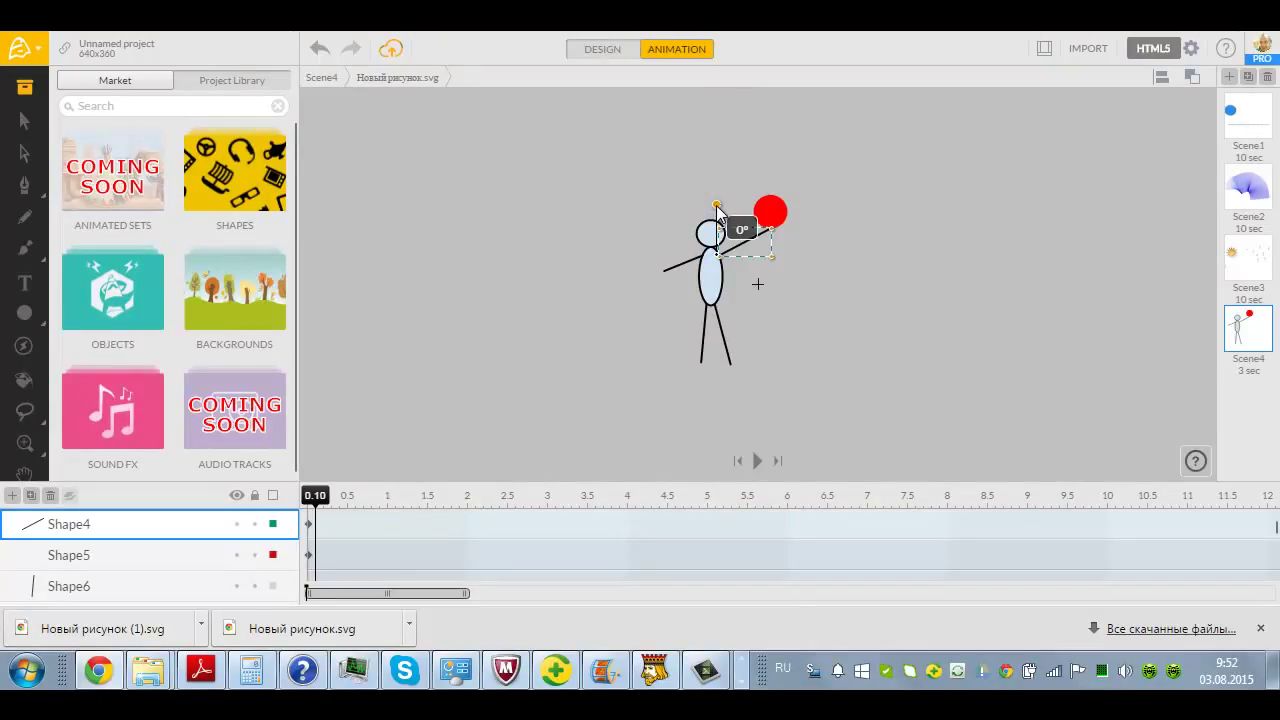
pyautogui.moveTo(716, 206); pyautogui.dragTo(772, 231)
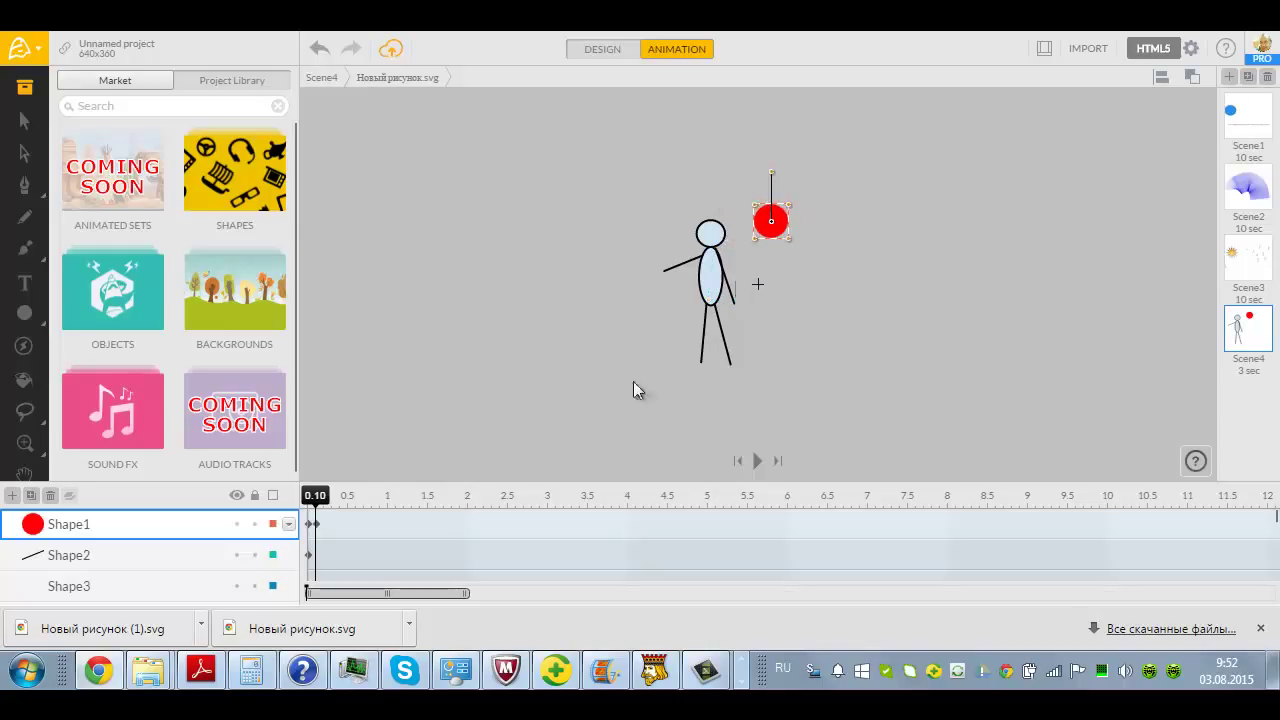
# Animate the red ball to drop beside the figure's feet at 0.50 s and roll away along the ground at 2.00 s
pyautogui.click(349, 516)
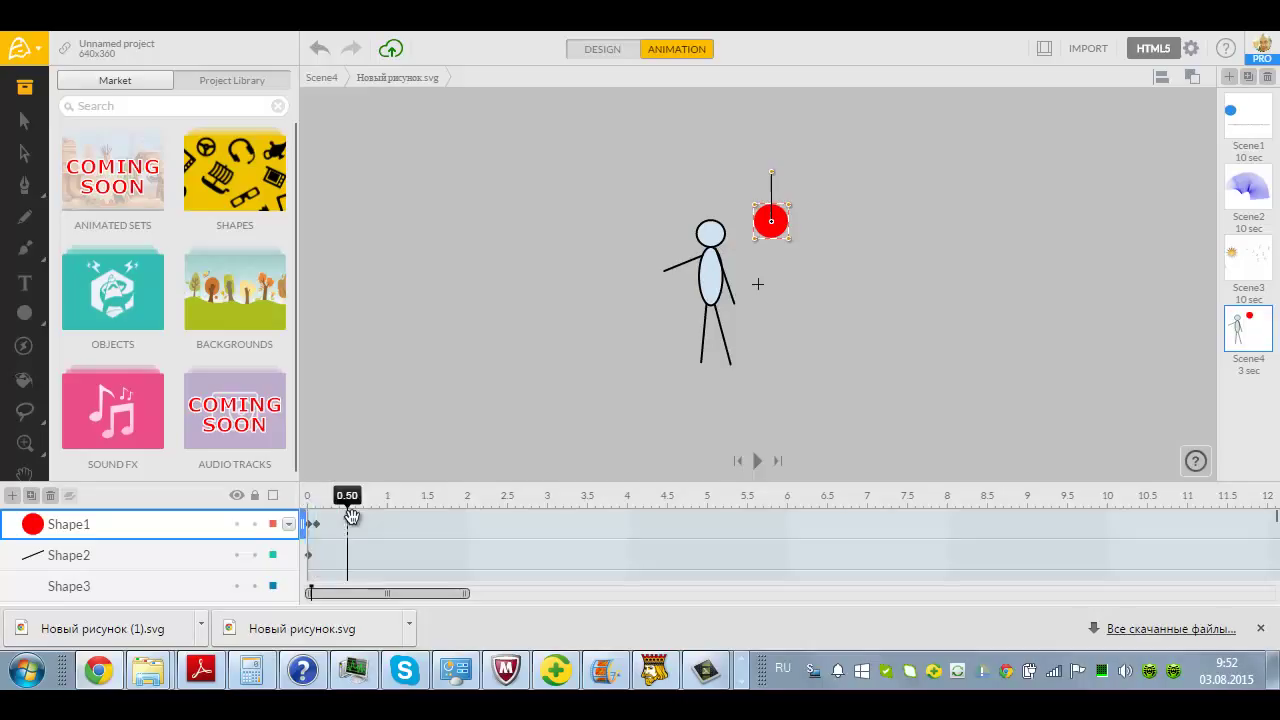
pyautogui.moveTo(772, 235); pyautogui.dragTo(770, 356)
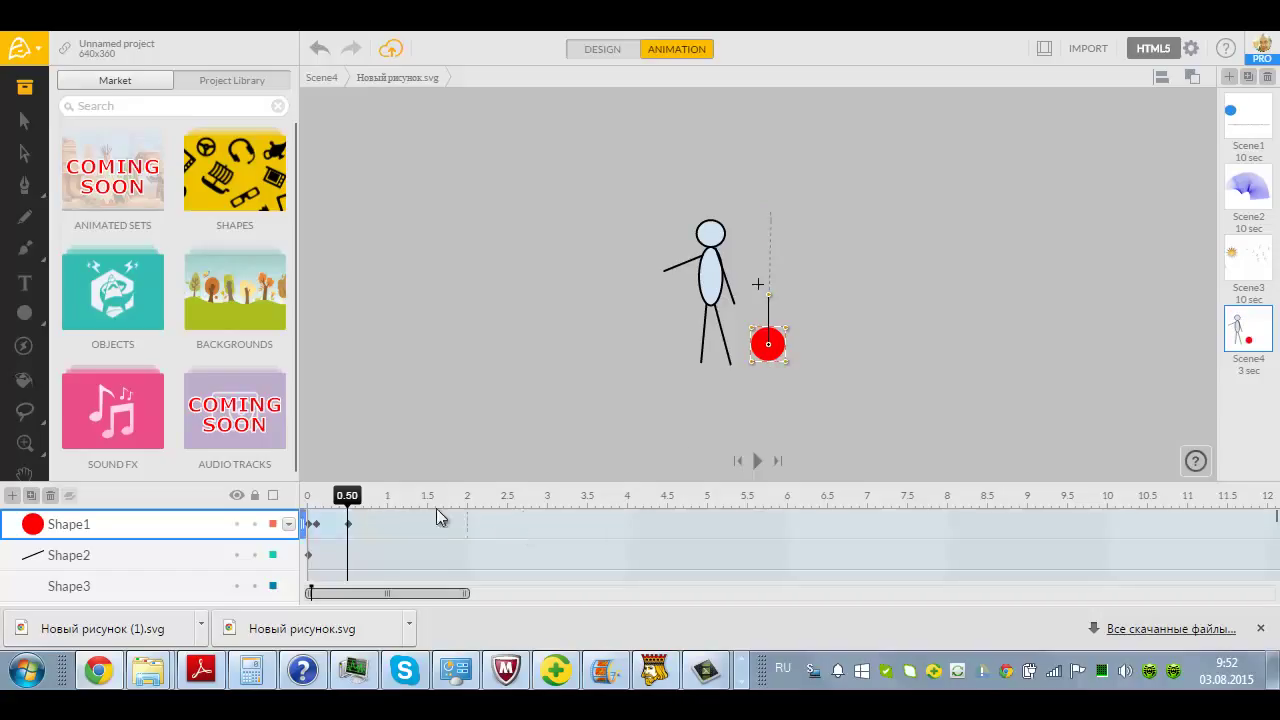
pyautogui.click(467, 508)
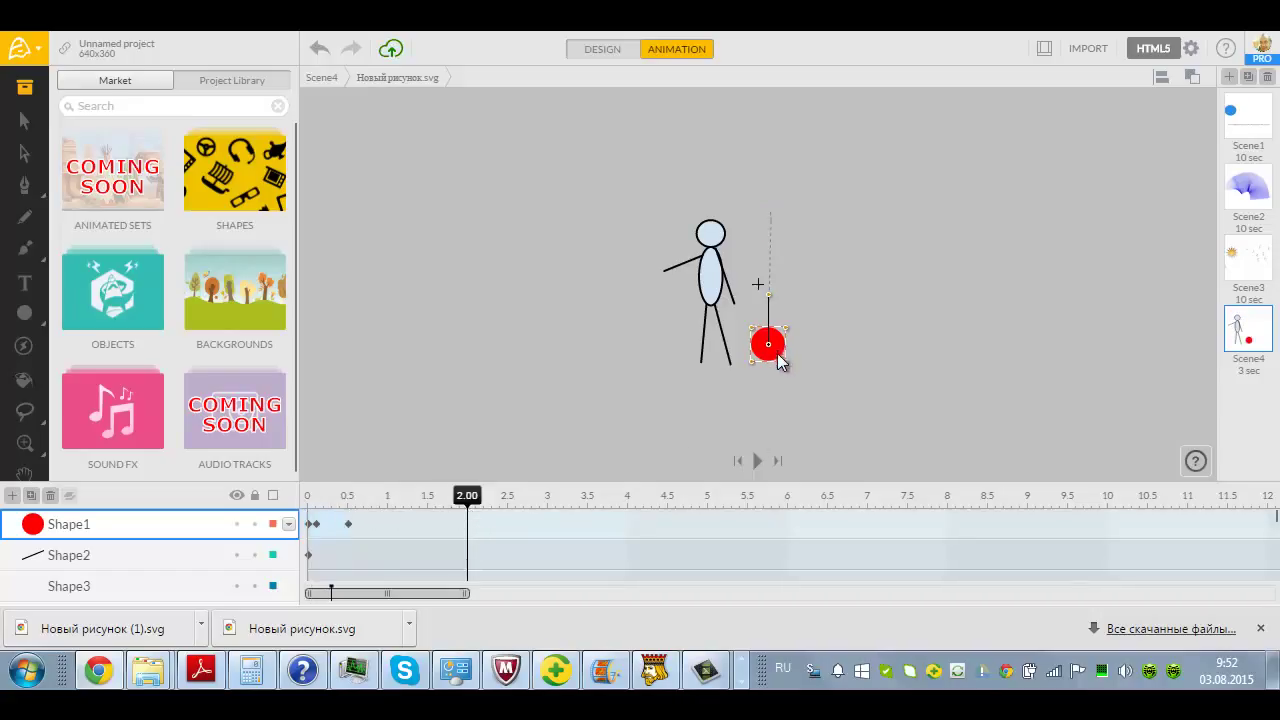
pyautogui.moveTo(782, 355); pyautogui.dragTo(873, 360)
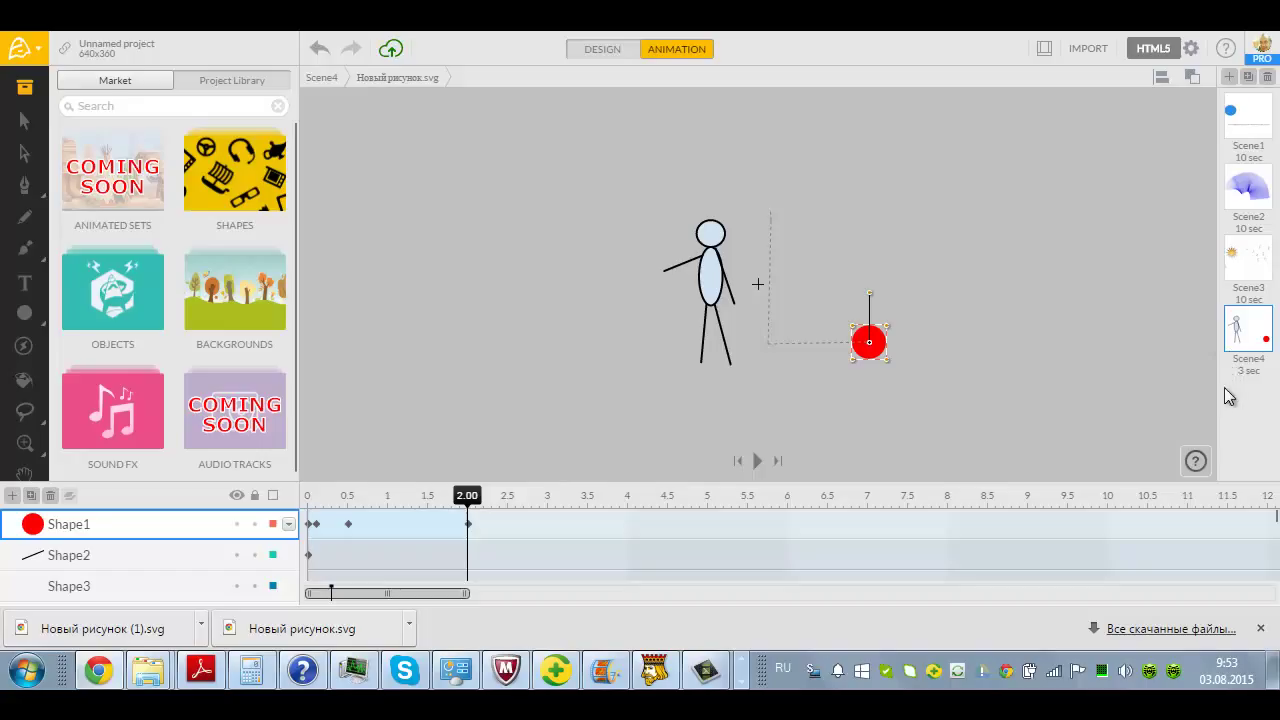
# Reattach the raised arm to the figure's shoulder at 0.00 s and check the motion at 0.10, 0.50 and 2.00 s
pyautogui.click(1246, 370)
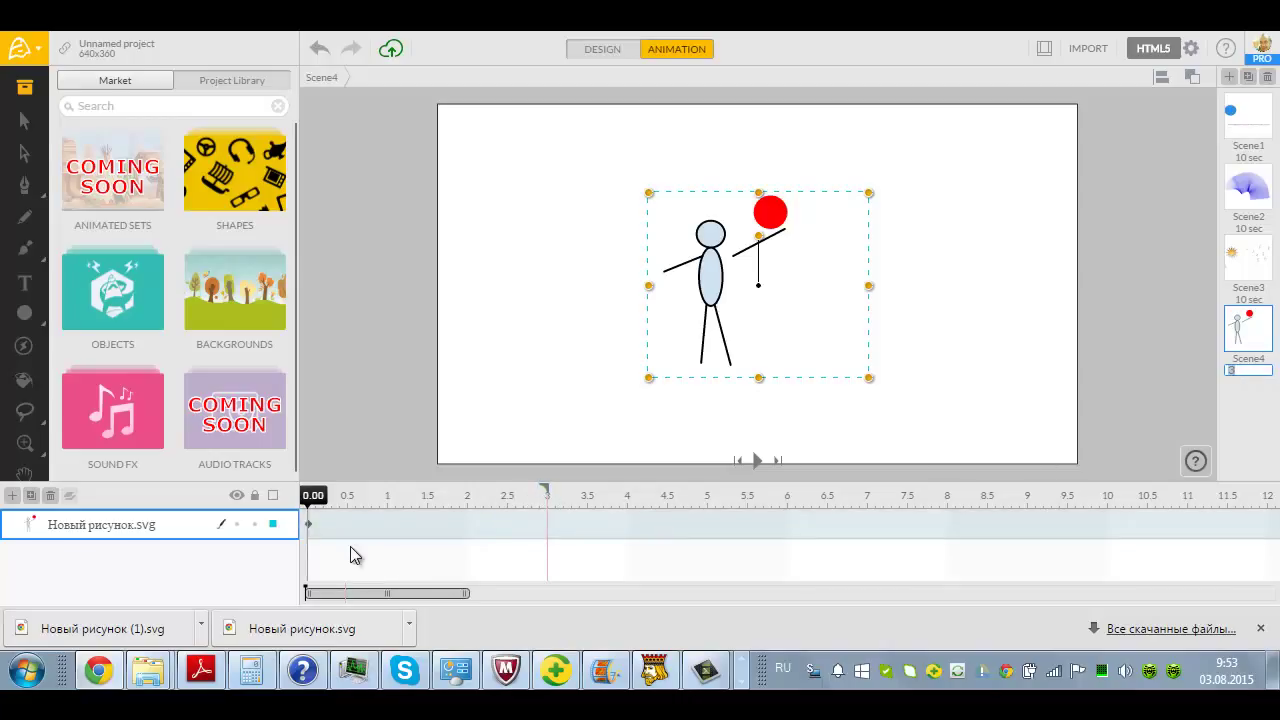
pyautogui.doubleClick(740, 263)
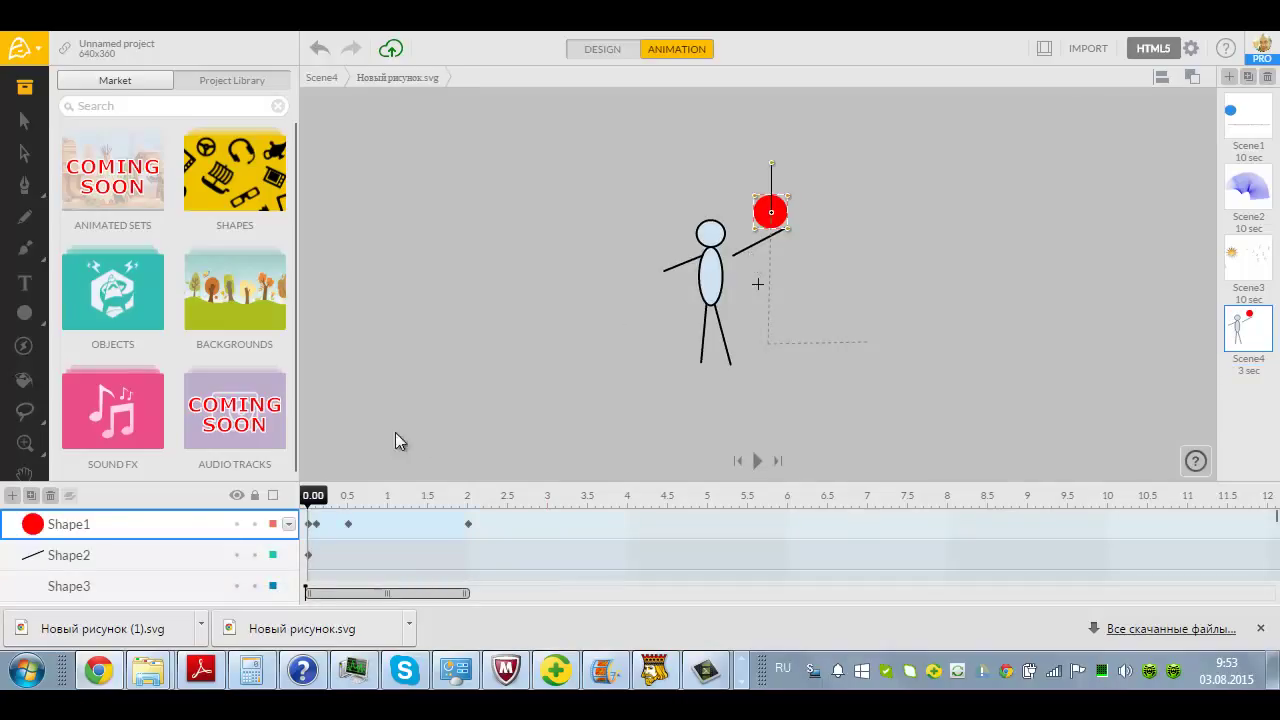
pyautogui.moveTo(738, 258); pyautogui.dragTo(724, 253)
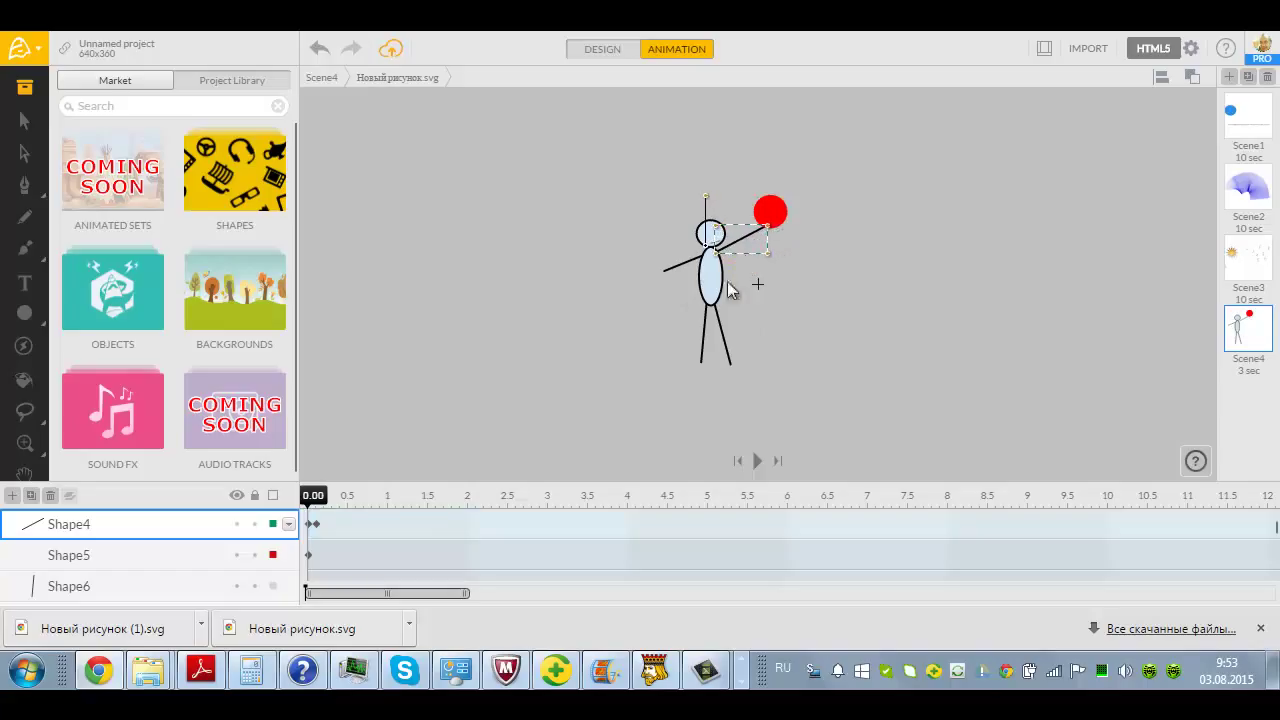
pyautogui.moveTo(314, 508); pyautogui.dragTo(316, 508)
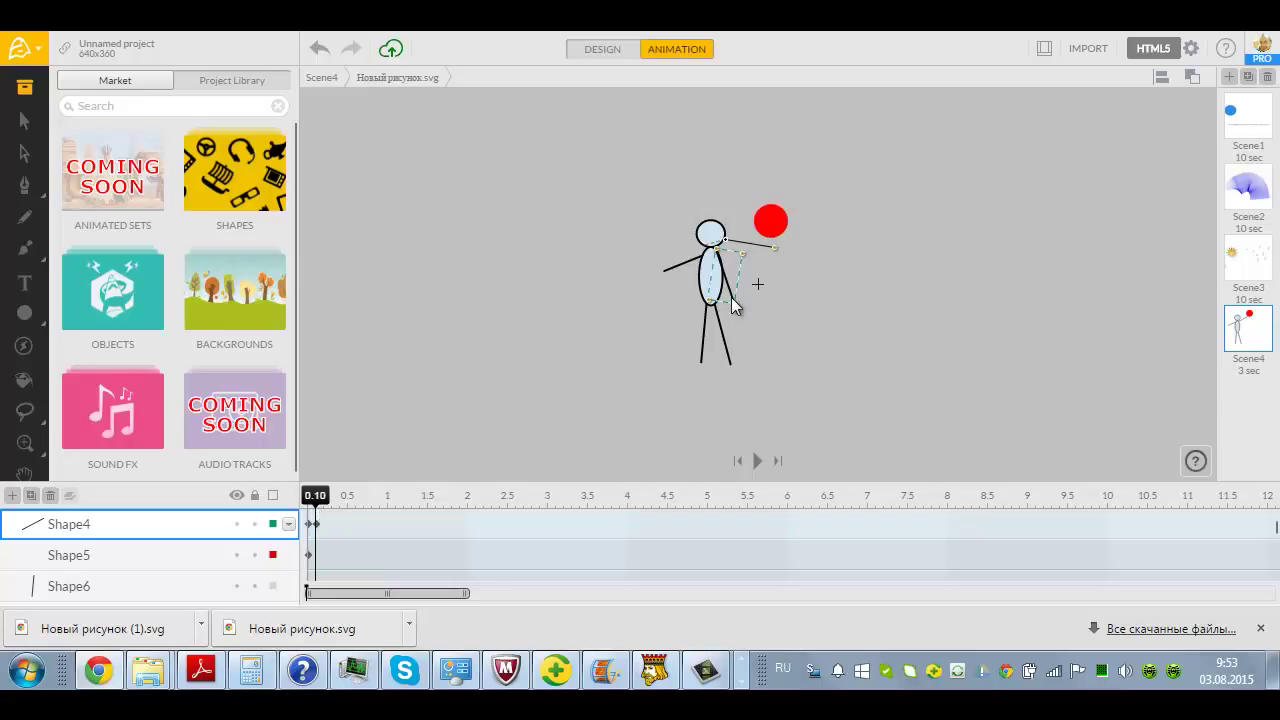
pyautogui.click(350, 513)
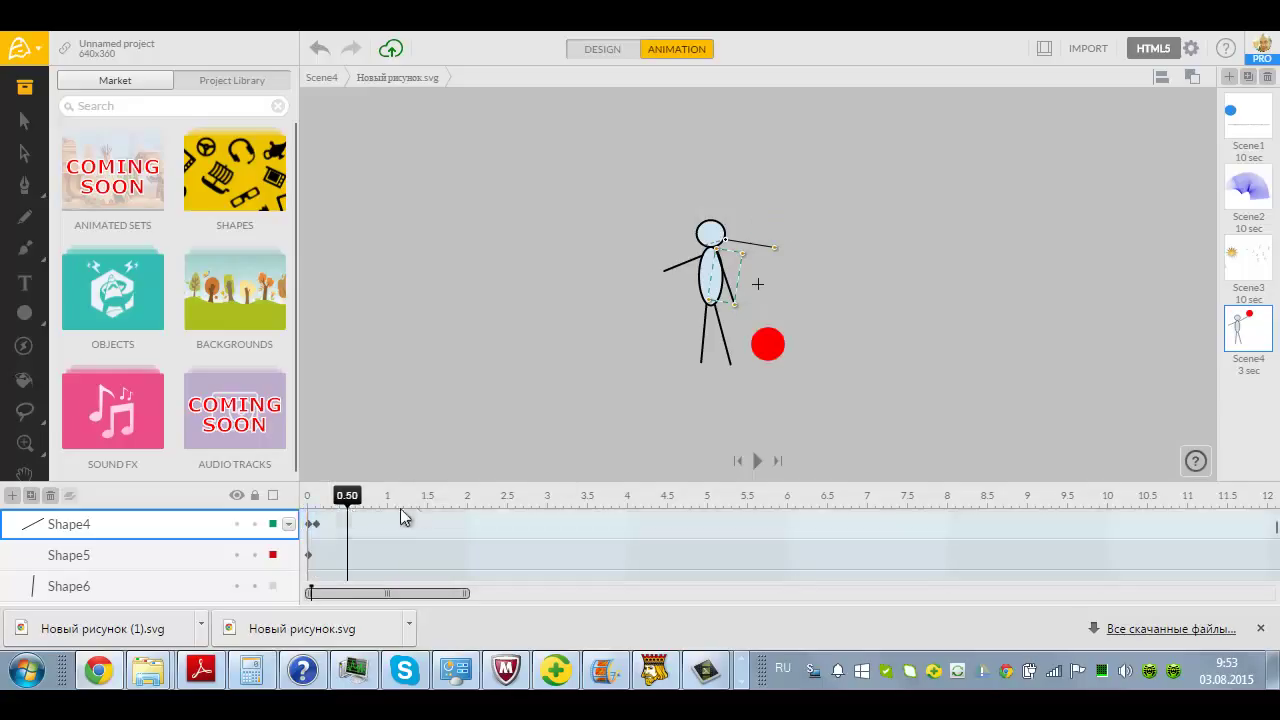
pyautogui.click(466, 508)
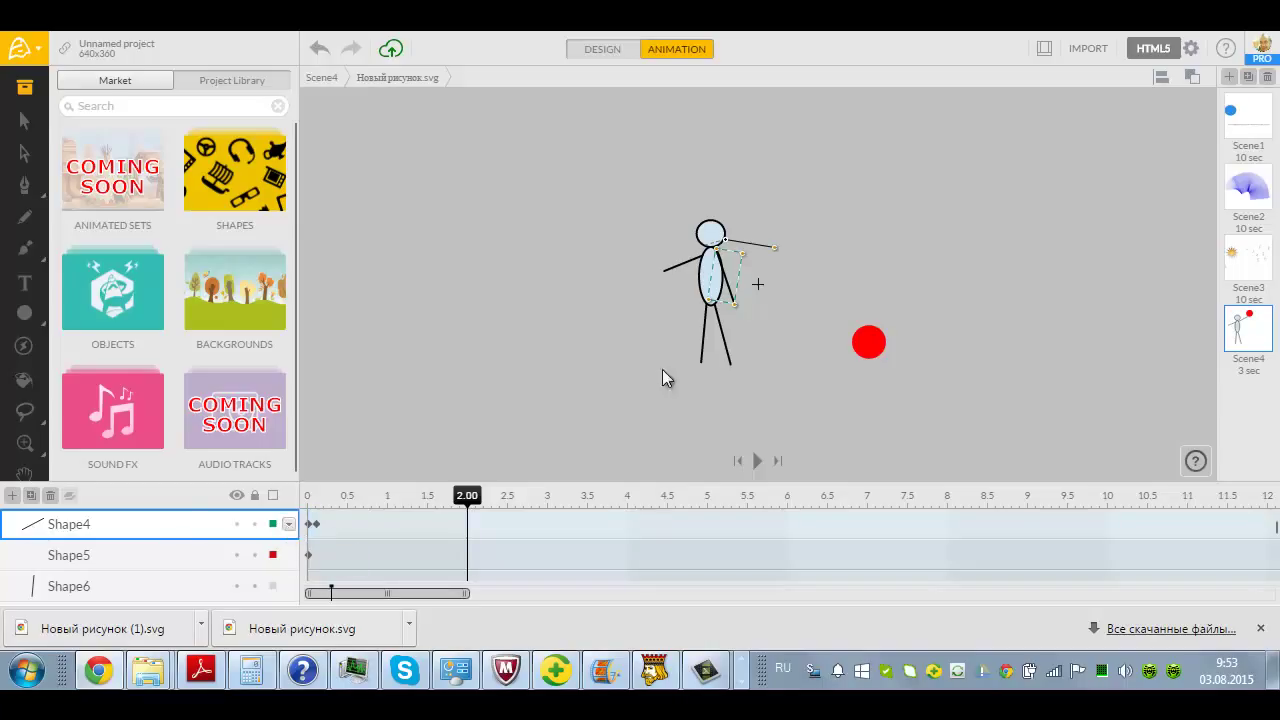
# Examine the arm's Translate and Rotate keyframes, and check Scene4 at 2.00 s
pyautogui.click(706, 350)
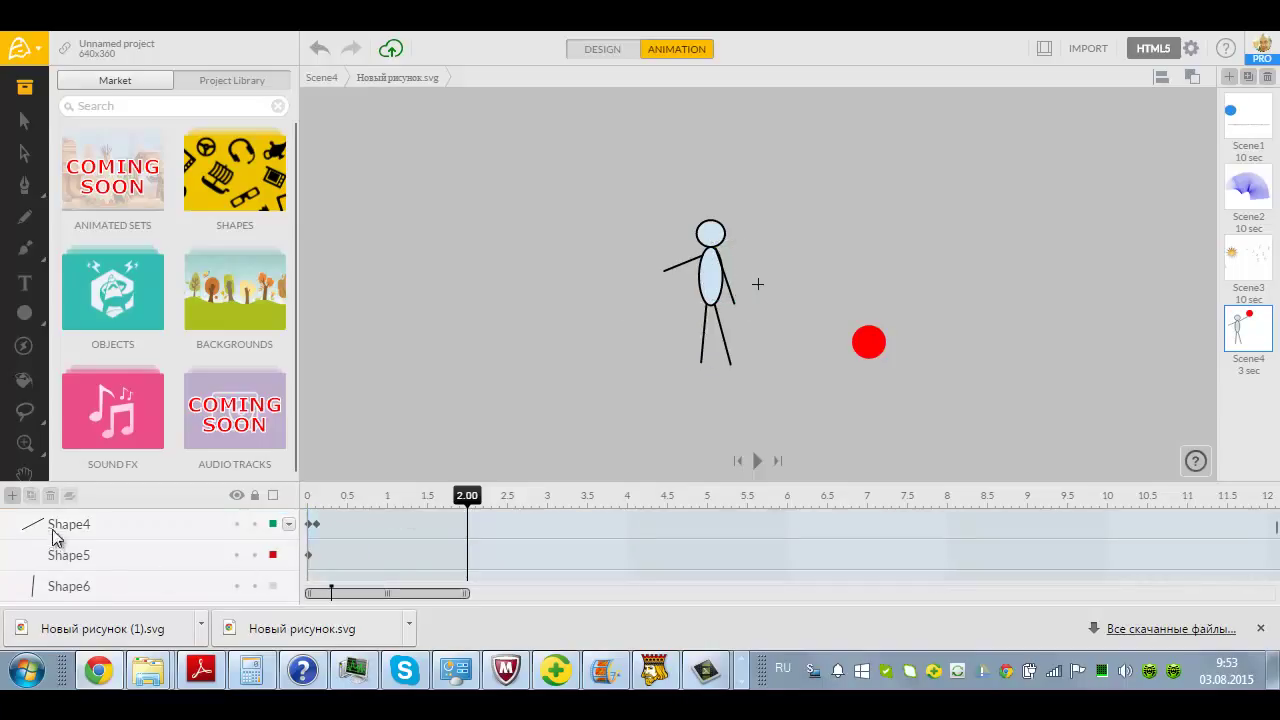
pyautogui.click(287, 525)
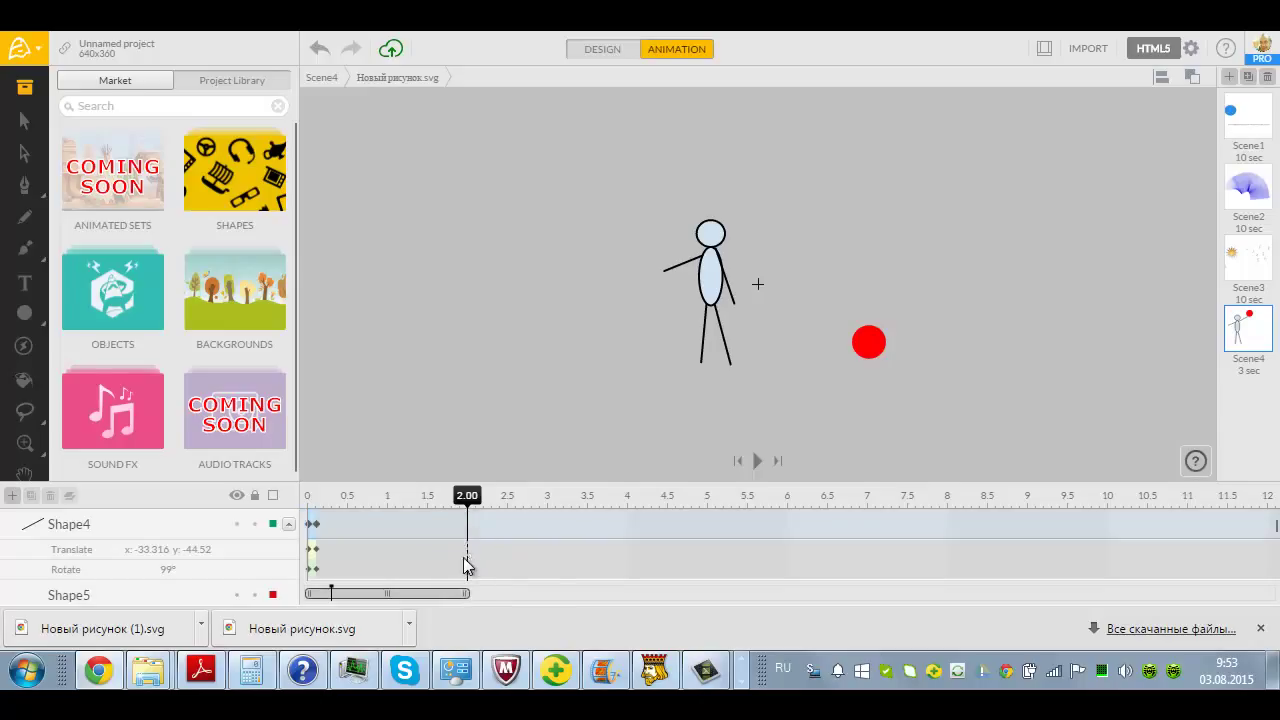
pyautogui.scroll(-3, 474, 598)
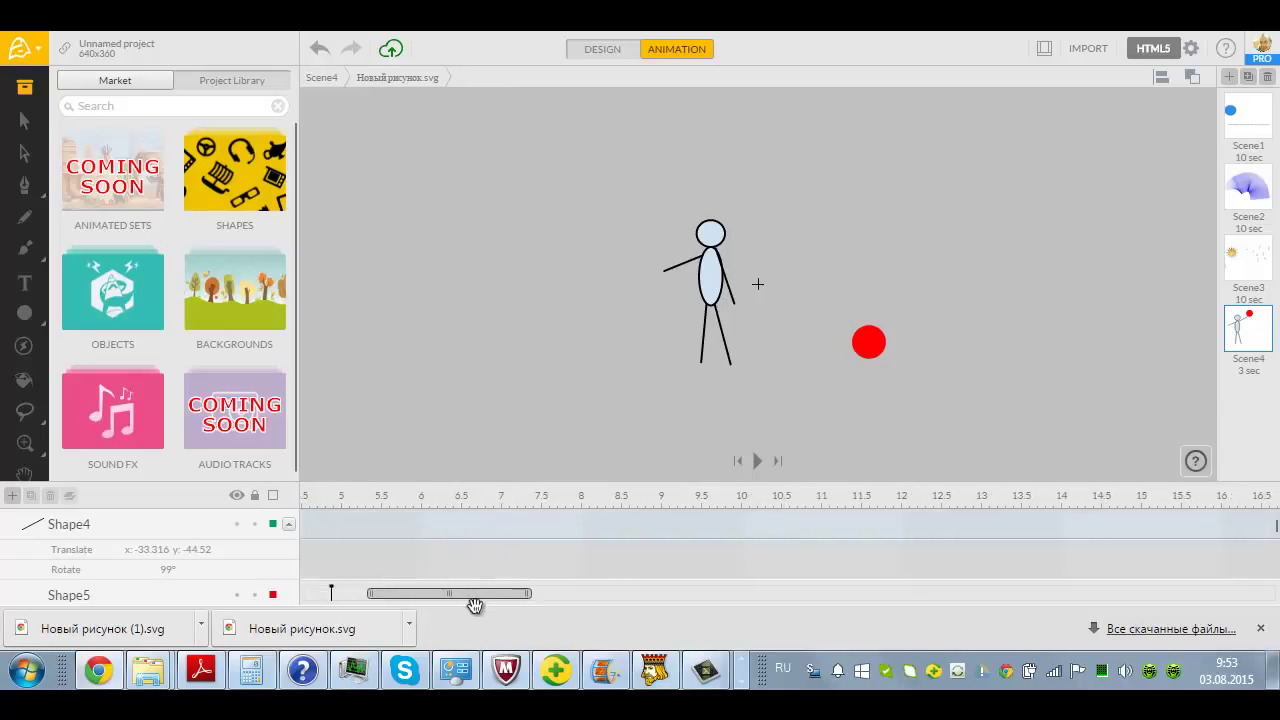
pyautogui.moveTo(529, 594); pyautogui.dragTo(391, 600)
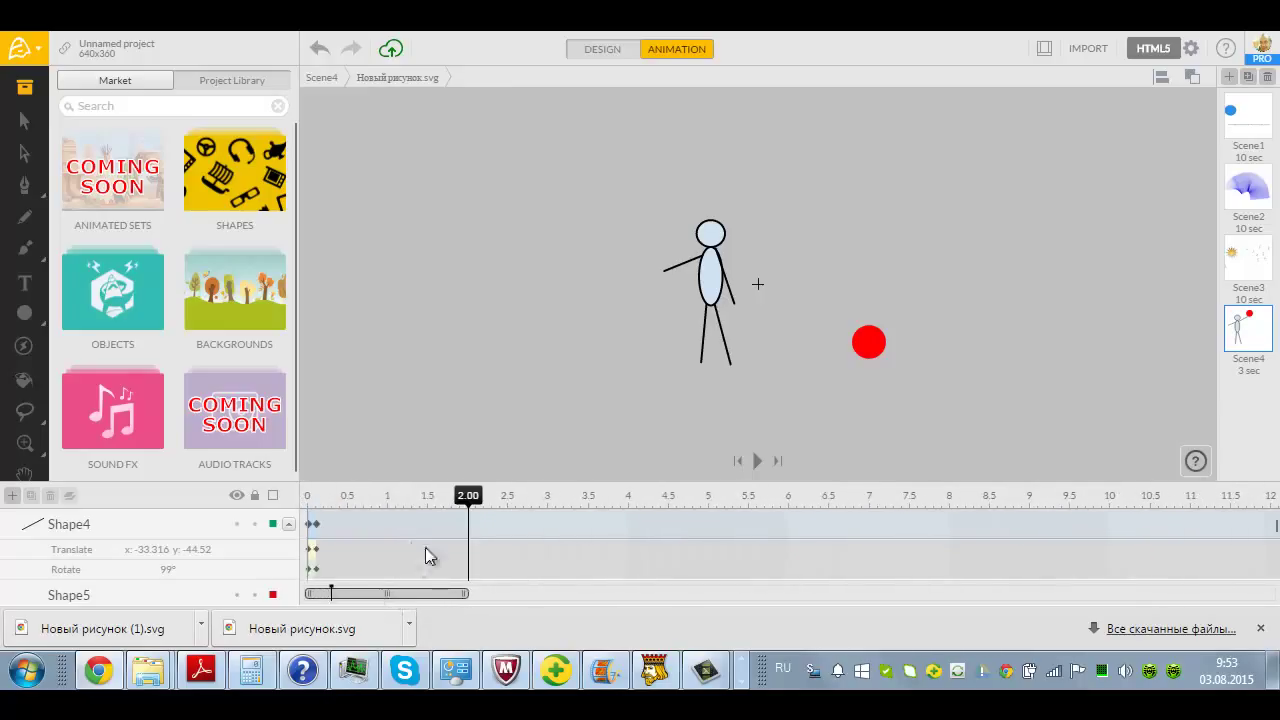
pyautogui.click(323, 78)
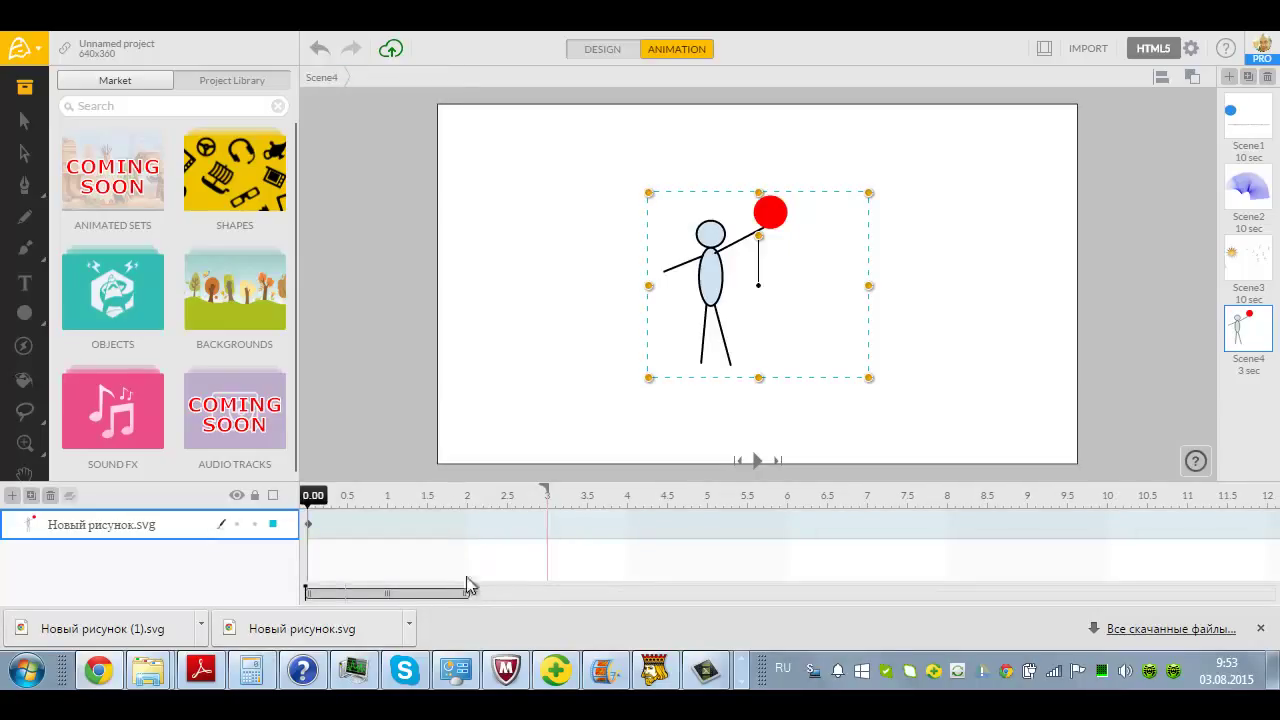
pyautogui.click(475, 531)
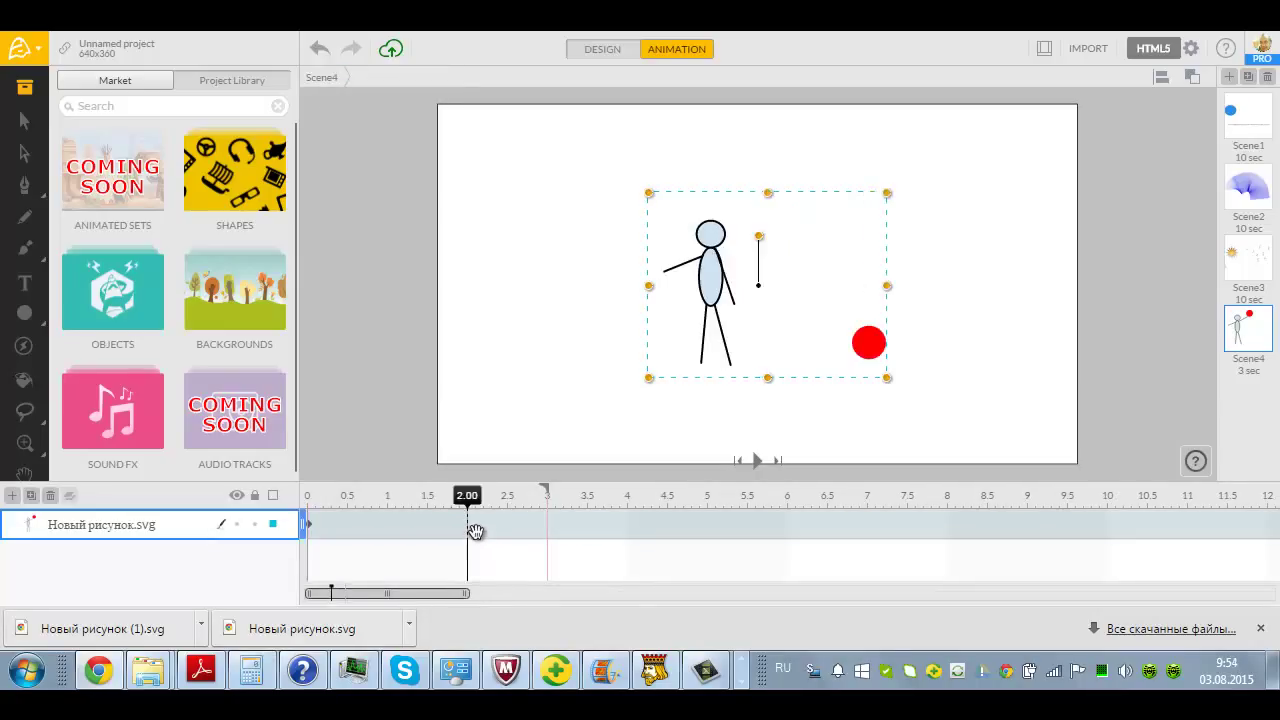
# Reopen the imported drawing, check the red ball at 0.50 and 0.10 s, and expand its Translate keyframes
pyautogui.doubleClick(692, 304)
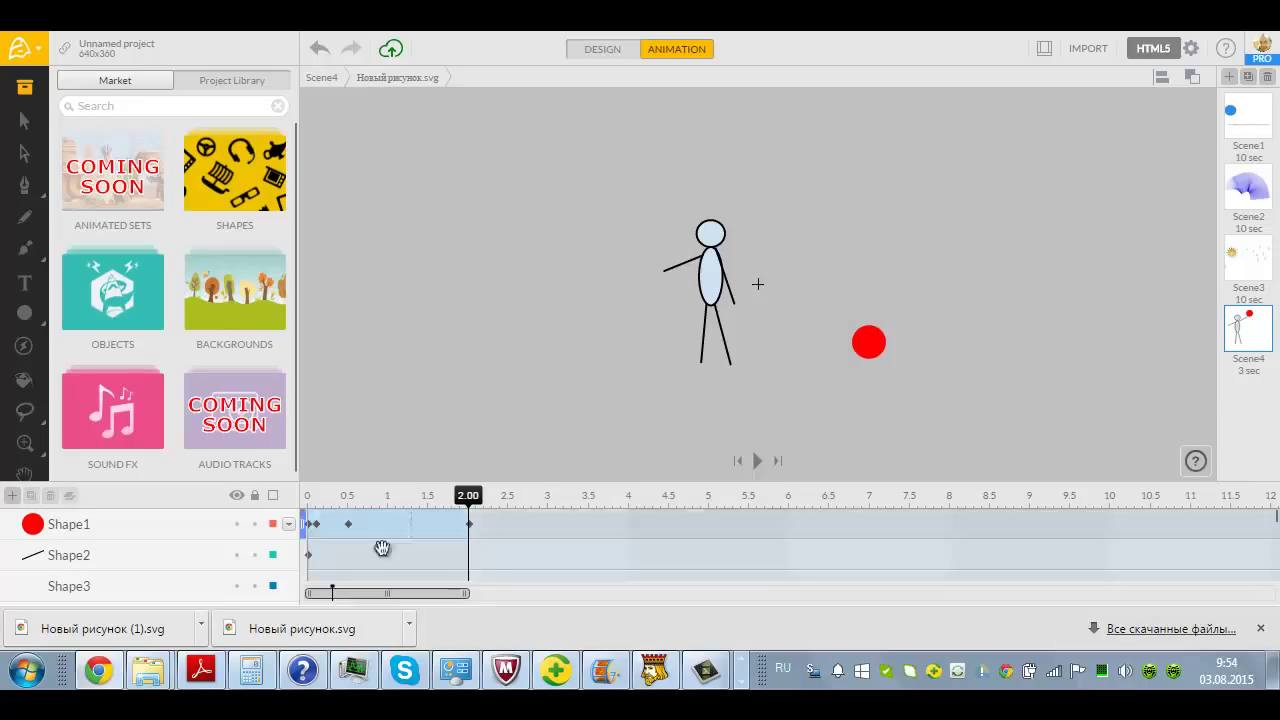
pyautogui.click(350, 520)
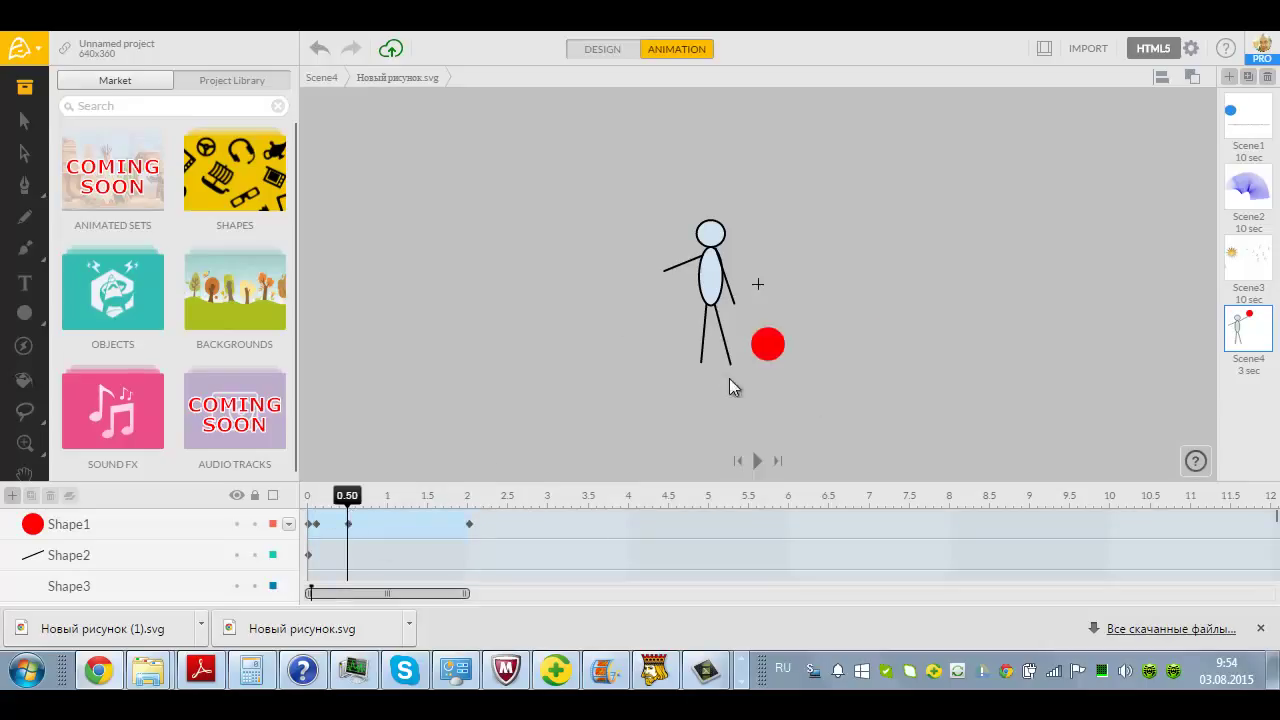
pyautogui.click(316, 522)
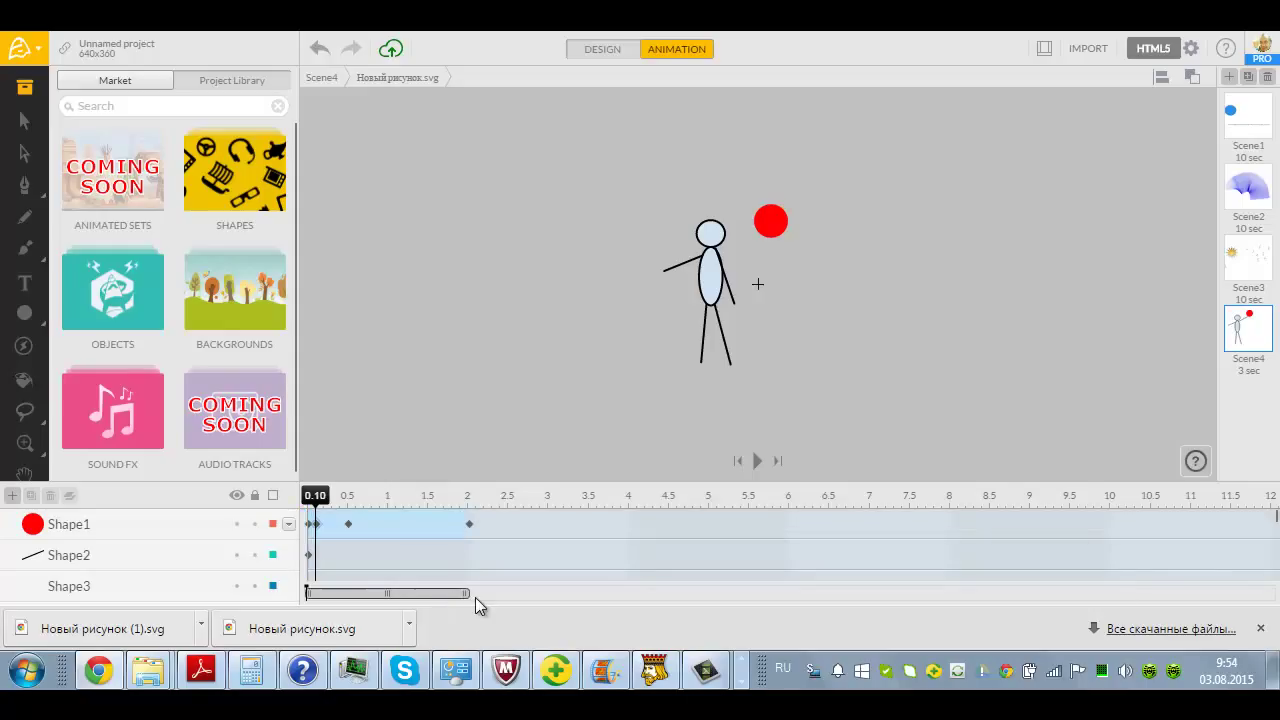
pyautogui.moveTo(467, 594); pyautogui.dragTo(320, 605)
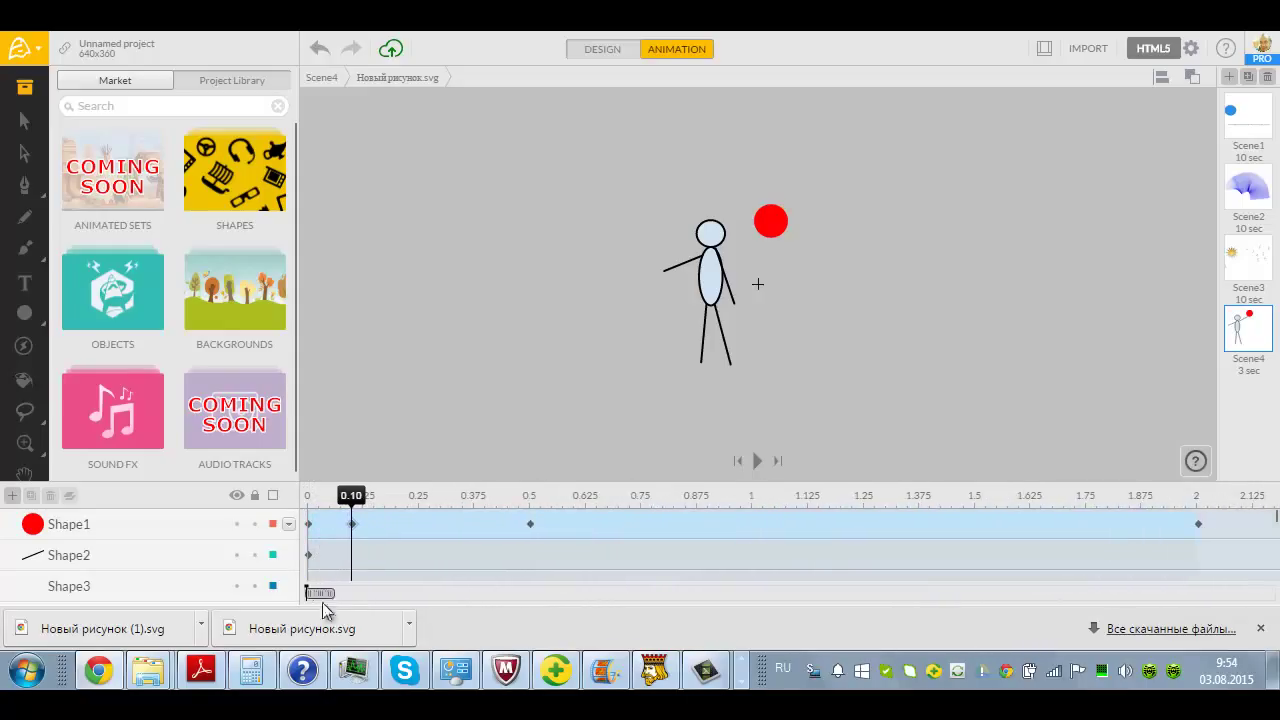
pyautogui.click(288, 529)
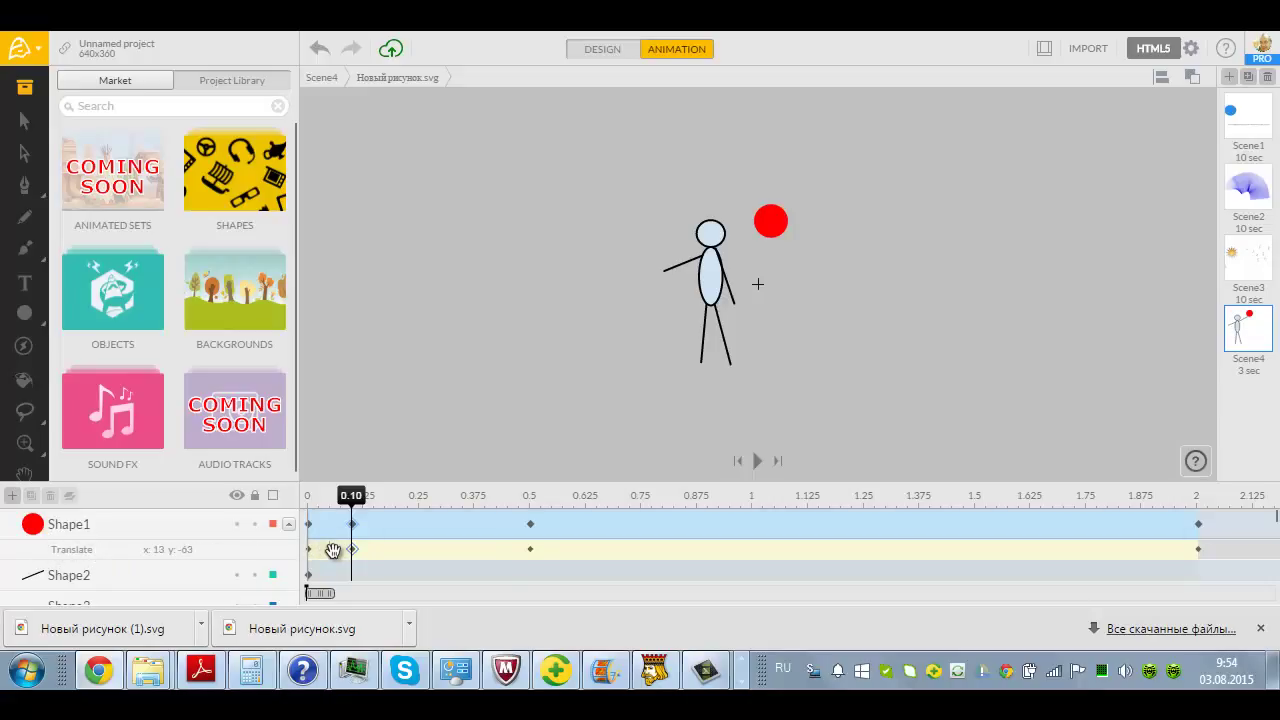
# Apply Quad easing with In to the ball's drop between the 0.10 and 0.50 s Translate keyframes
pyautogui.rightClick(460, 551)
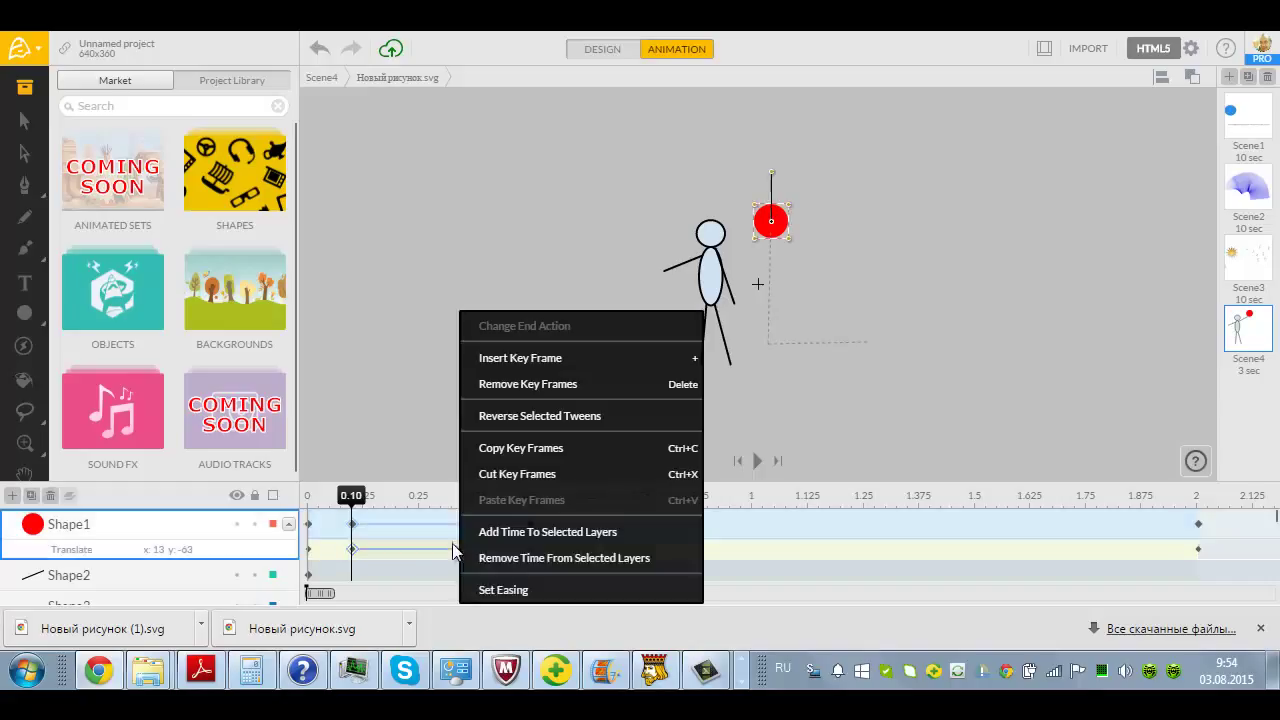
pyautogui.click(531, 591)
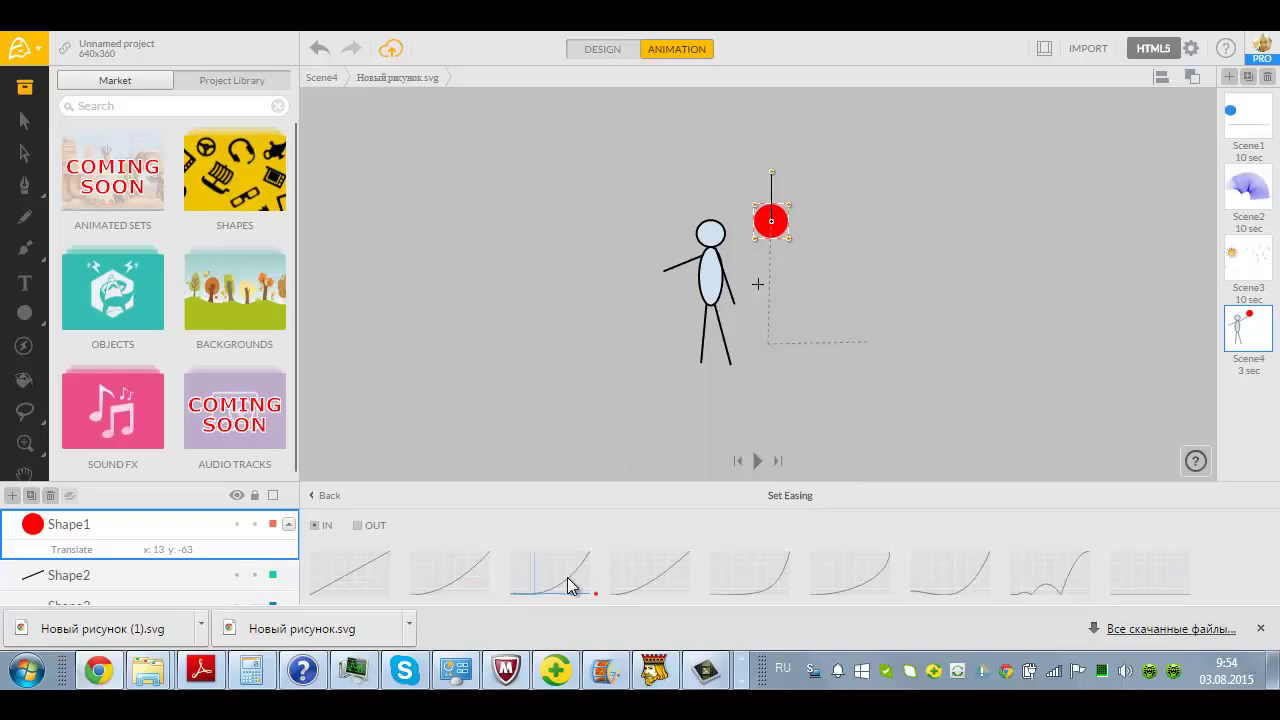
pyautogui.click(1259, 628)
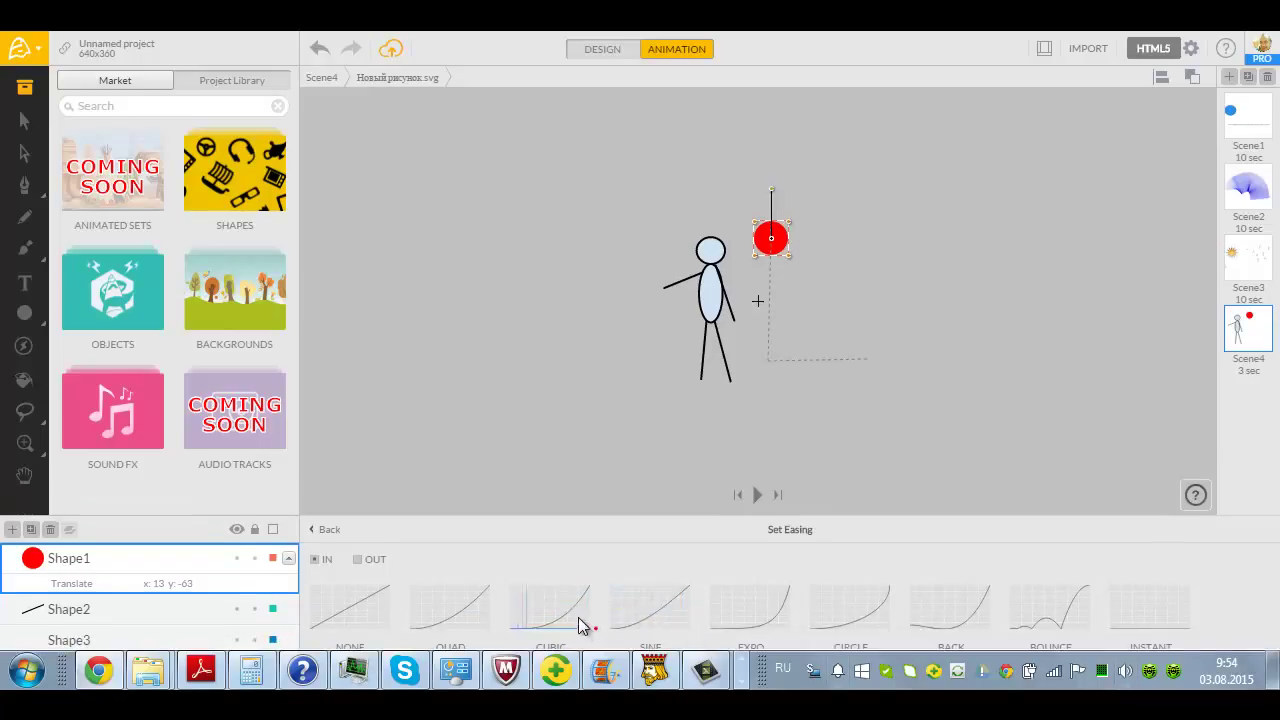
pyautogui.click(455, 619)
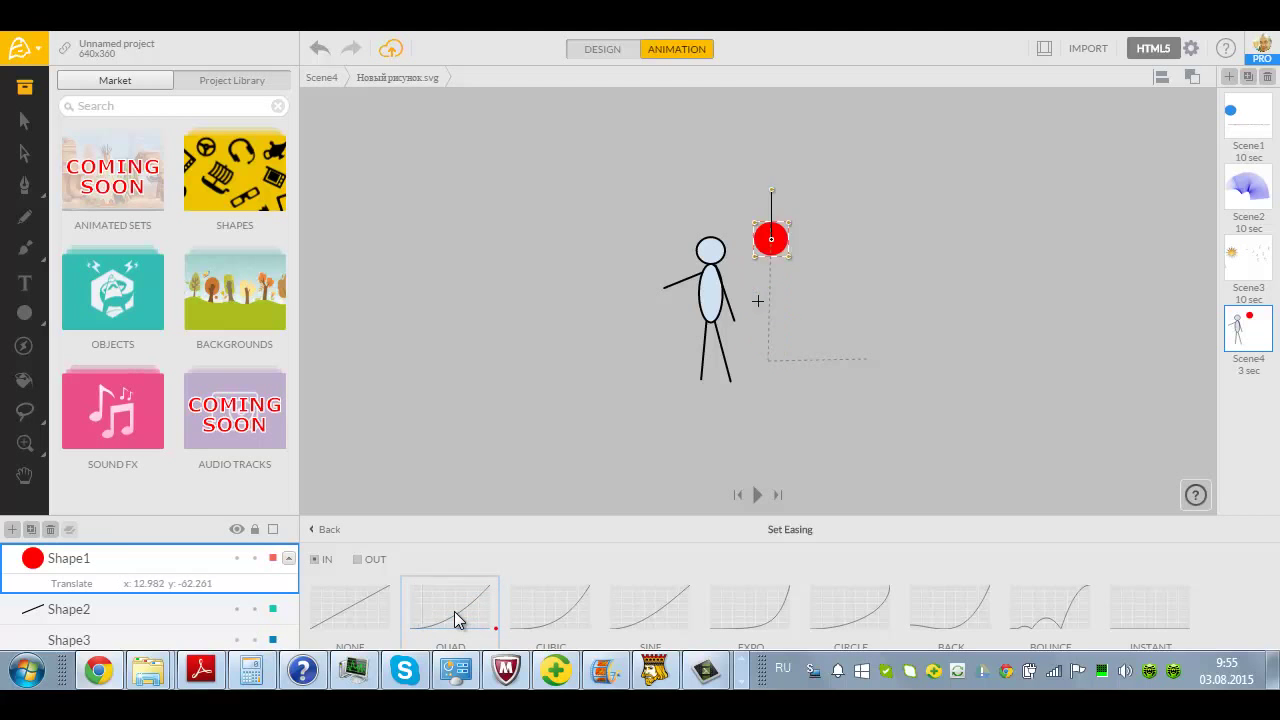
pyautogui.click(327, 530)
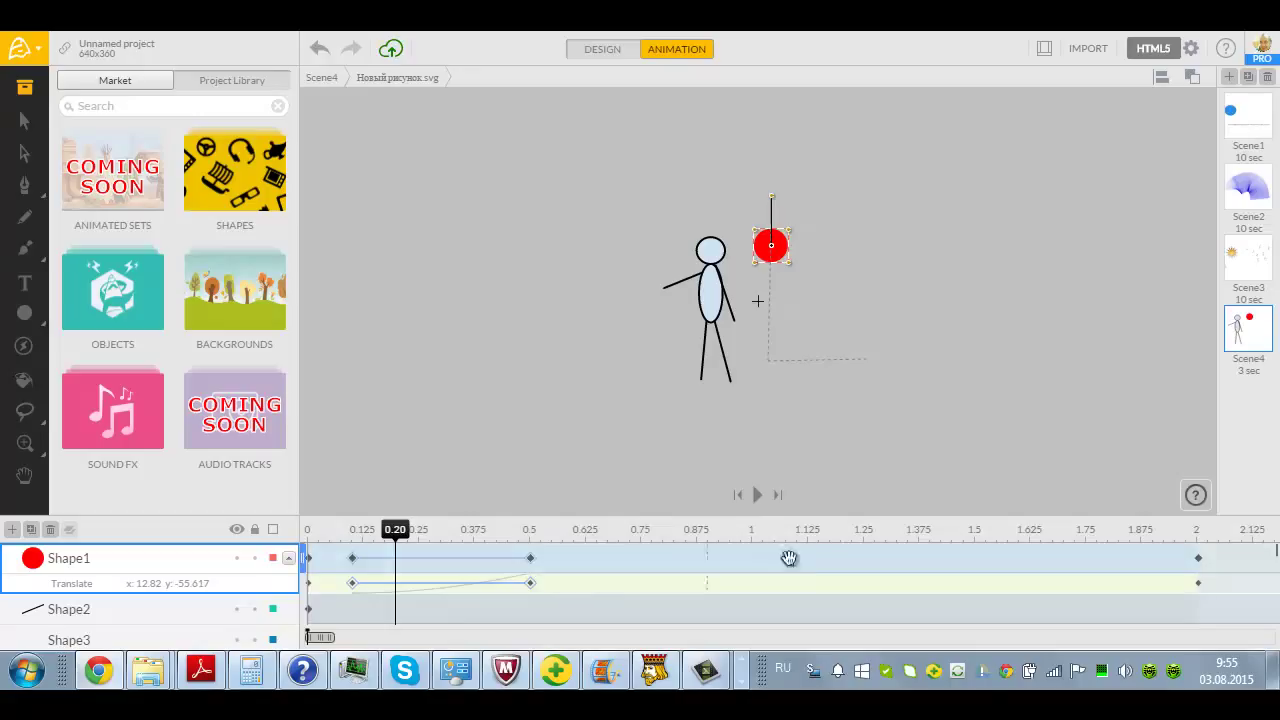
# Apply Quad easing with only Out to the ball's roll between the 0.50 and 2.00 s Translate keyframes
pyautogui.click(705, 585)
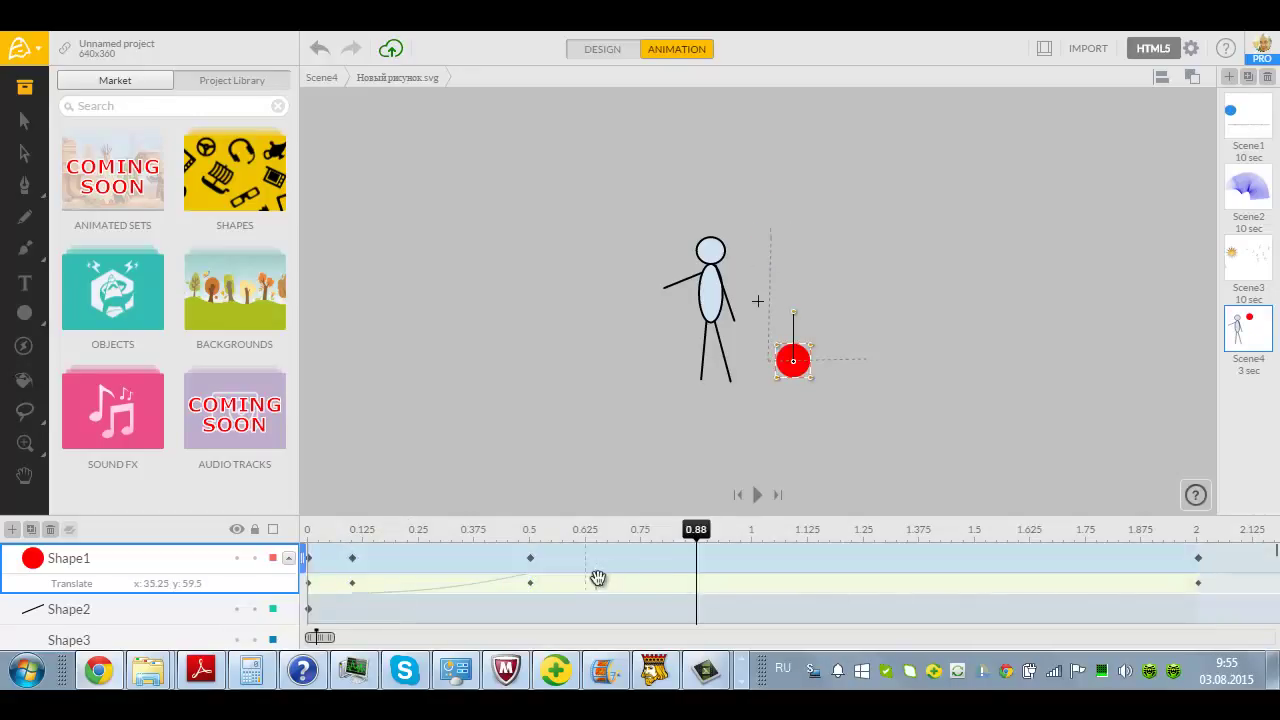
pyautogui.rightClick(716, 582)
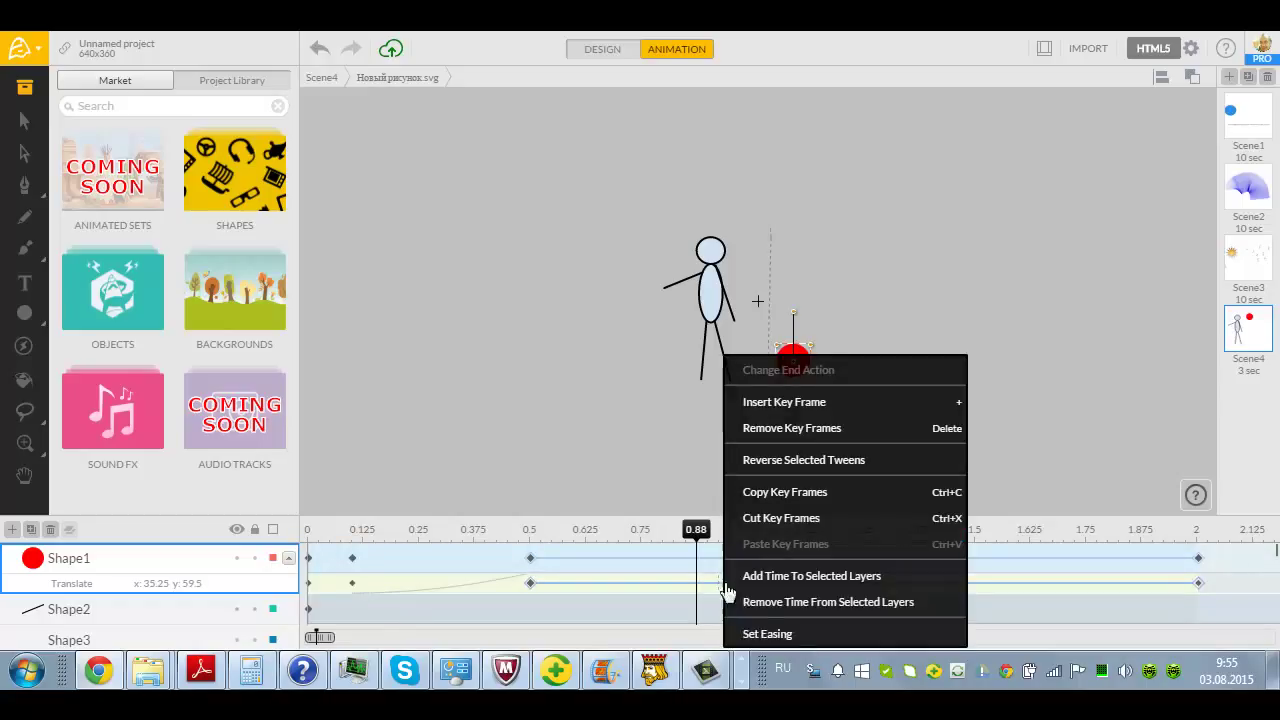
pyautogui.click(797, 636)
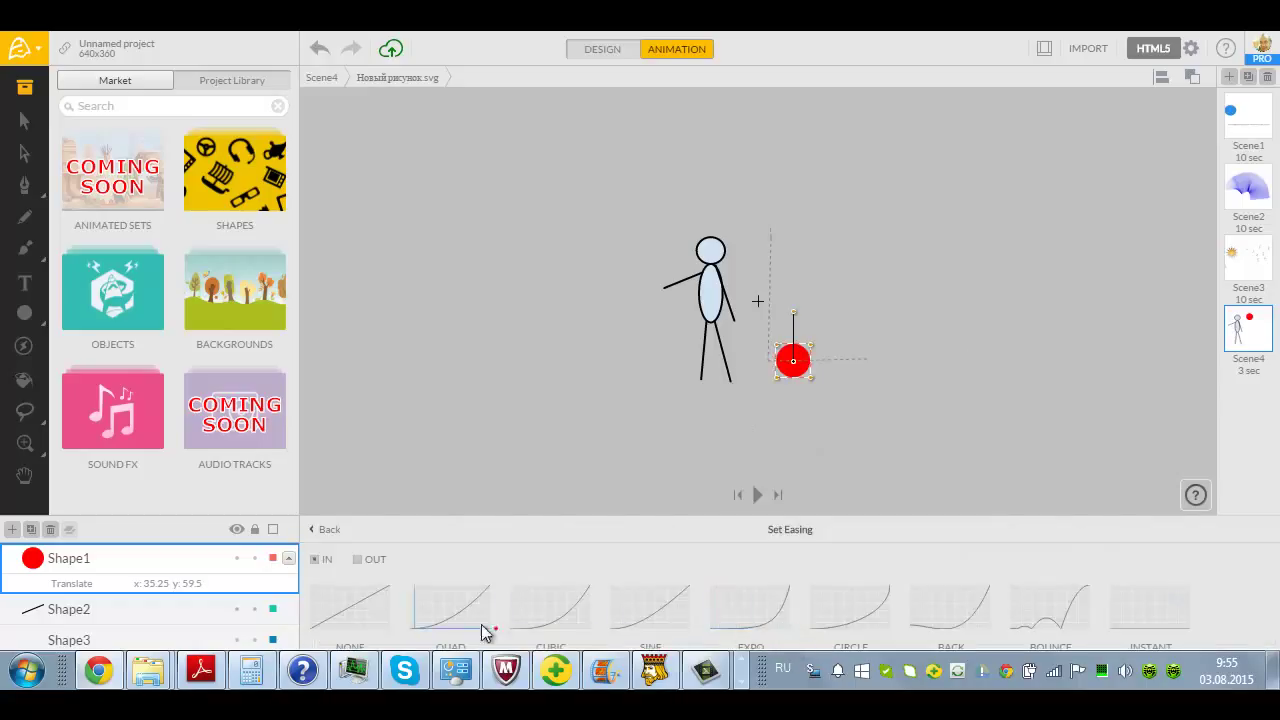
pyautogui.click(444, 625)
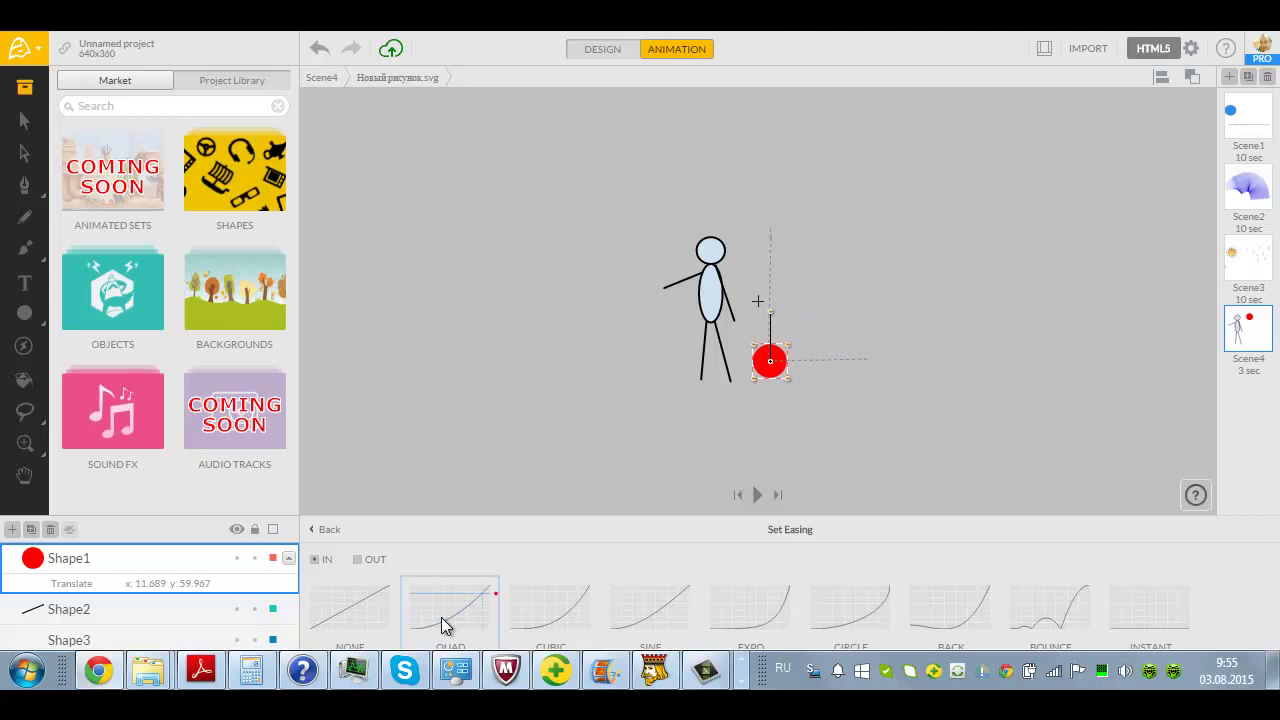
pyautogui.click(360, 560)
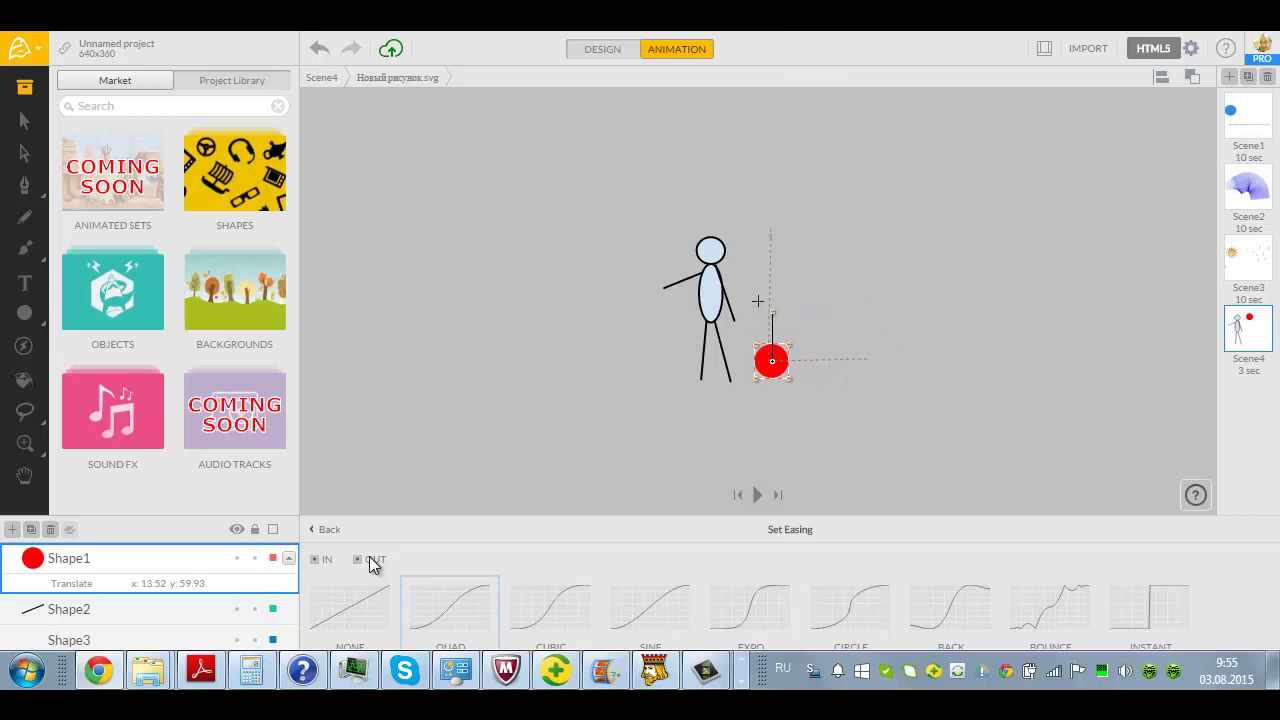
pyautogui.click(318, 561)
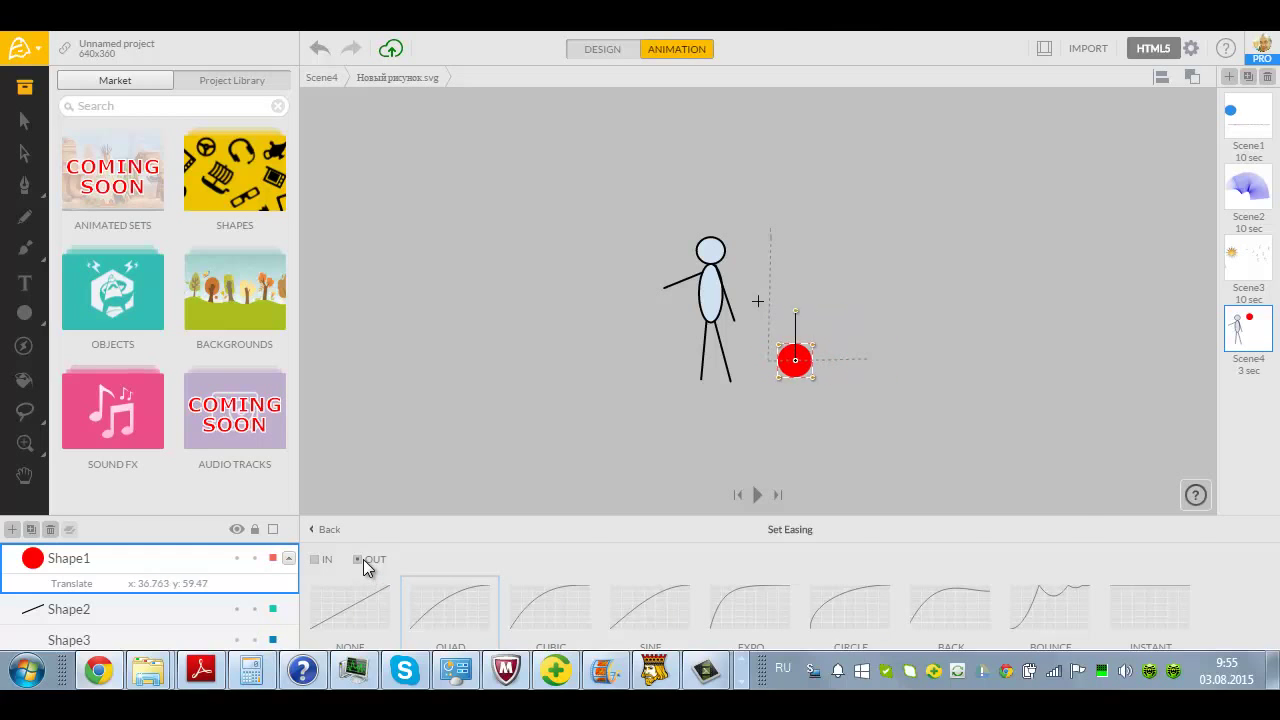
pyautogui.click(324, 530)
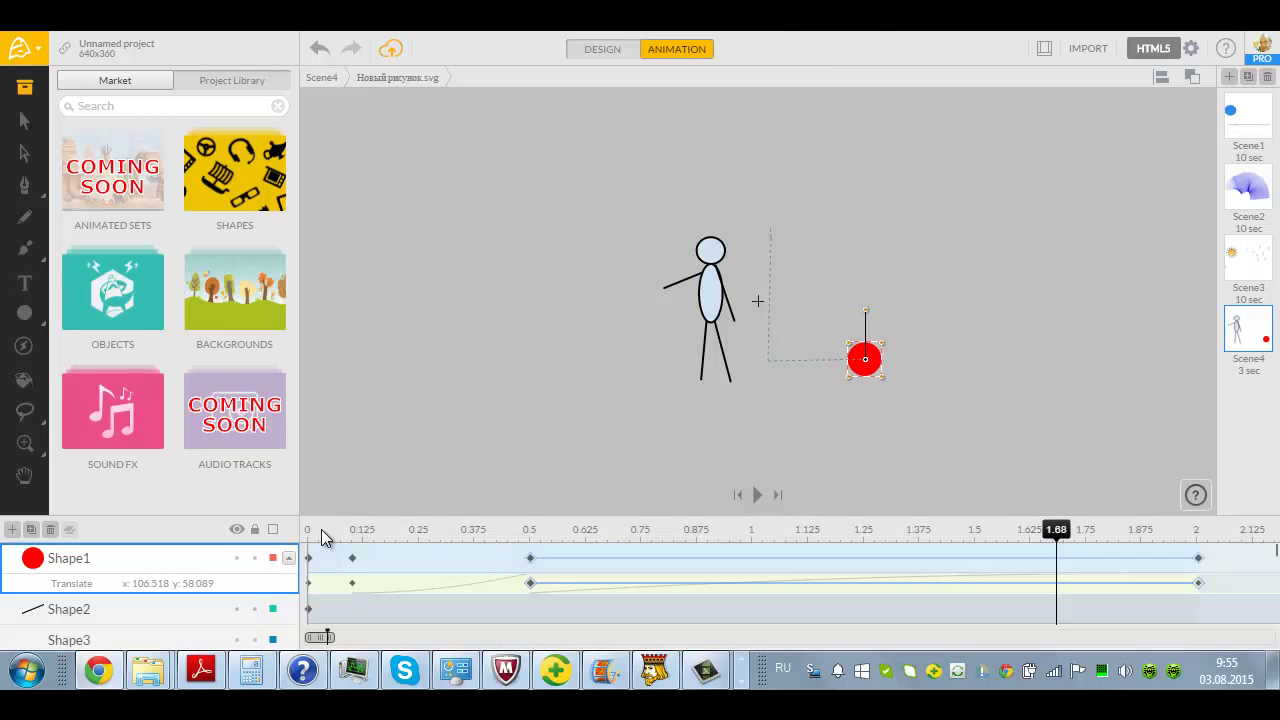
# Return to Scene4 and play the animation from the start several times to check the eased ball motion
pyautogui.click(325, 78)
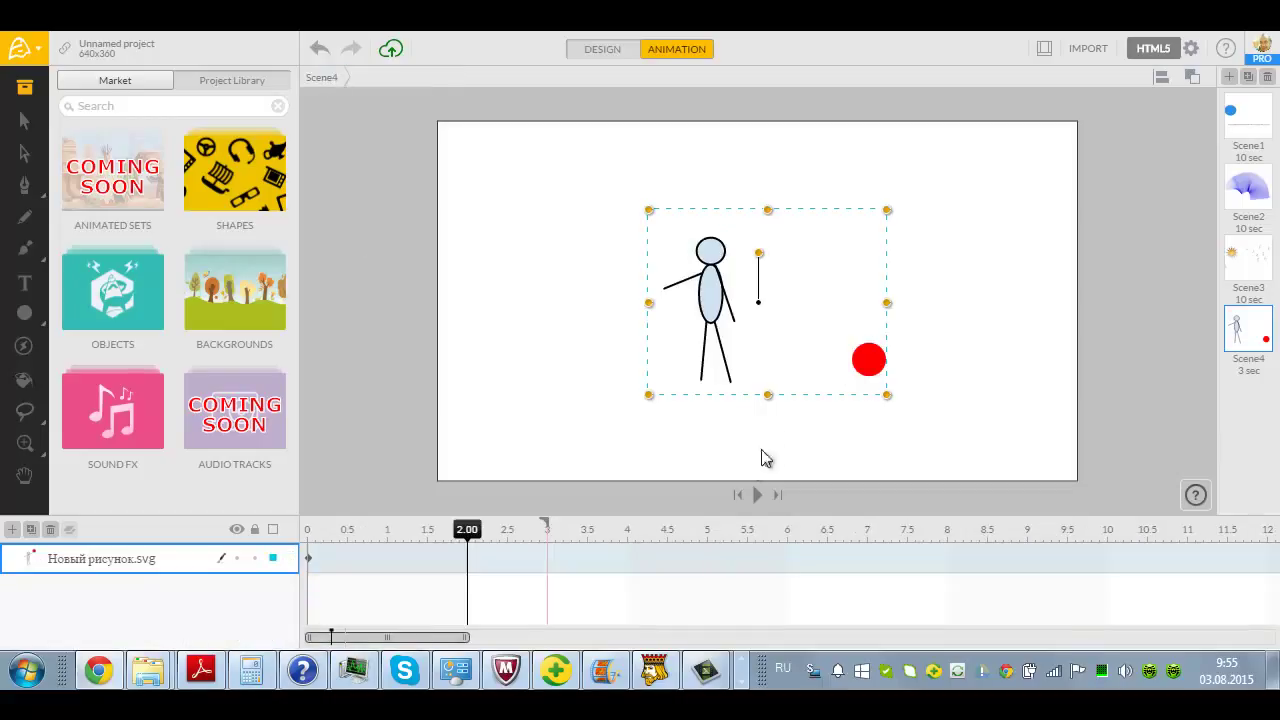
pyautogui.click(740, 495)
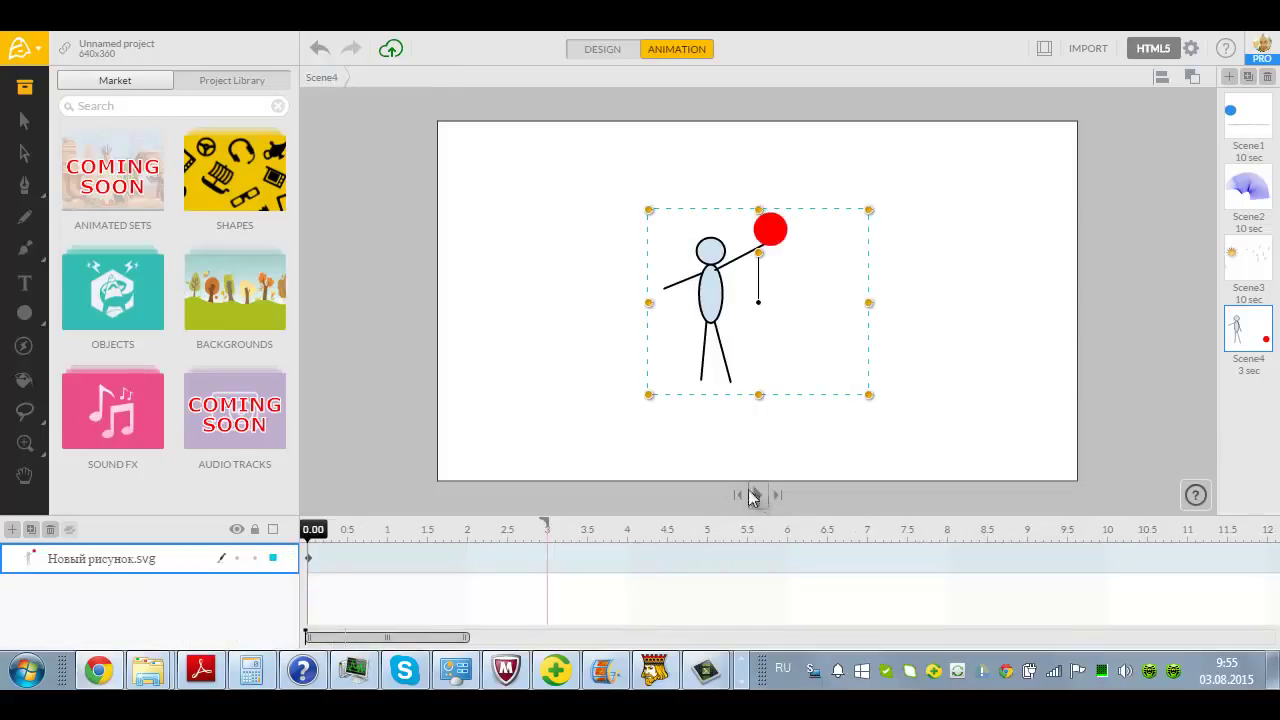
pyautogui.click(635, 443)
pyautogui.click(755, 495)
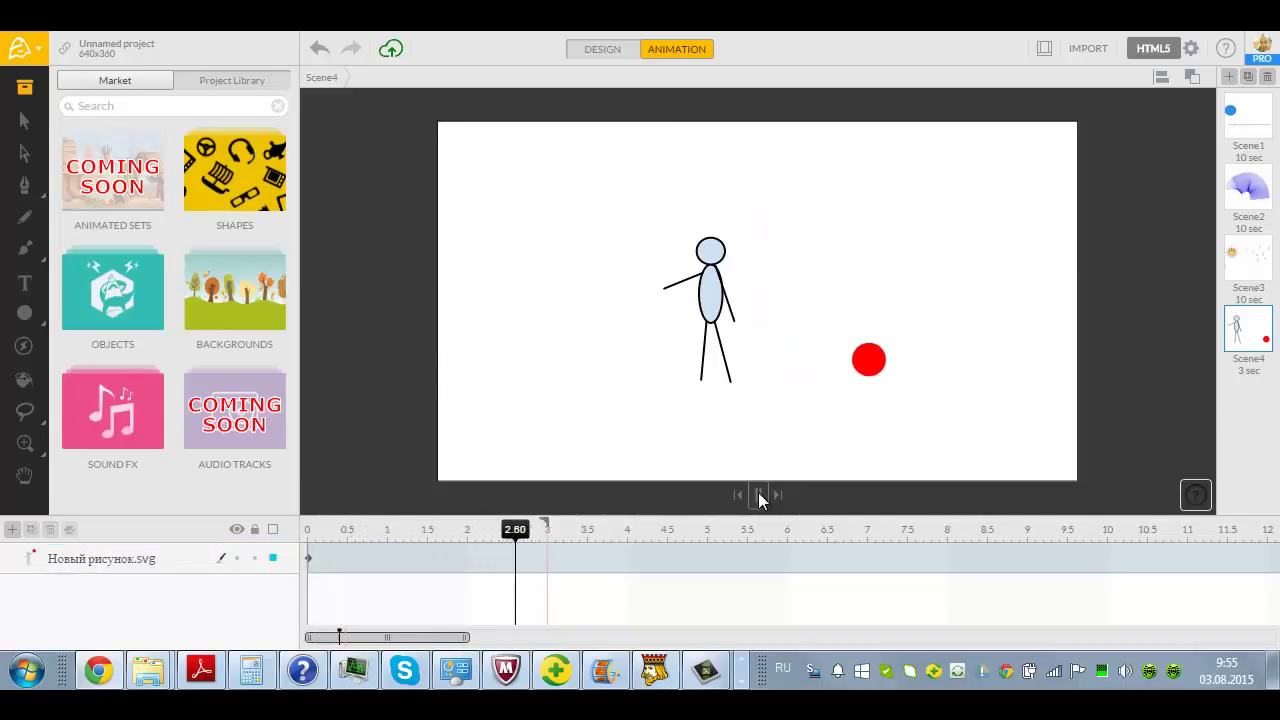
pyautogui.click(758, 495)
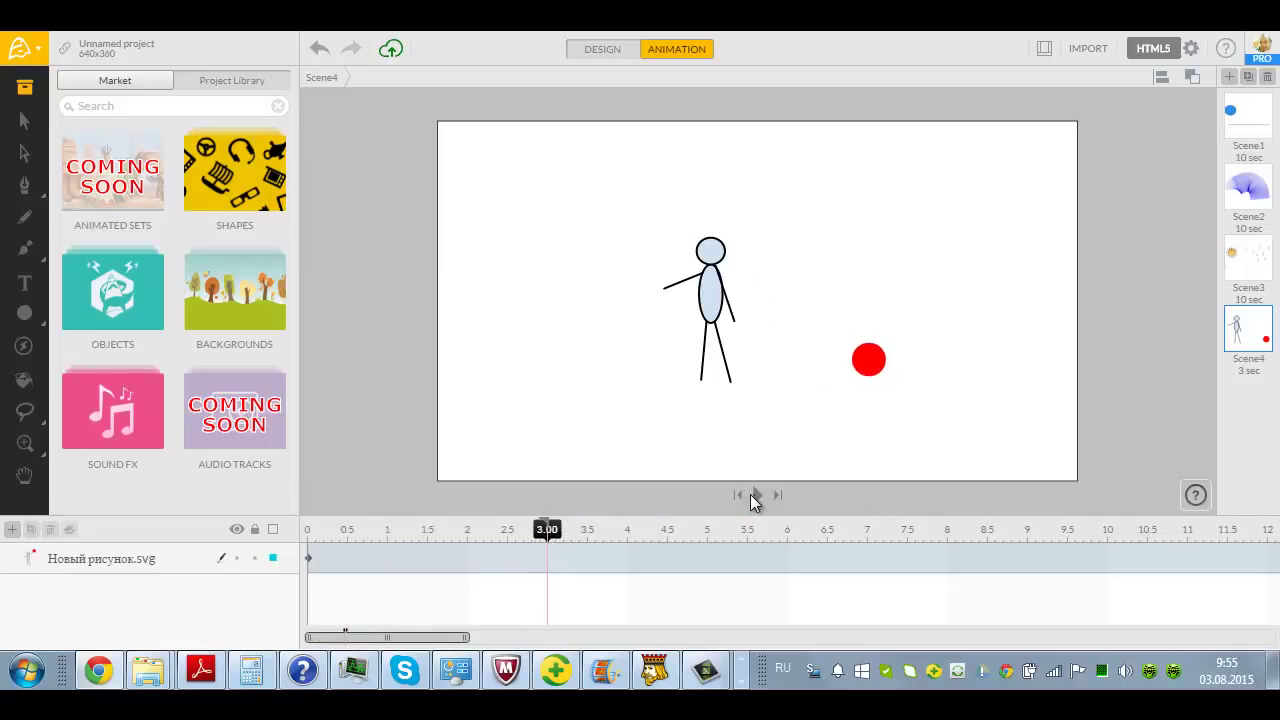
pyautogui.click(755, 494)
pyautogui.click(757, 493)
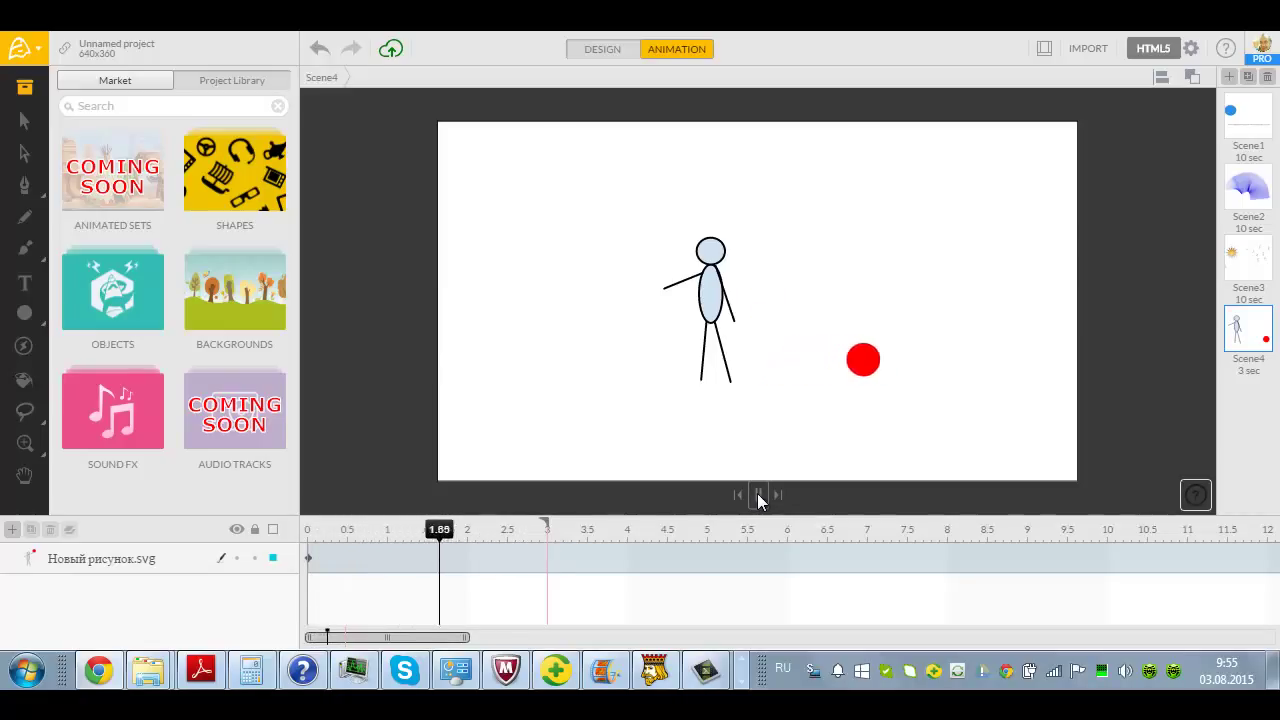